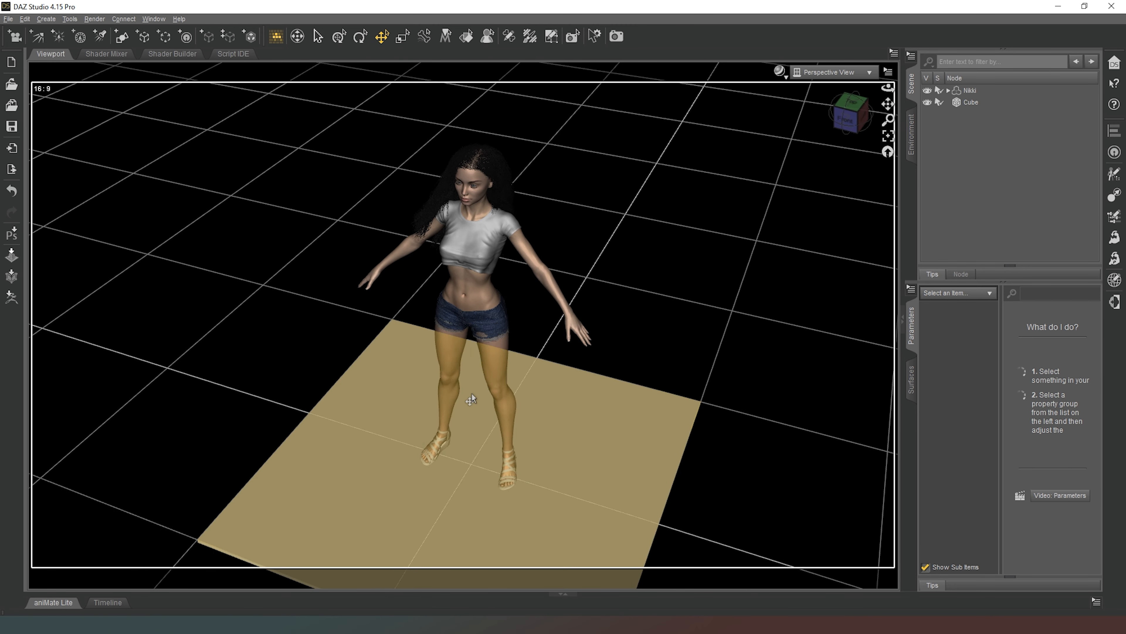
# - Make the Cube floor slab non-selectable in the viewport and view the scene from the front
pyautogui.click(936, 101)
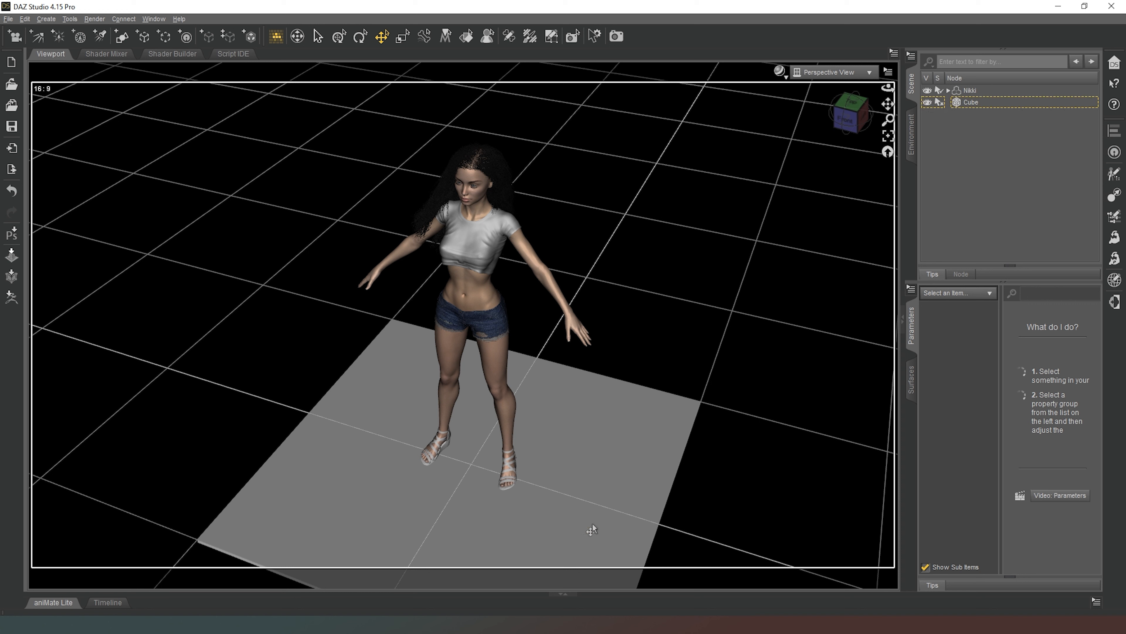
pyautogui.click(859, 121)
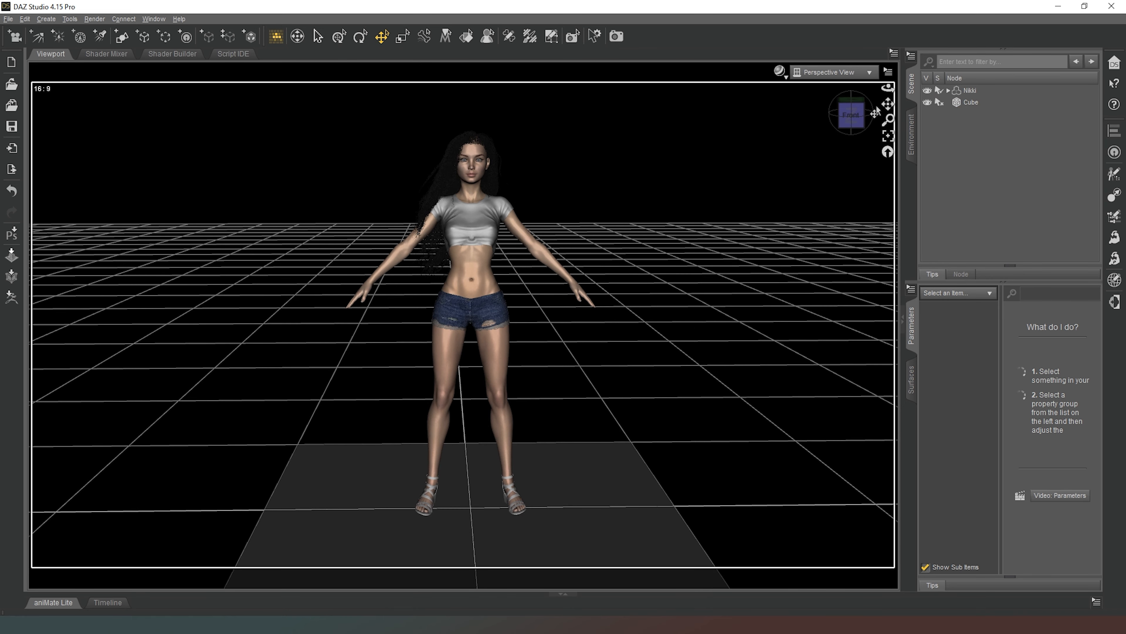
pyautogui.moveTo(888, 104); pyautogui.dragTo(852, 66)
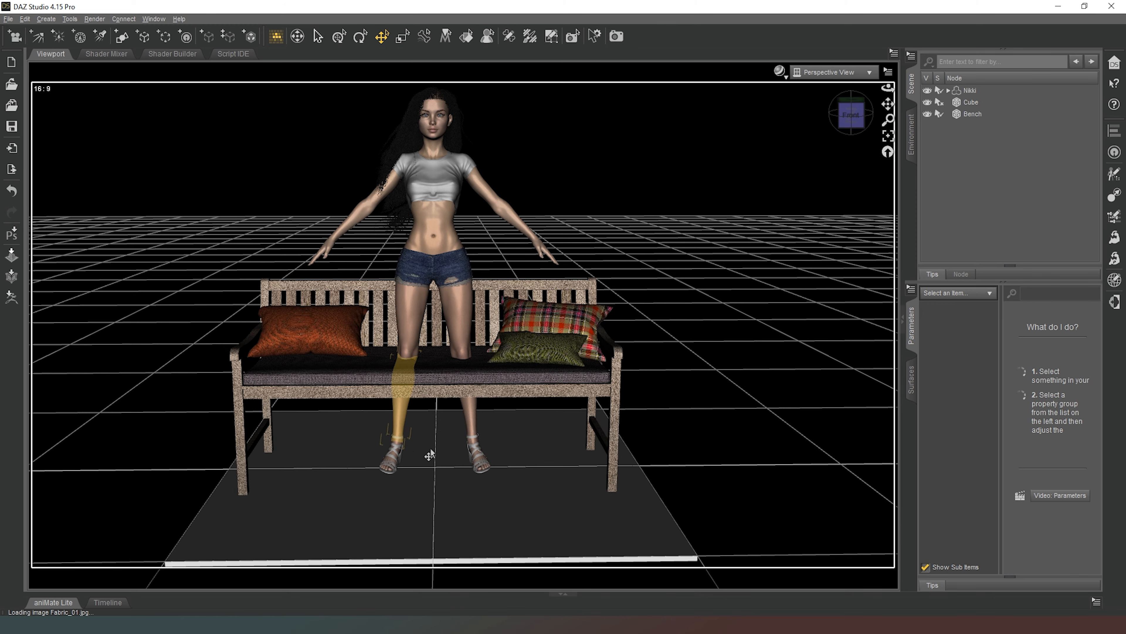
# - Move the Bench back along its Z axis behind the standing figure, to a Z position of about 293.18
pyautogui.moveTo(851, 115)
pyautogui.mouseDown()
pyautogui.moveTo(821, 126)
pyautogui.moveTo(860, 111)
pyautogui.mouseUp()
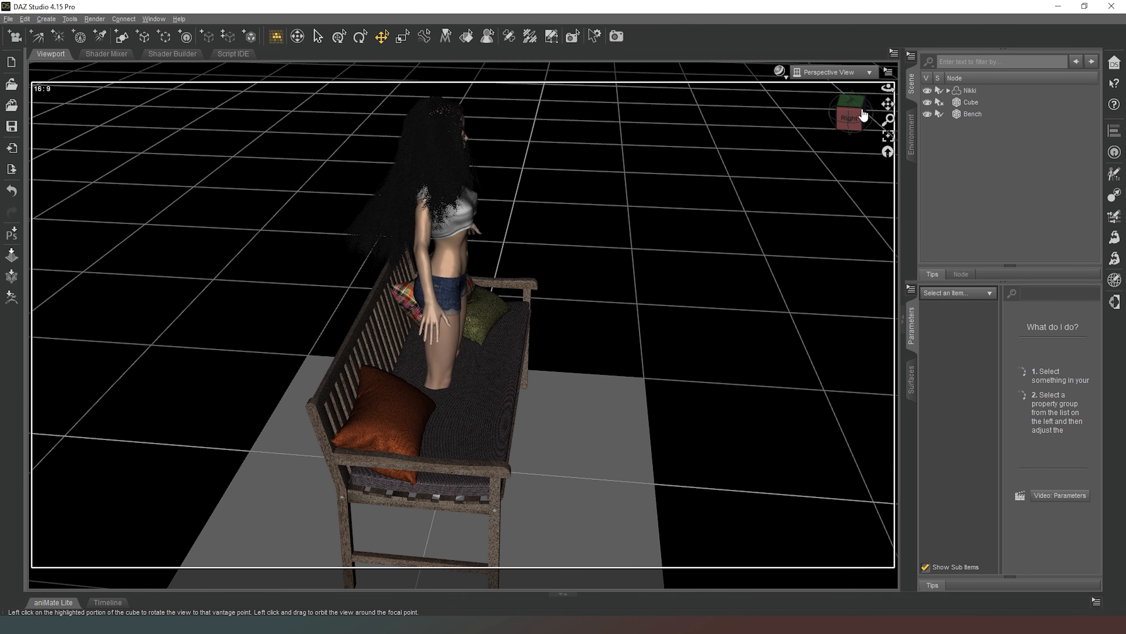
pyautogui.click(972, 112)
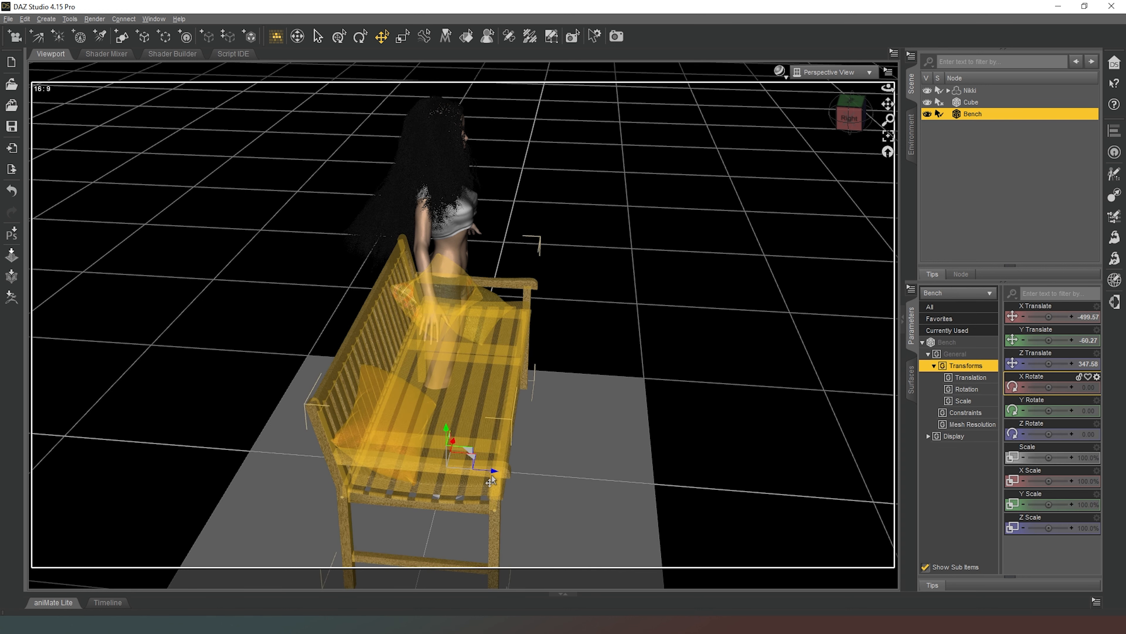
pyautogui.moveTo(492, 477); pyautogui.dragTo(381, 489)
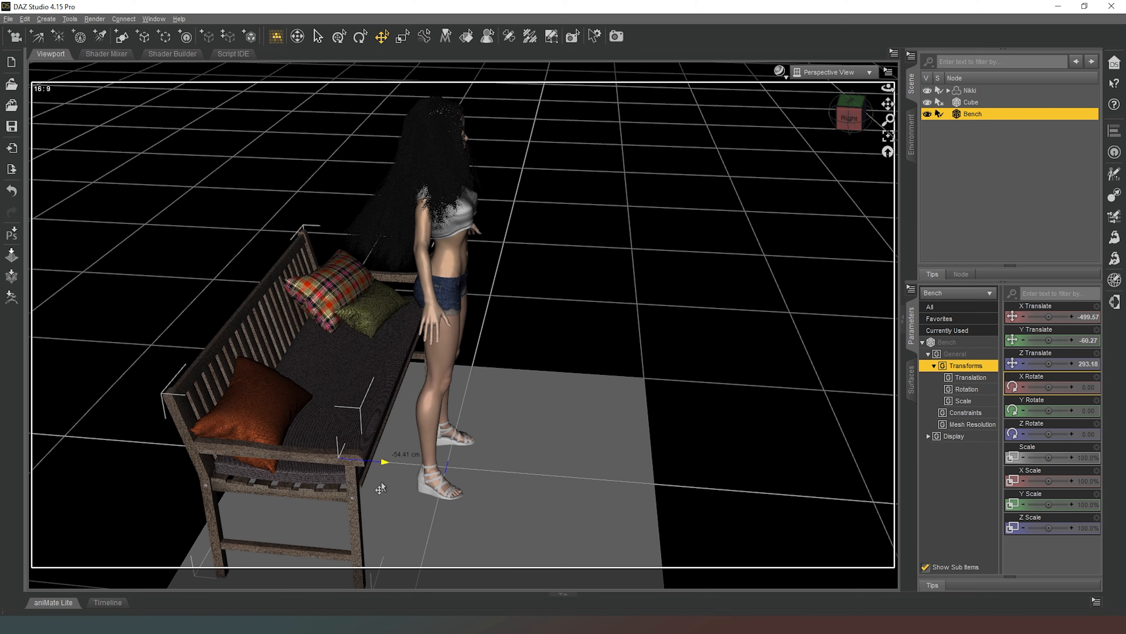
pyautogui.click(849, 118)
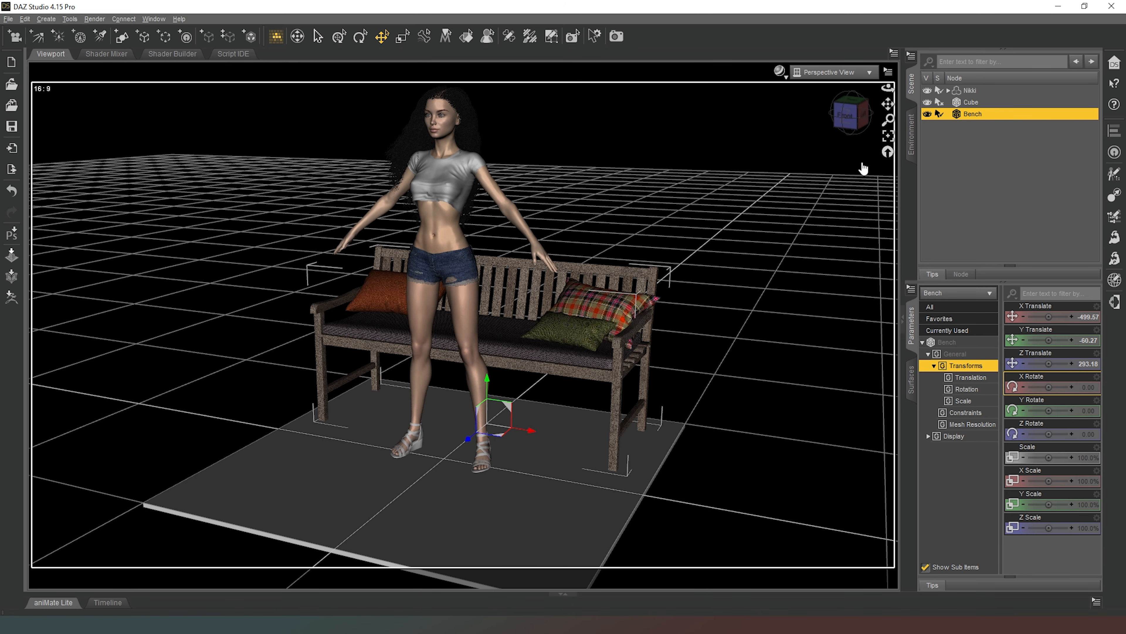
pyautogui.click(853, 117)
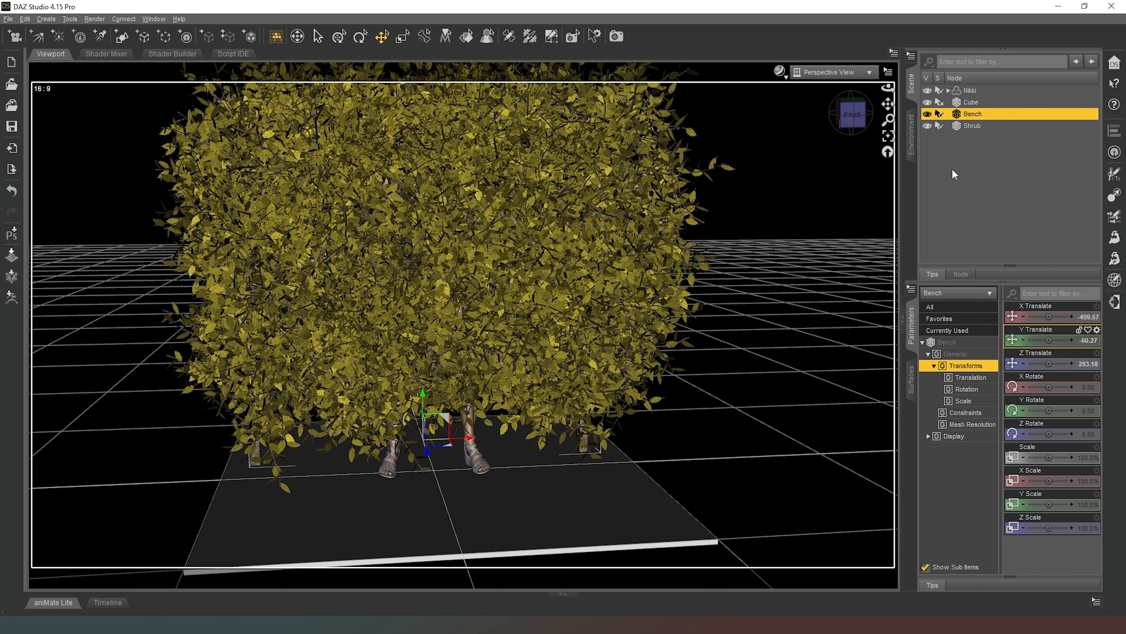
# - Scale the Shrub down to 36.9% and move it beside the figure at the front of the floor slab
pyautogui.click(971, 126)
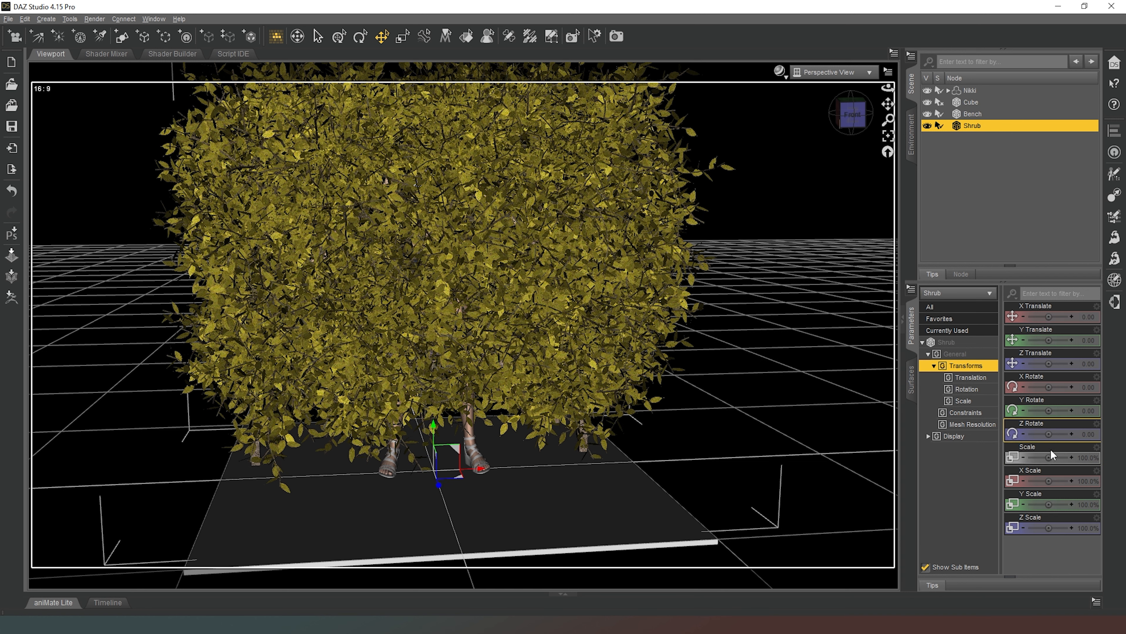
pyautogui.moveTo(1050, 451); pyautogui.dragTo(1037, 450)
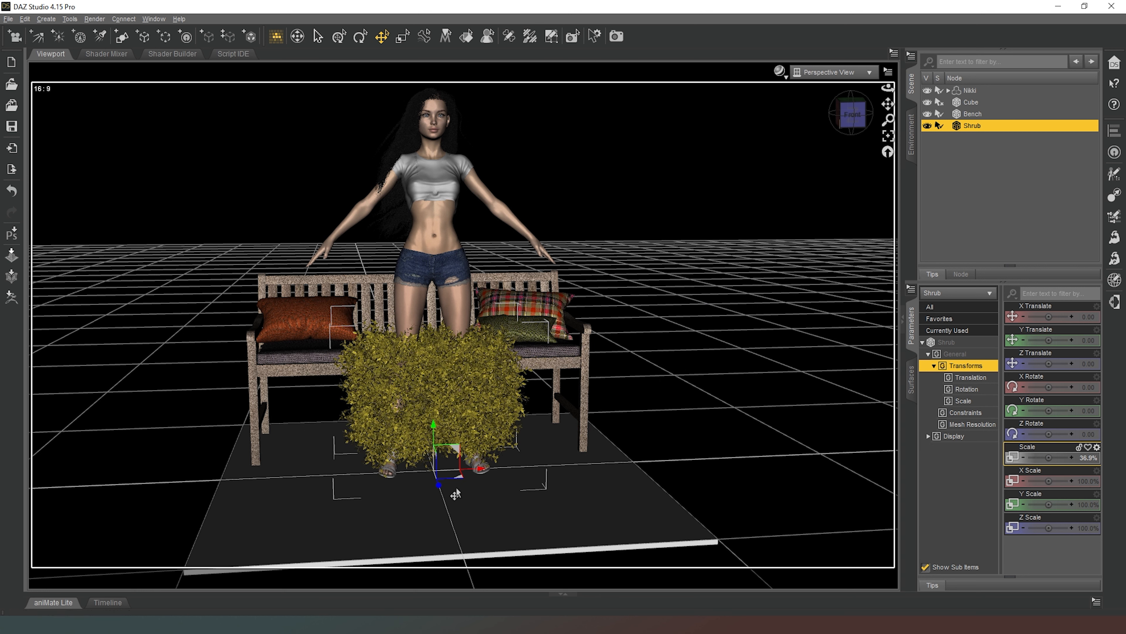
pyautogui.moveTo(456, 485); pyautogui.dragTo(624, 527)
# - Delete the Shrub from the scene
pyautogui.click(852, 115)
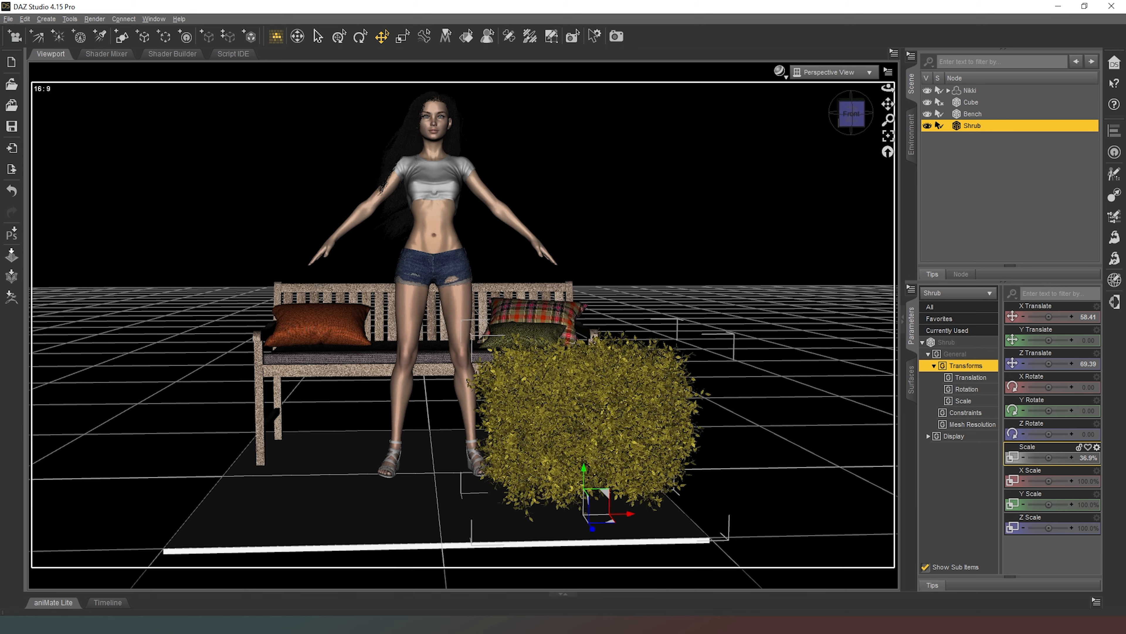
pyautogui.moveTo(851, 115); pyautogui.dragTo(866, 136)
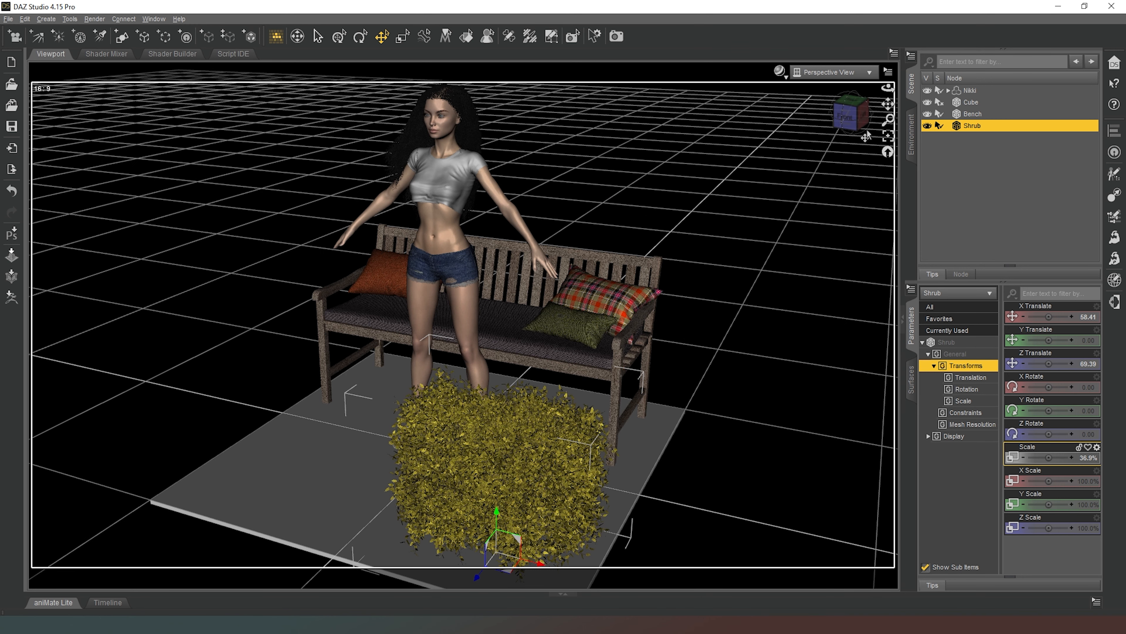
pyautogui.press('Delete')
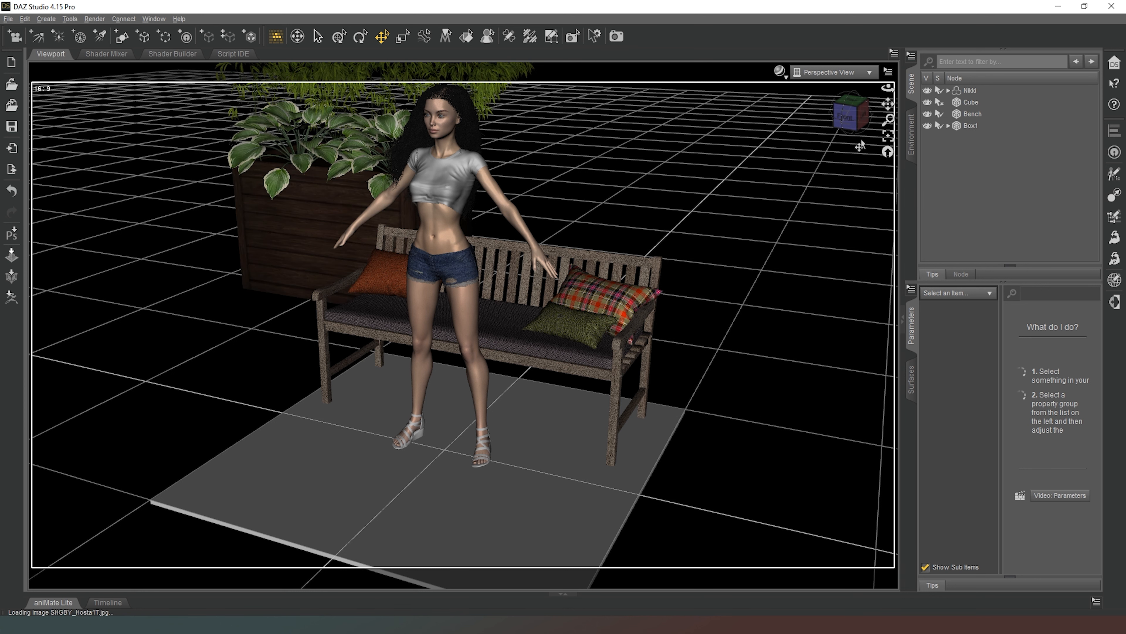
# - Scale the Box1 planter to 30% and move it in front of the bench, beside the figure
pyautogui.click(845, 116)
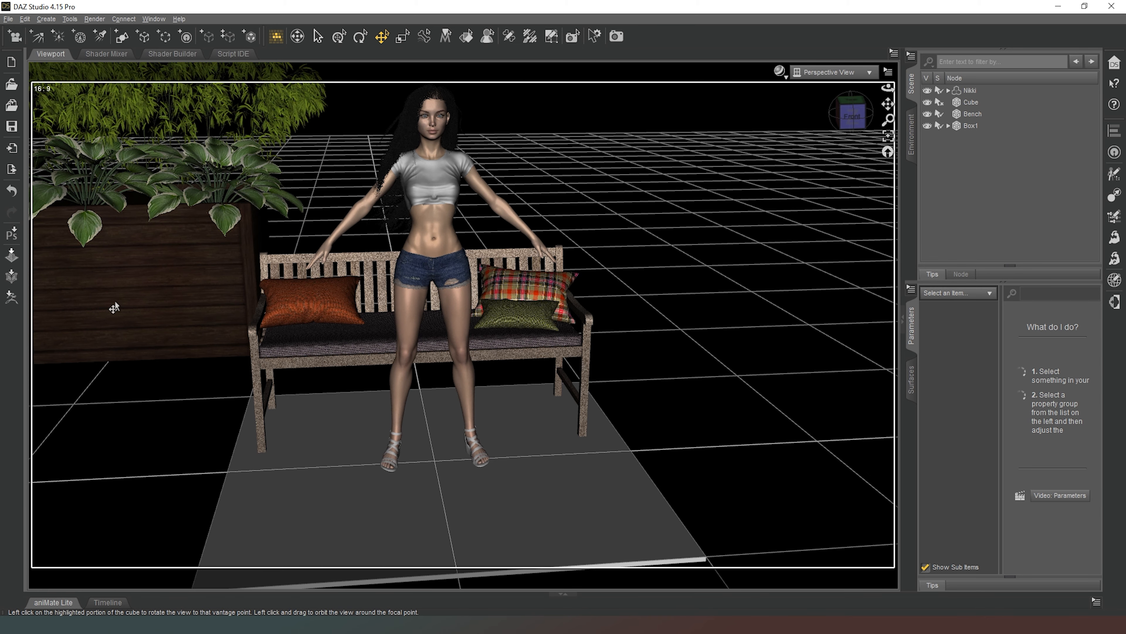
pyautogui.click(971, 126)
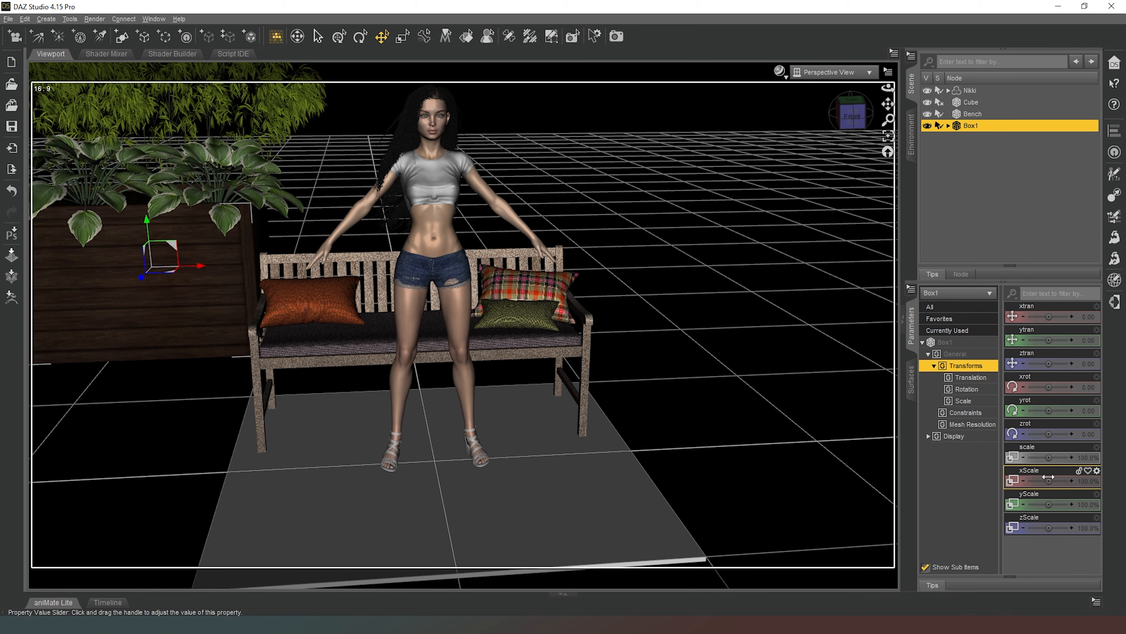
pyautogui.write('30')
pyautogui.press('Return')
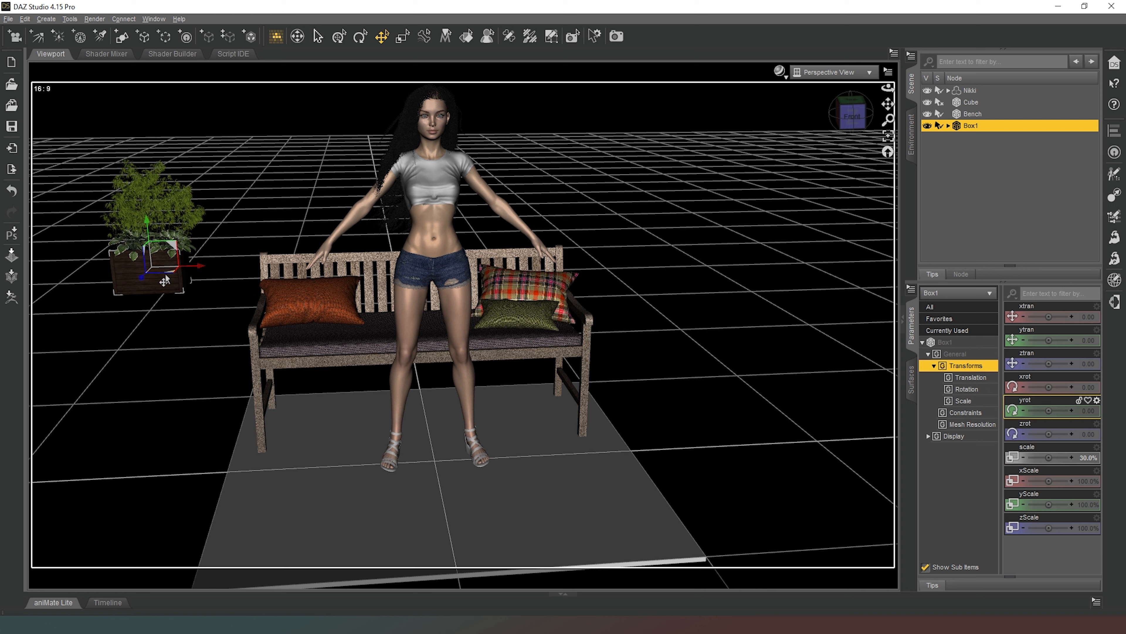
pyautogui.moveTo(165, 279); pyautogui.dragTo(665, 504)
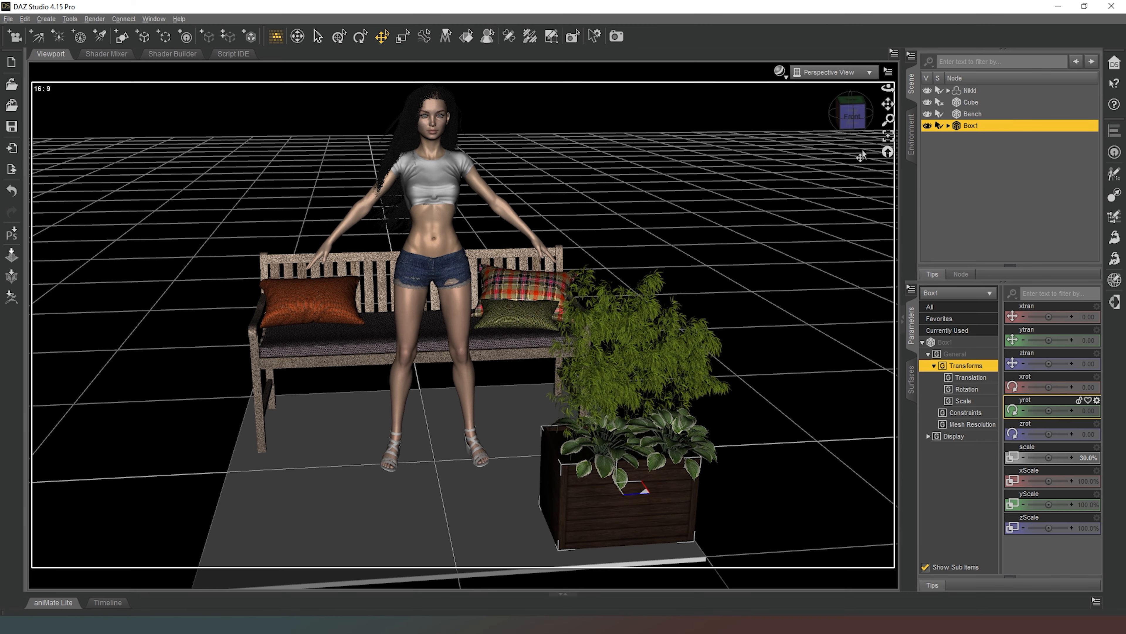
# - Frame the Box1 planter and lower it to ground level, at a Y position of -43.89
pyautogui.click(888, 137)
pyautogui.click(861, 129)
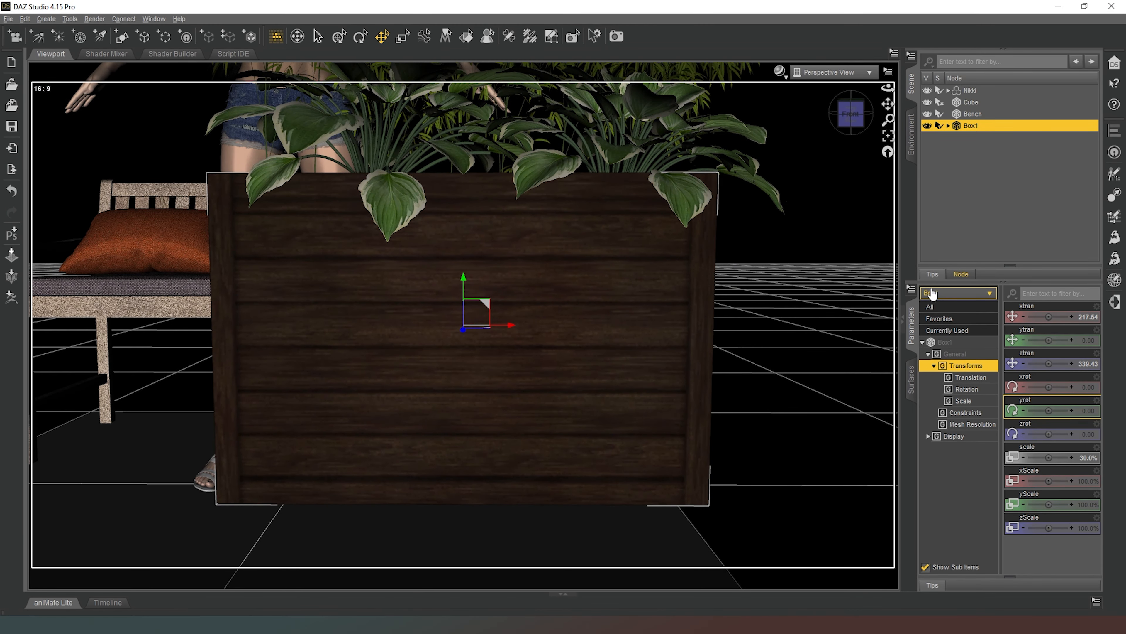
pyautogui.click(912, 288)
pyautogui.click(968, 431)
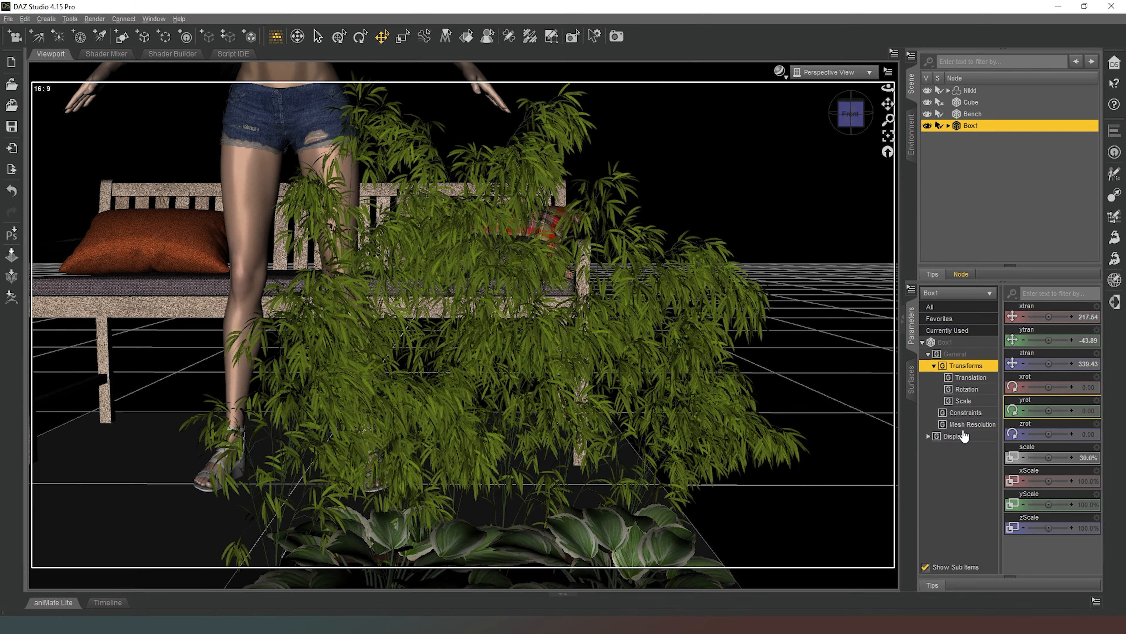
# - Slide the Box1 planter back onto the floor slab, to about X 242.22 and Z 247.87
pyautogui.click(850, 114)
pyautogui.moveTo(850, 115); pyautogui.dragTo(801, 187)
pyautogui.scroll(2, 775, 268)
pyautogui.scroll(-6, 774, 267)
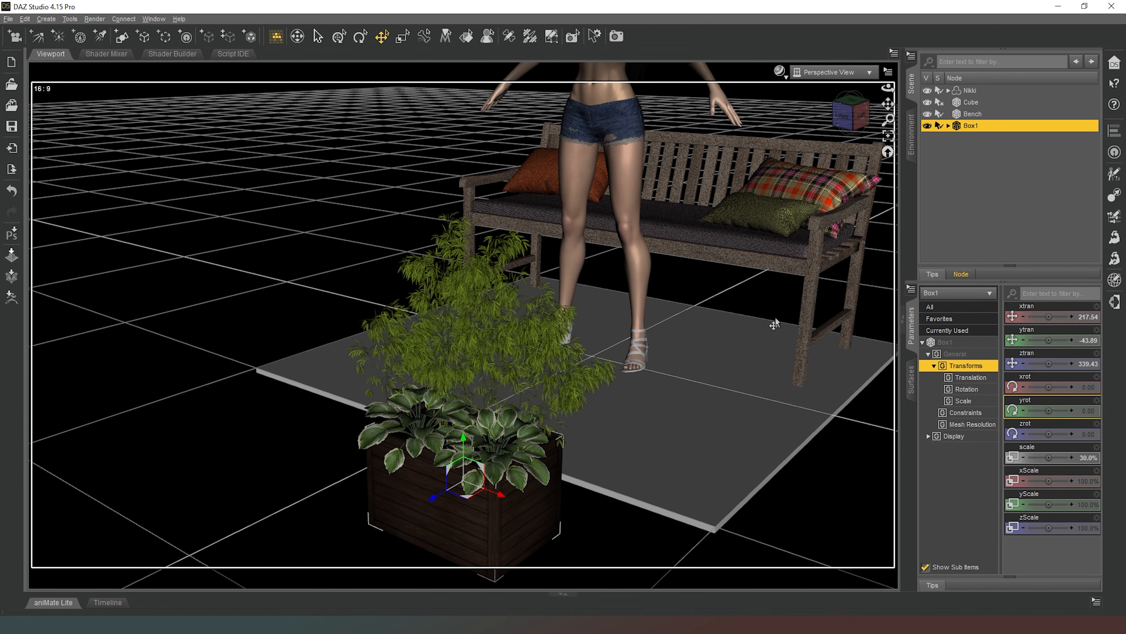
pyautogui.click(888, 135)
pyautogui.moveTo(859, 121)
pyautogui.mouseDown()
pyautogui.moveTo(845, 133)
pyautogui.moveTo(869, 129)
pyautogui.moveTo(845, 130)
pyautogui.mouseUp()
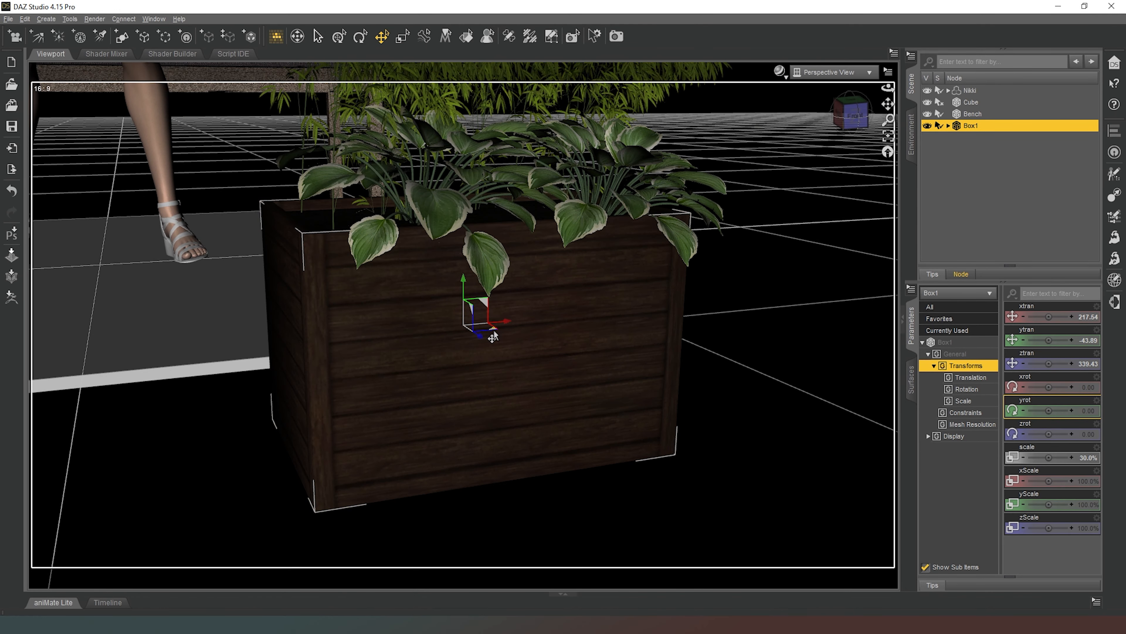
pyautogui.moveTo(492, 323); pyautogui.dragTo(438, 223)
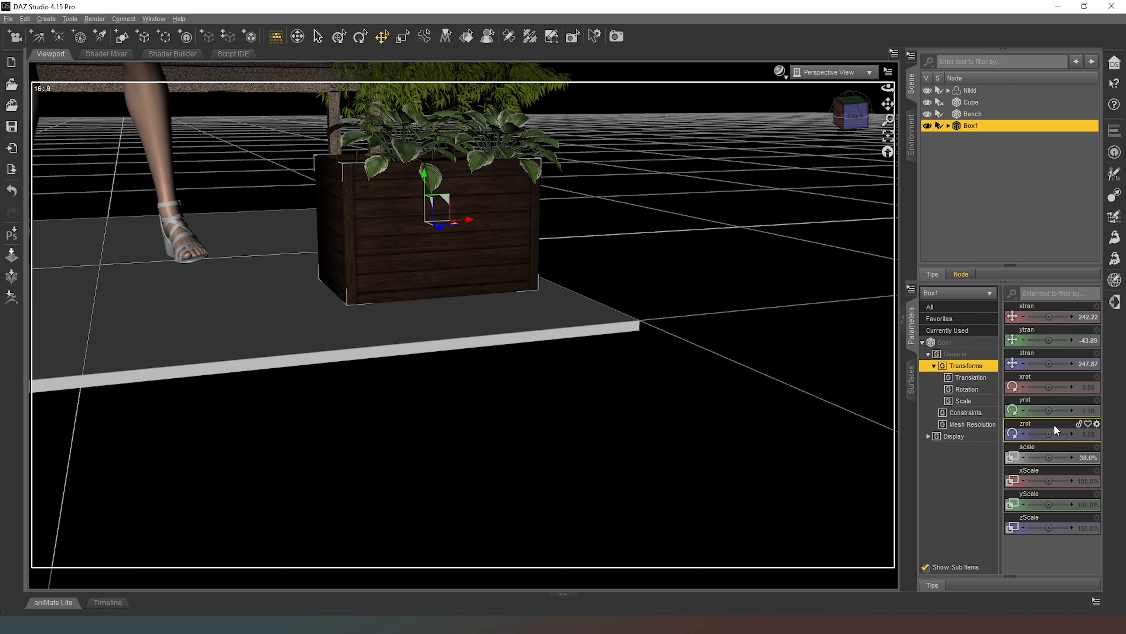
# - Rotate the Box1 planter to about -29.79° around its Y axis and reframe the whole arrangement
pyautogui.moveTo(1047, 404); pyautogui.dragTo(1039, 405)
pyautogui.scroll(8, 677, 219)
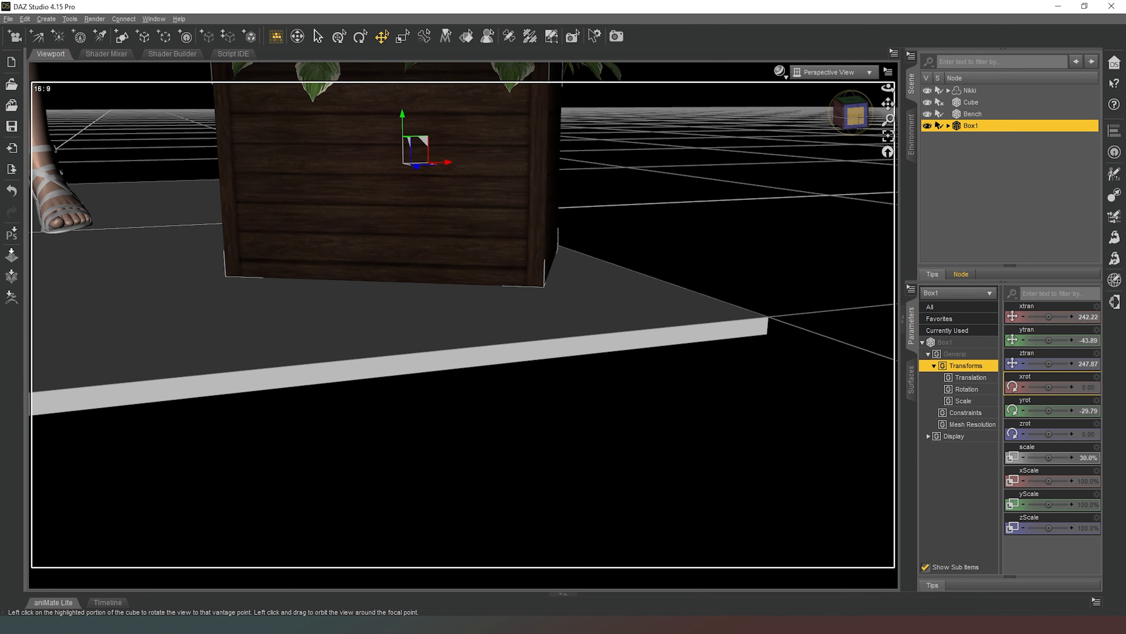
pyautogui.moveTo(852, 121); pyautogui.dragTo(839, 126)
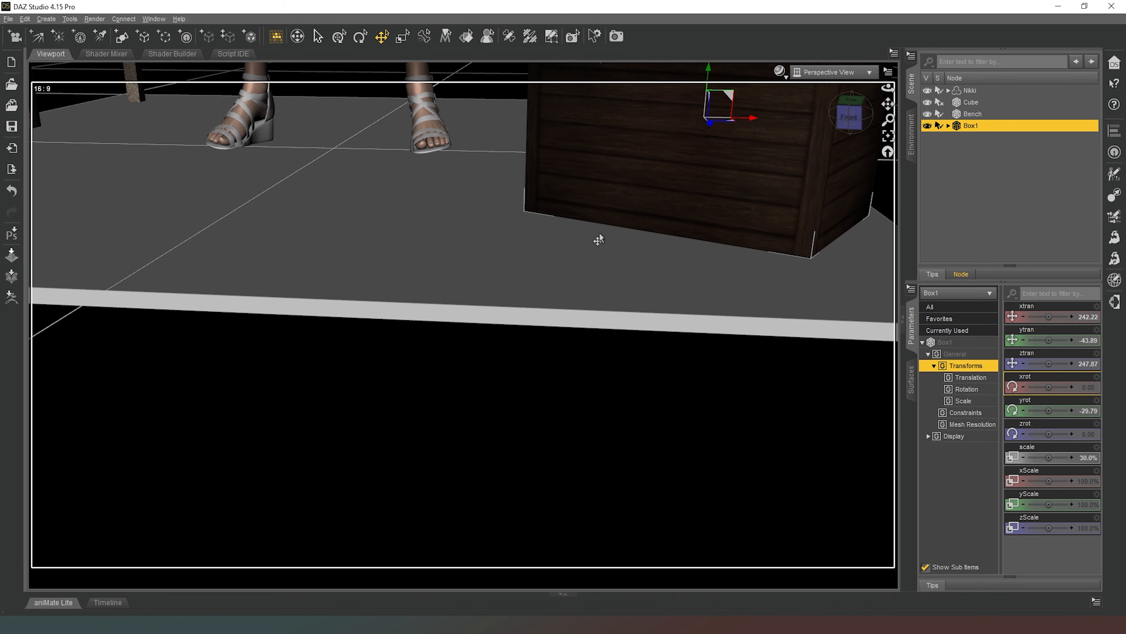
pyautogui.scroll(-5, 599, 234)
pyautogui.moveTo(887, 104); pyautogui.dragTo(889, 206)
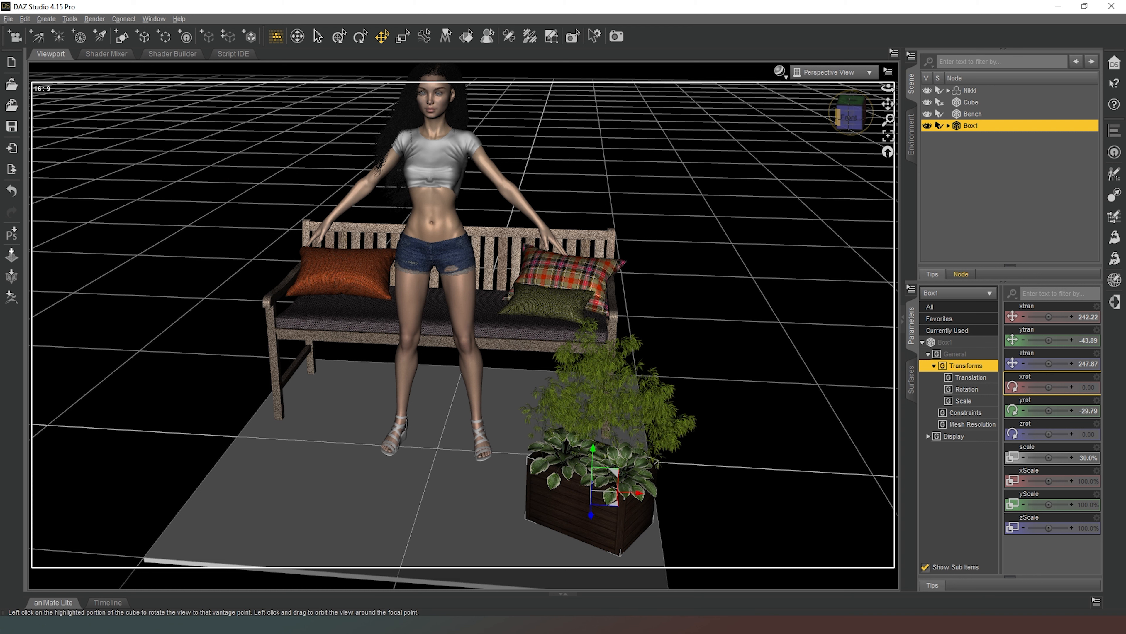
pyautogui.moveTo(850, 116)
pyautogui.mouseDown()
pyautogui.moveTo(868, 108)
pyautogui.moveTo(846, 117)
pyautogui.mouseUp()
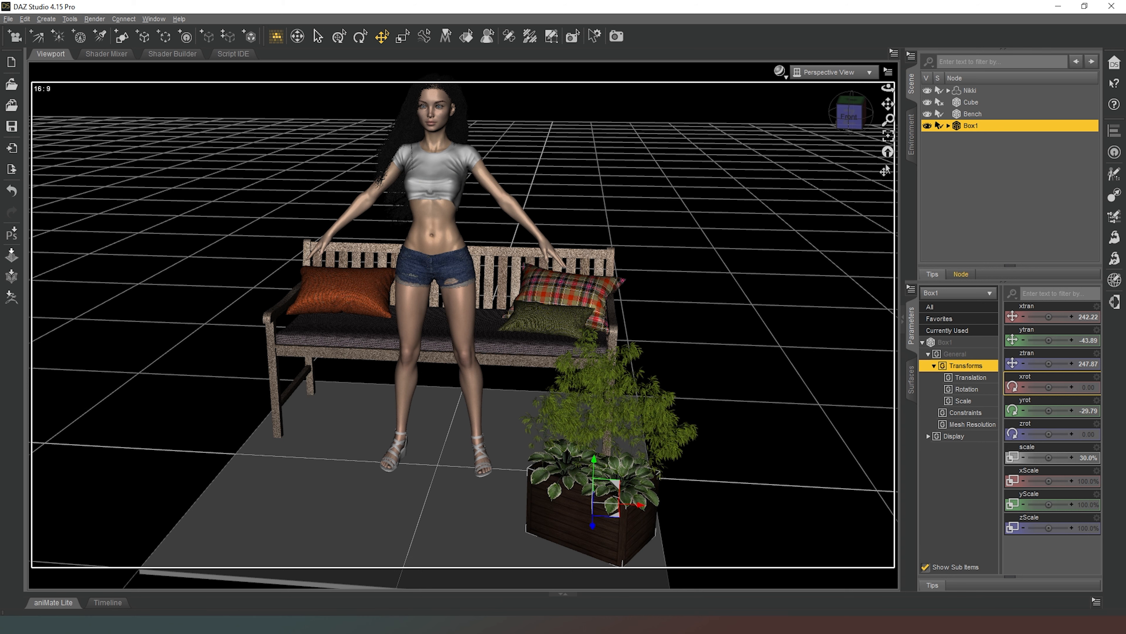
pyautogui.moveTo(850, 107)
pyautogui.mouseDown()
pyautogui.moveTo(817, 121)
pyautogui.moveTo(853, 106)
pyautogui.mouseUp()
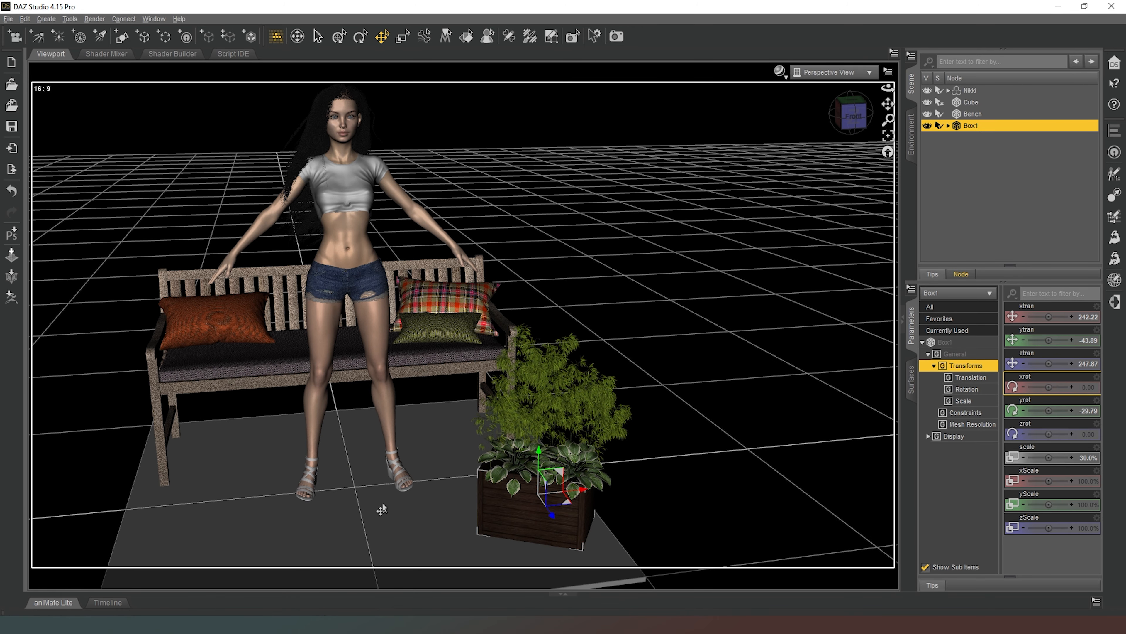
# - Select the Cube floor slab and activate the Geometry Editor tool for it
pyautogui.click(974, 102)
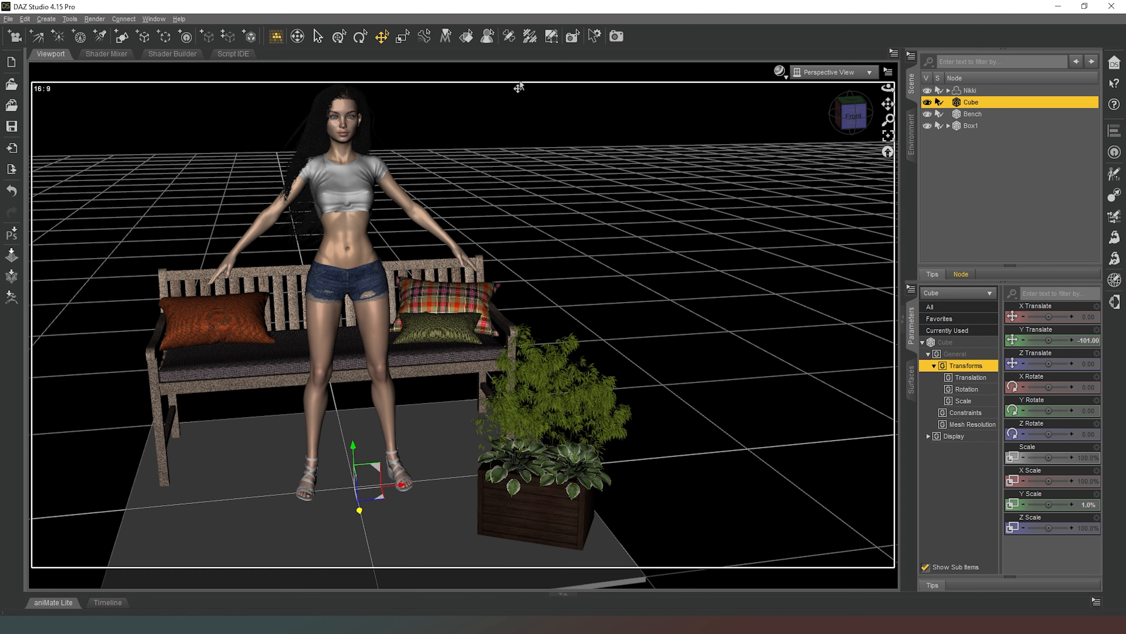
pyautogui.click(551, 36)
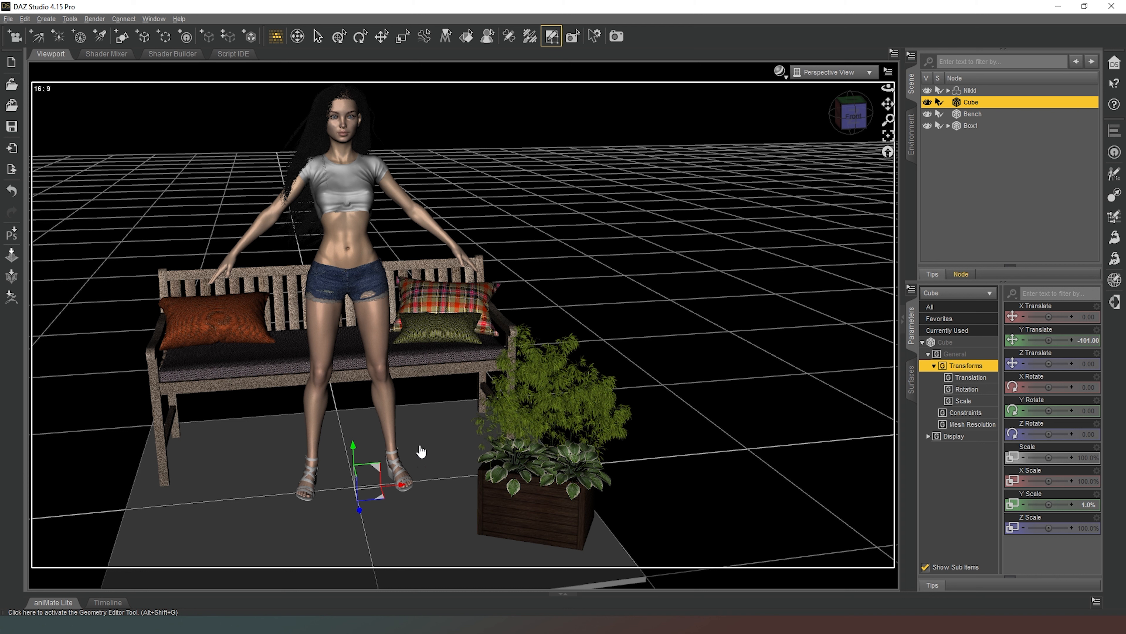
# - Switch the geometry selection mode to Marquee Selection and back to Drag Selection
pyautogui.rightClick(427, 430)
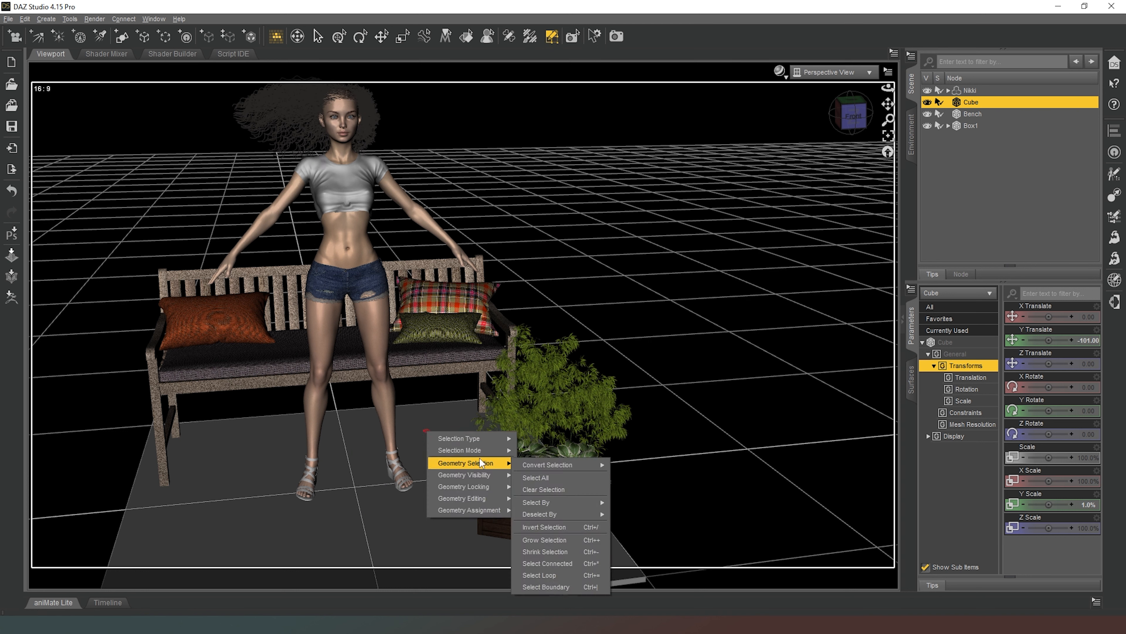
pyautogui.moveTo(491, 450)
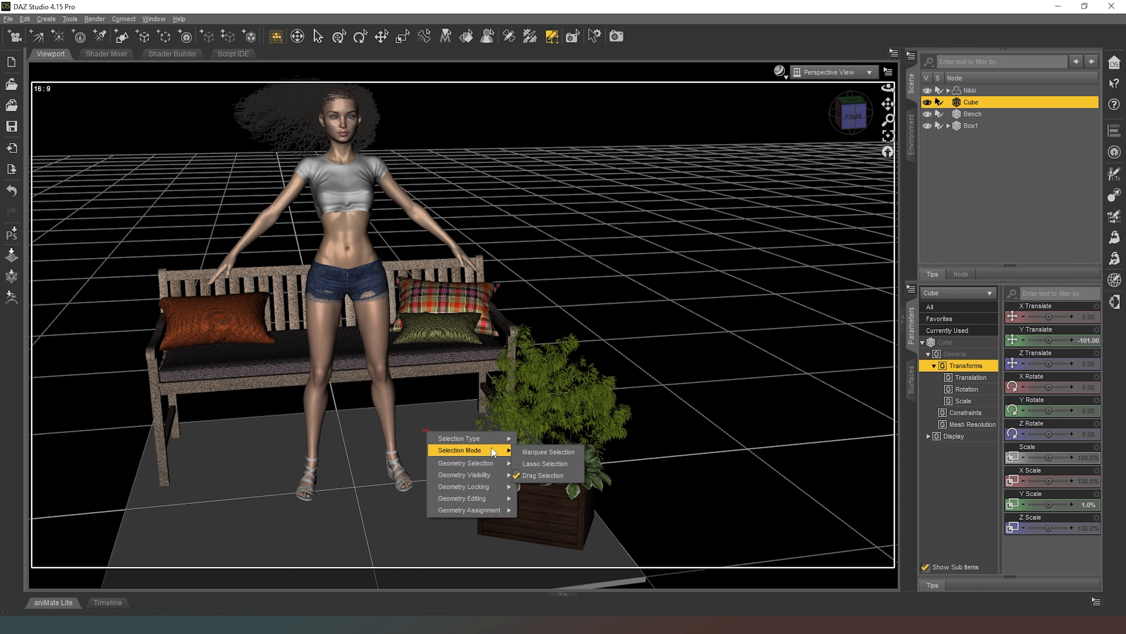
pyautogui.click(538, 453)
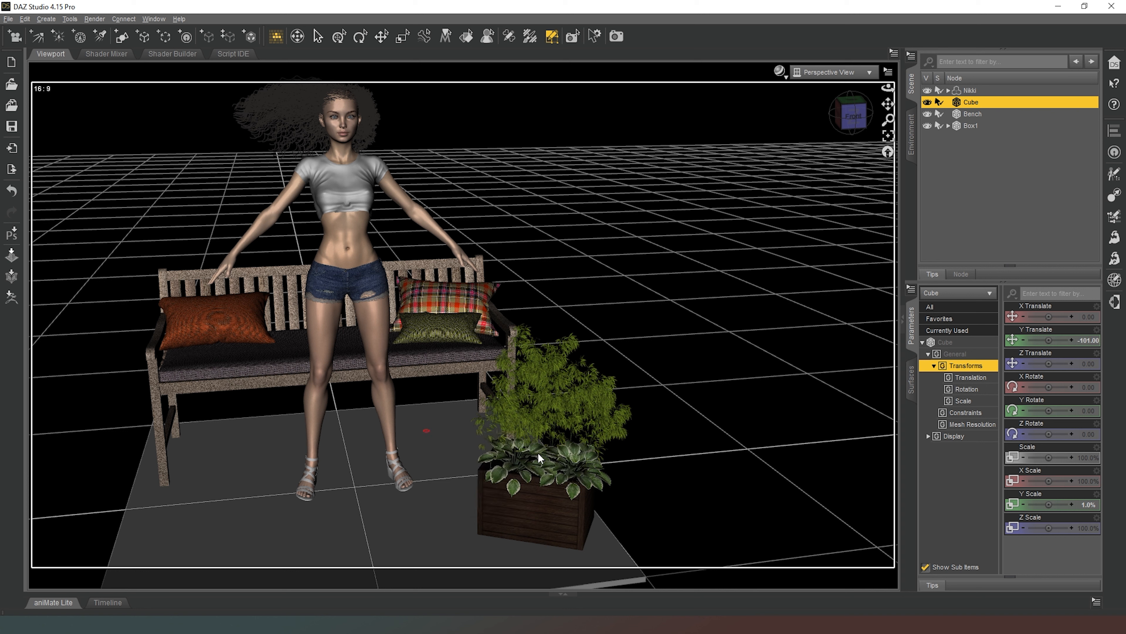
pyautogui.rightClick(440, 419)
pyautogui.moveTo(479, 439)
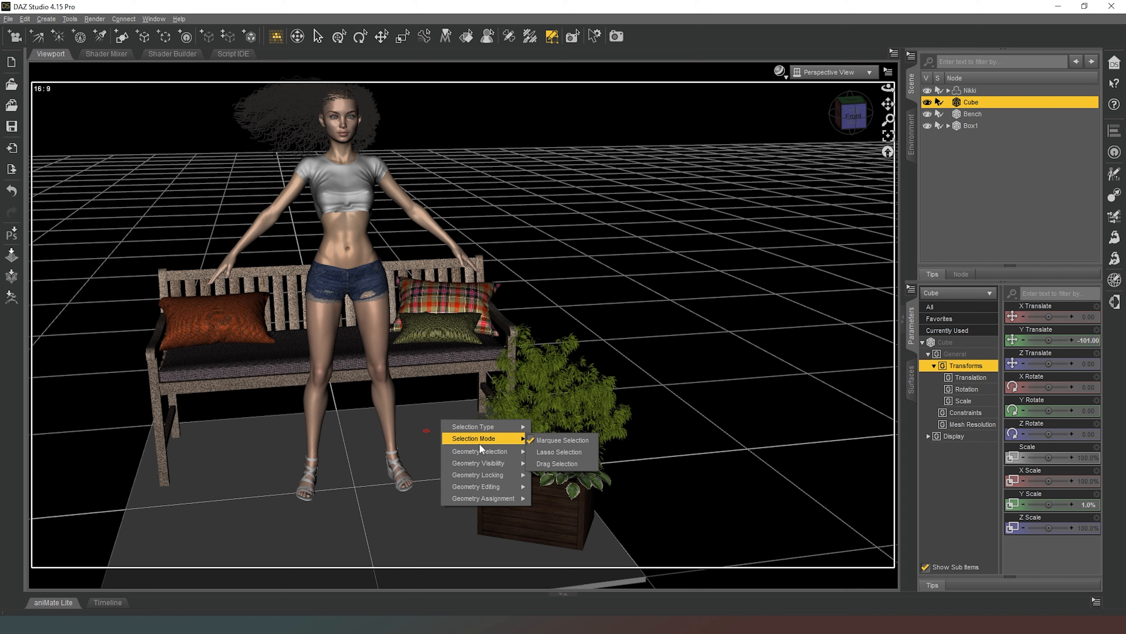
pyautogui.click(557, 463)
# - Select the top face of the Cube floor slab as polygons in the Geometry Editor
pyautogui.rightClick(443, 431)
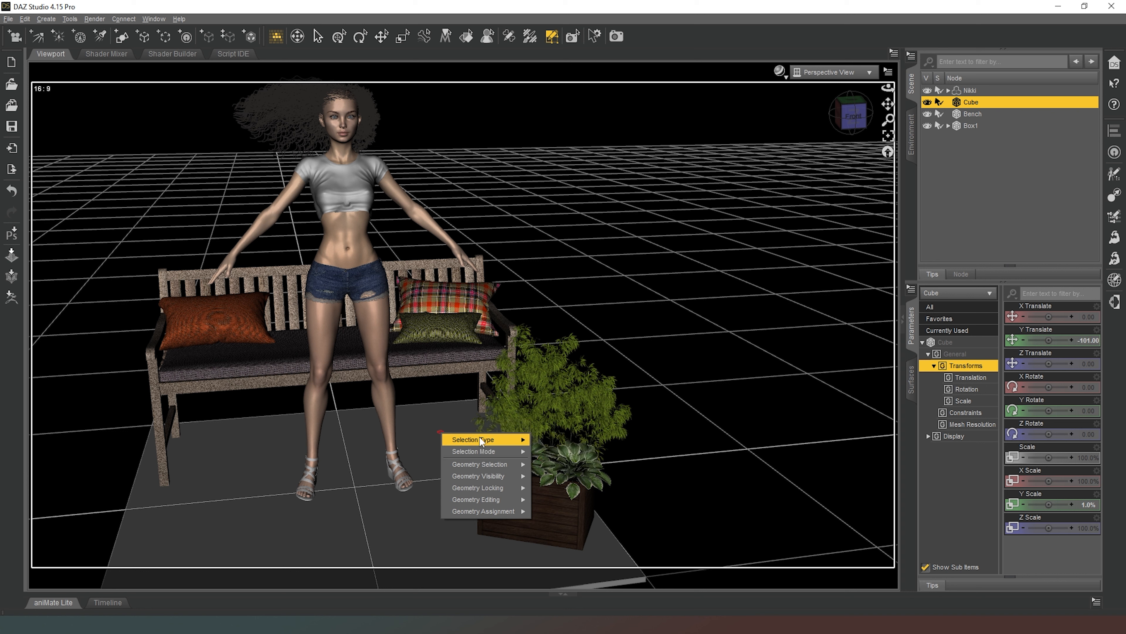
pyautogui.moveTo(481, 440)
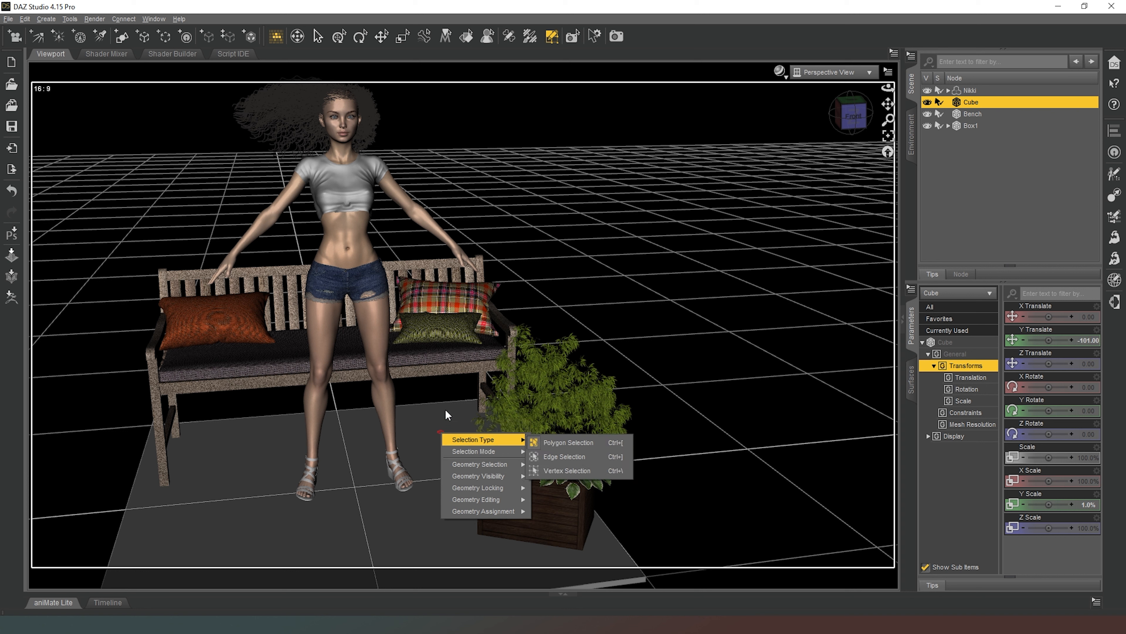
pyautogui.click(446, 419)
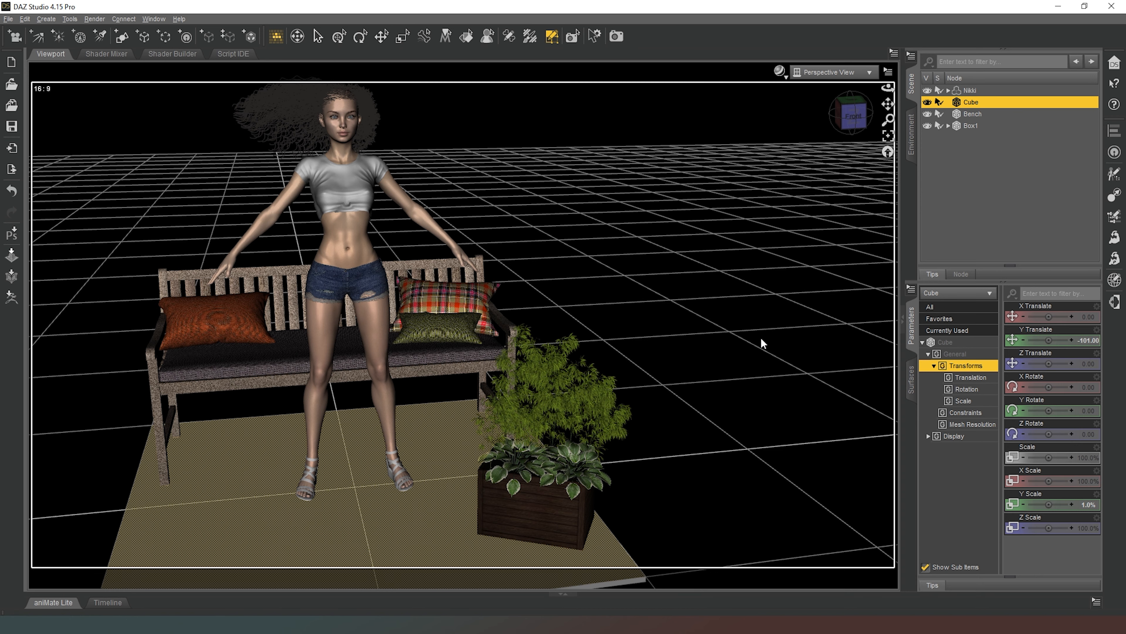
pyautogui.click(852, 116)
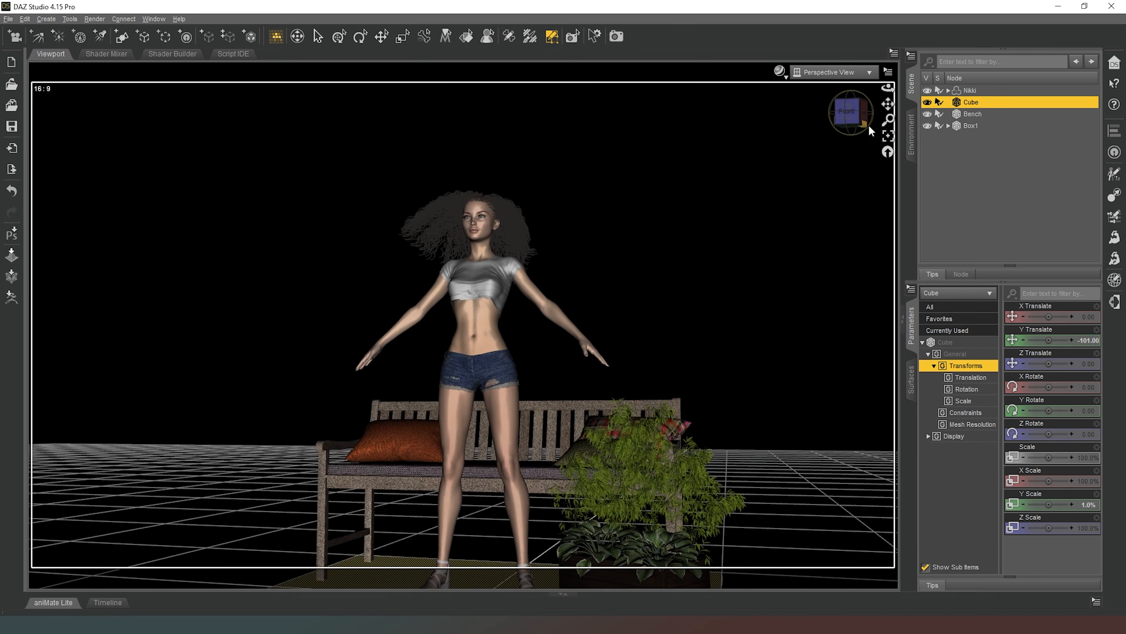
pyautogui.moveTo(888, 104); pyautogui.dragTo(867, 137)
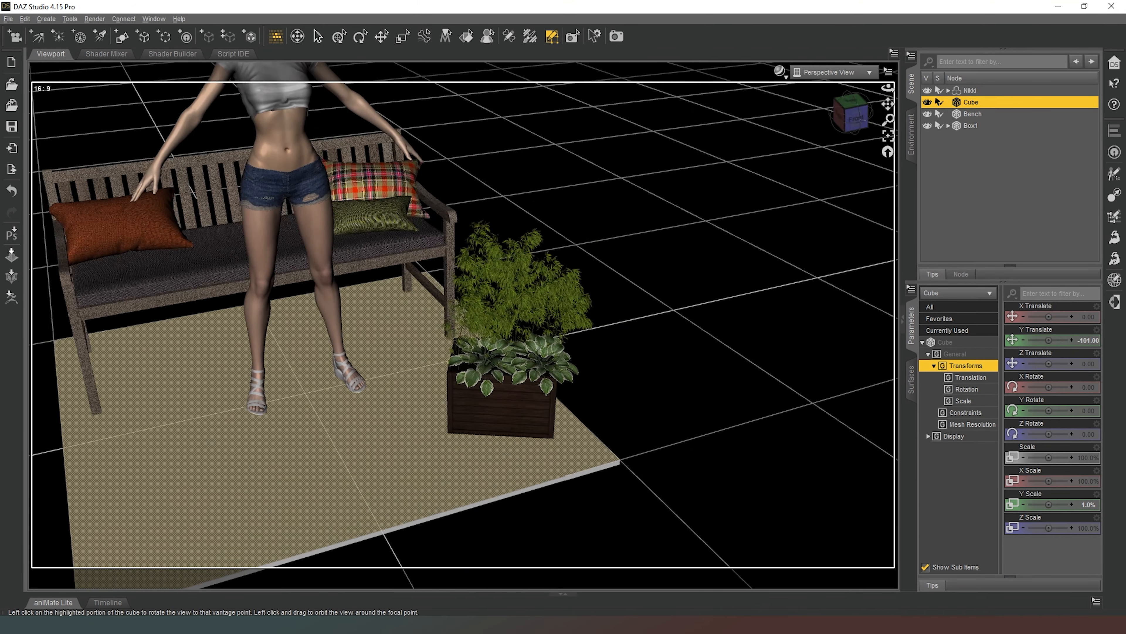
pyautogui.click(851, 117)
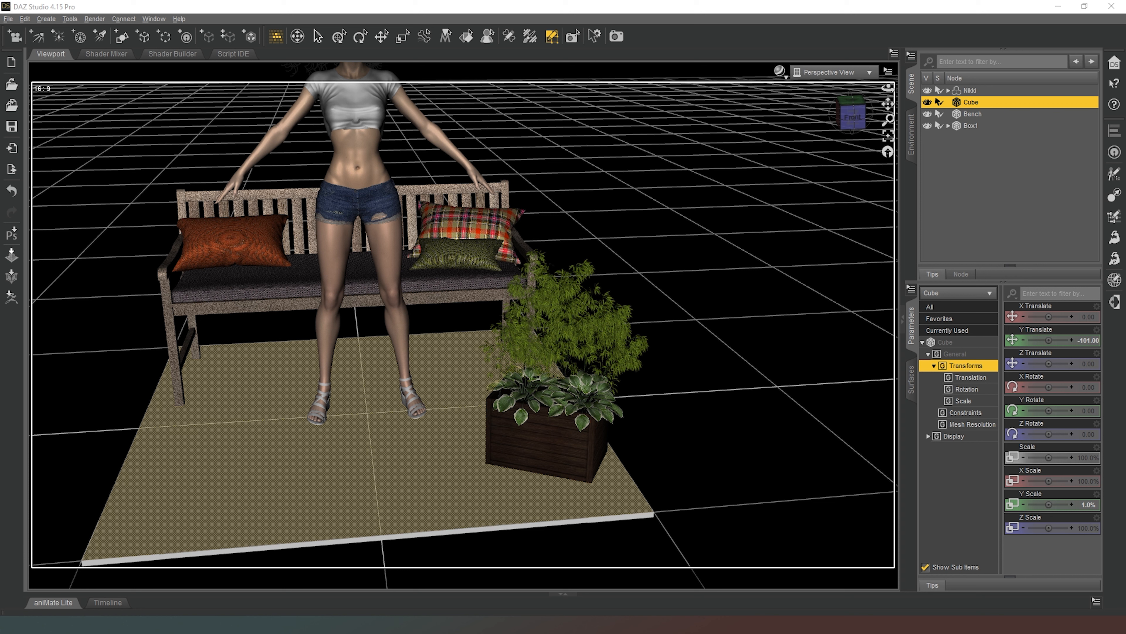
# - Create a new surface named Gravel from the selected top polygons of the floor slab
pyautogui.click(910, 380)
pyautogui.rightClick(339, 446)
pyautogui.moveTo(390, 477)
pyautogui.moveTo(394, 512)
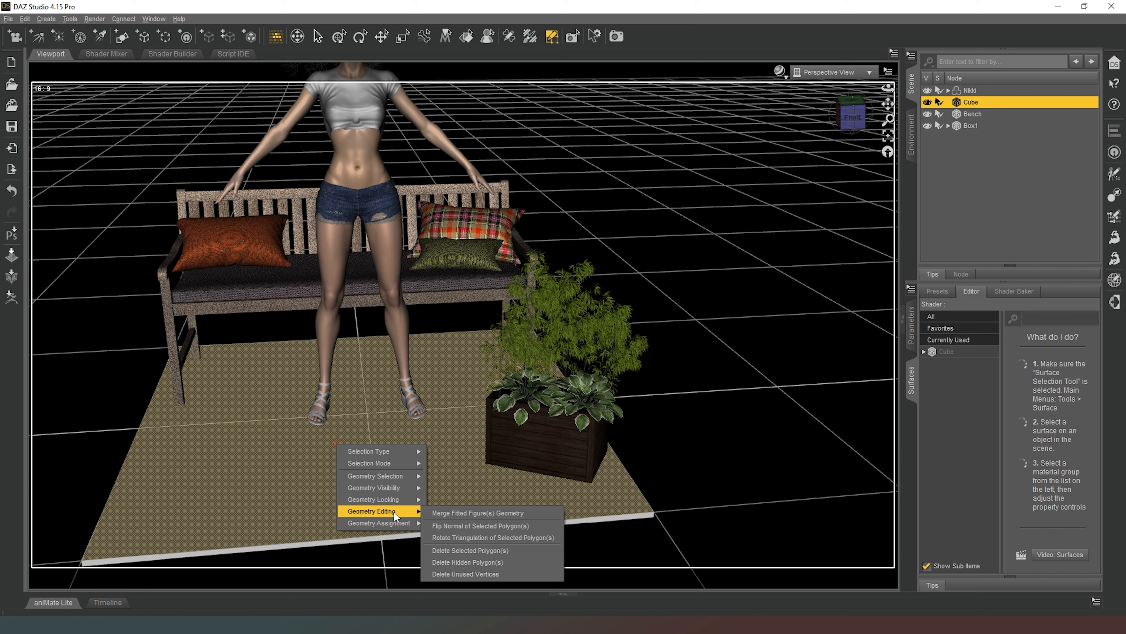
pyautogui.moveTo(490, 527)
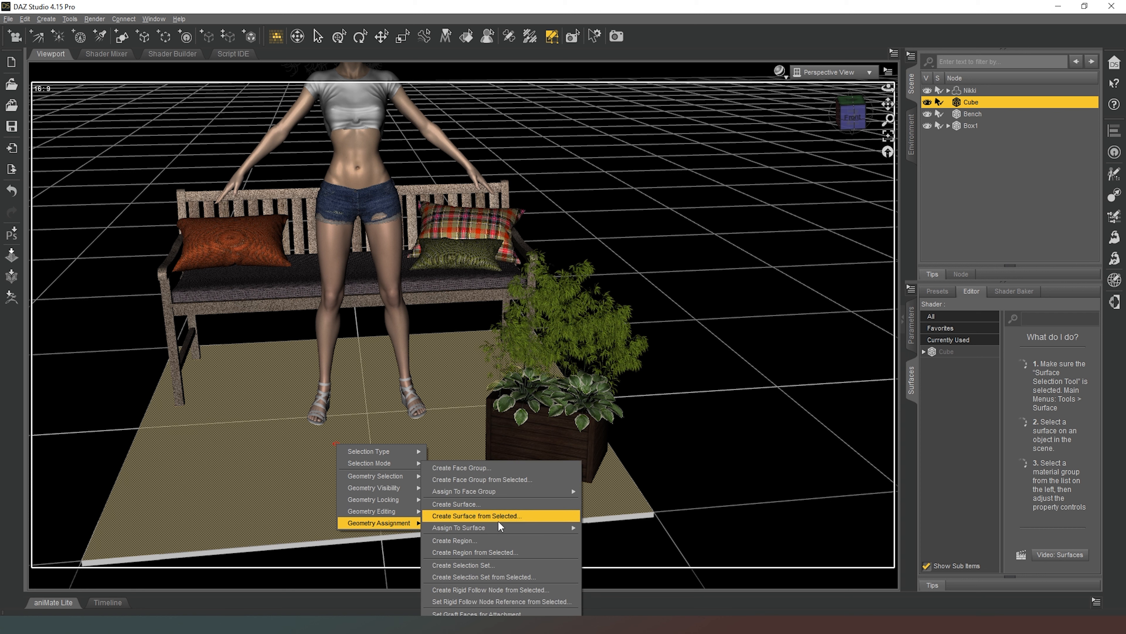
pyautogui.click(499, 520)
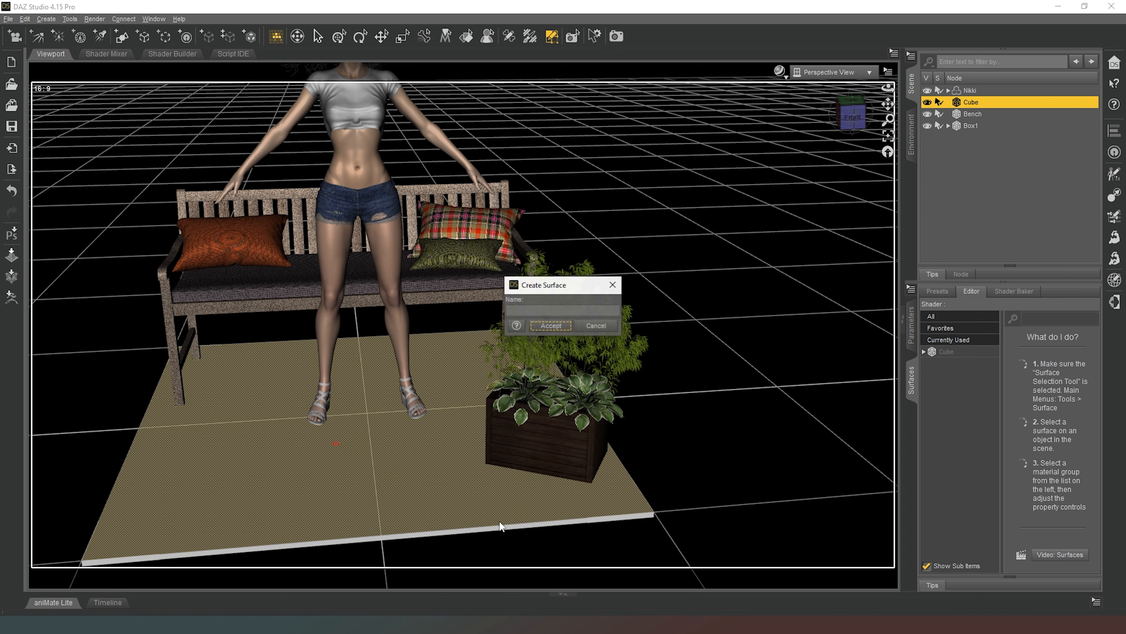
pyautogui.click(575, 311)
pyautogui.write('Grass')
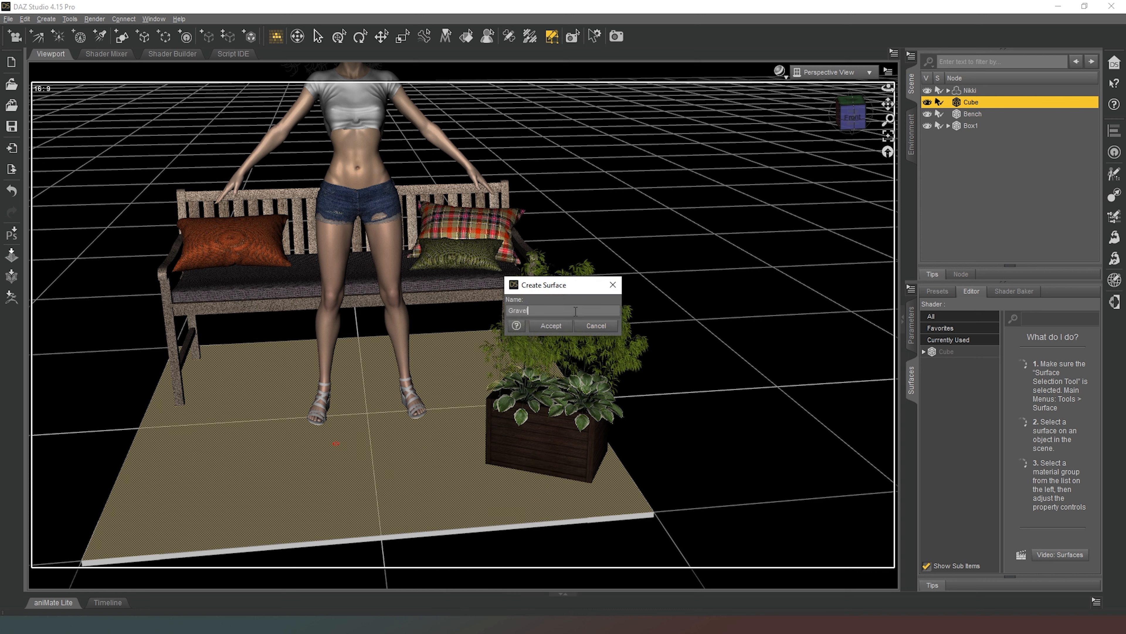
pyautogui.press('Return')
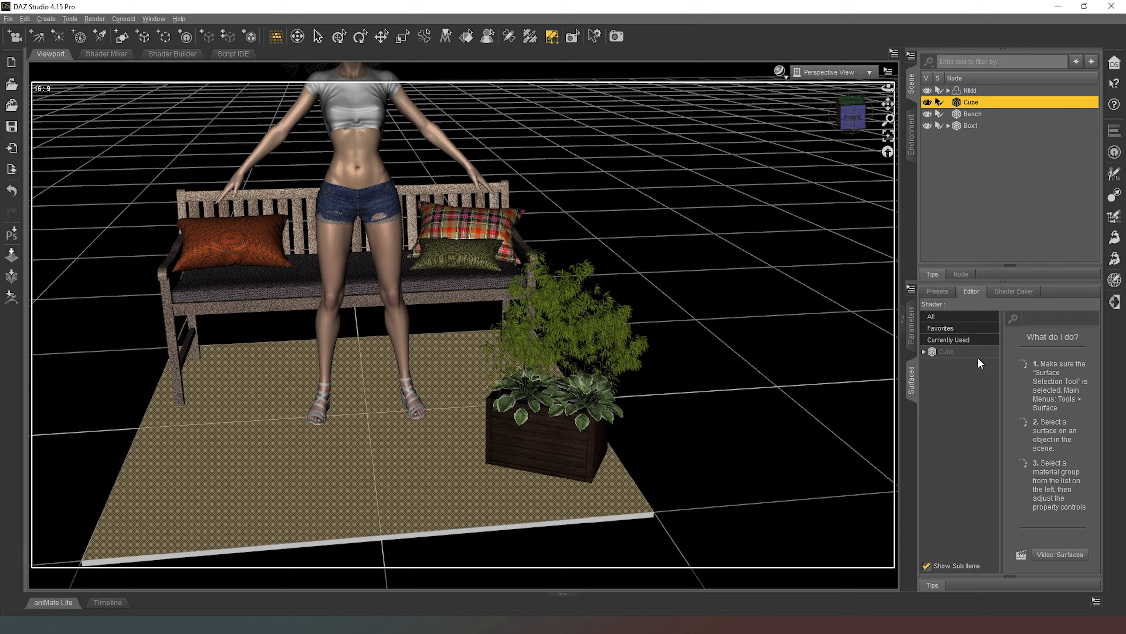
# - Select the Cube's Gravel surface for editing and dismiss the missing files notice
pyautogui.click(925, 352)
pyautogui.click(949, 376)
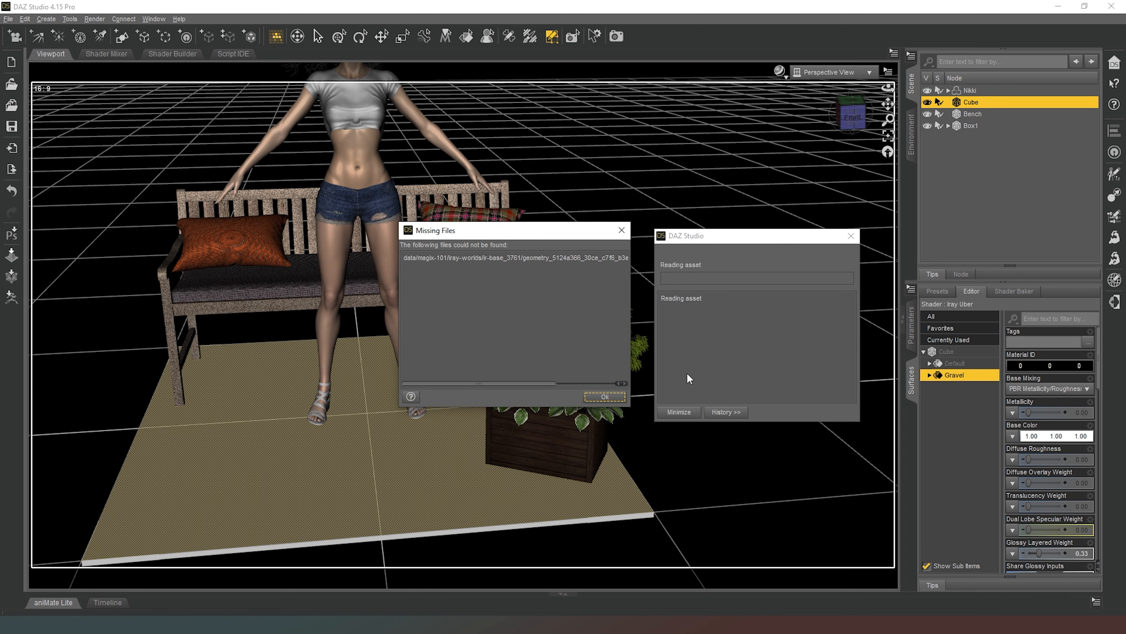
pyautogui.click(612, 396)
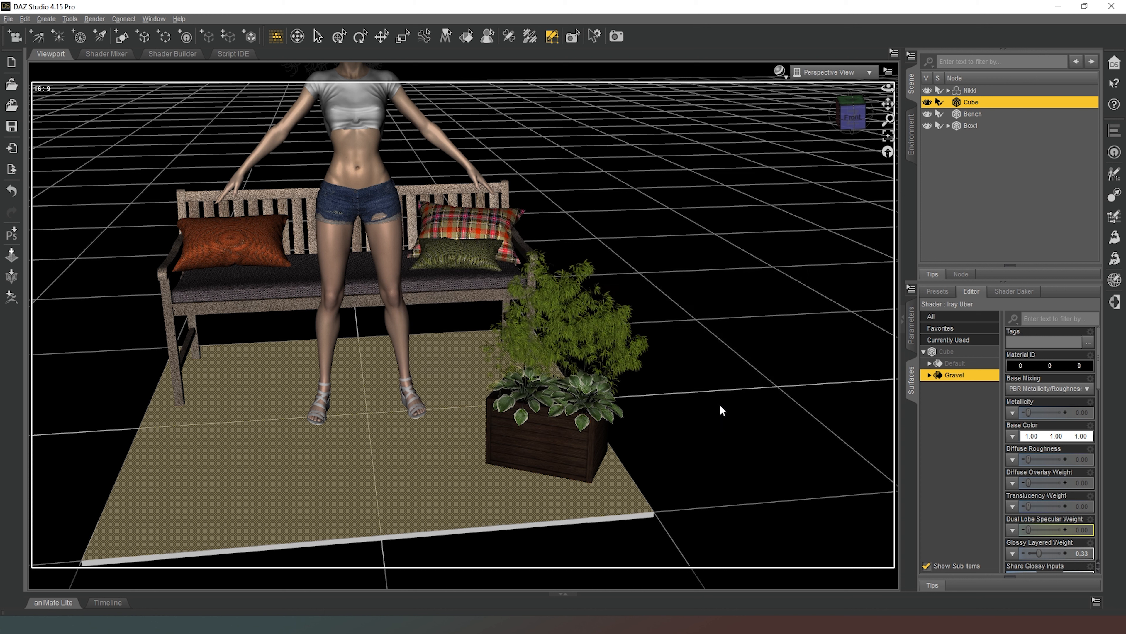
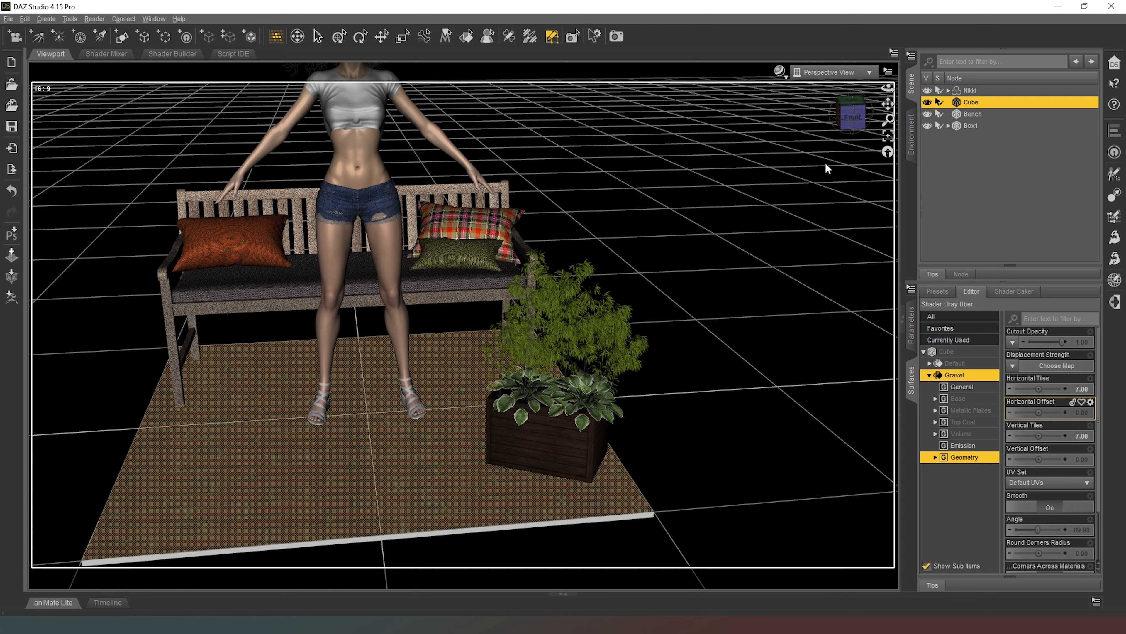
# - Set the Base Color of the Cube's Default surface to black
pyautogui.click(860, 111)
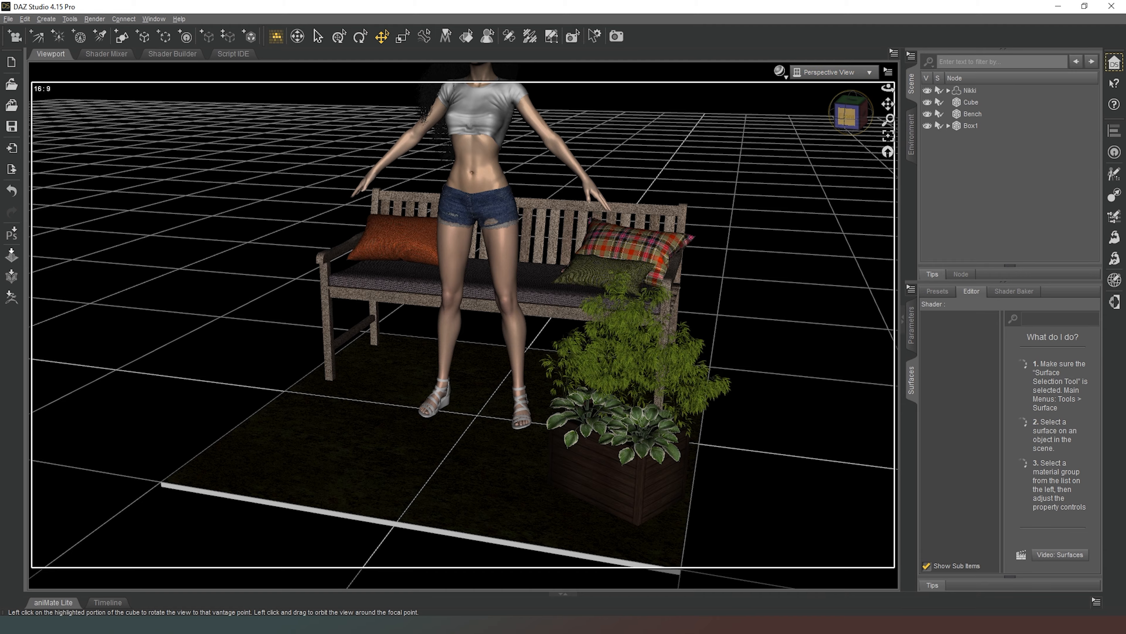
pyautogui.moveTo(845, 118)
pyautogui.mouseDown()
pyautogui.moveTo(868, 135)
pyautogui.moveTo(859, 148)
pyautogui.moveTo(841, 116)
pyautogui.moveTo(848, 129)
pyautogui.mouseUp()
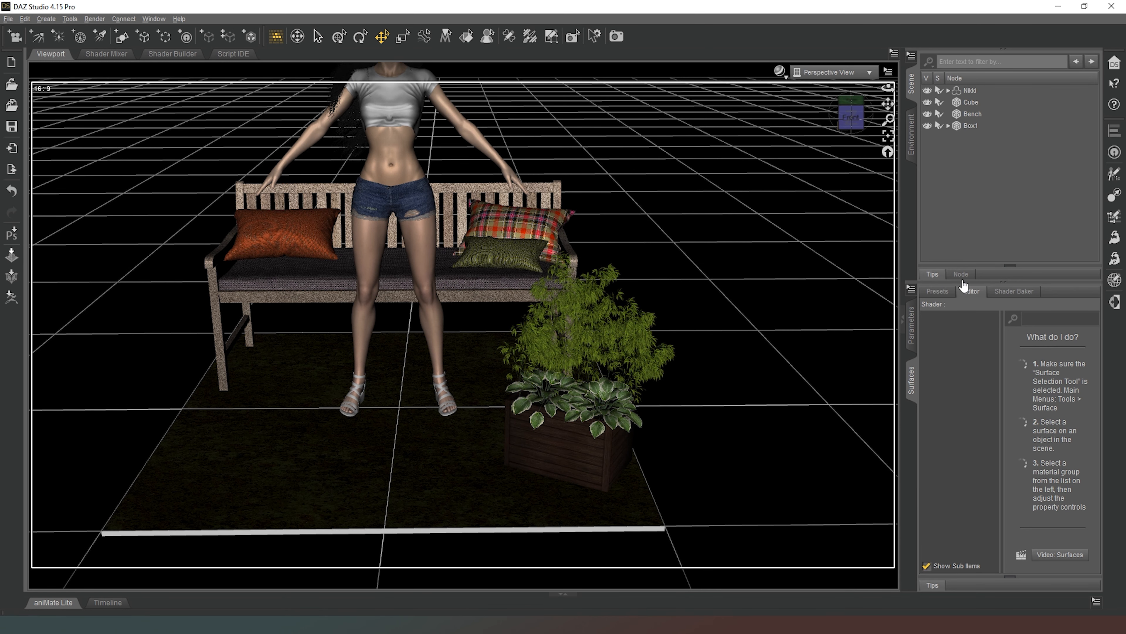
pyautogui.click(971, 104)
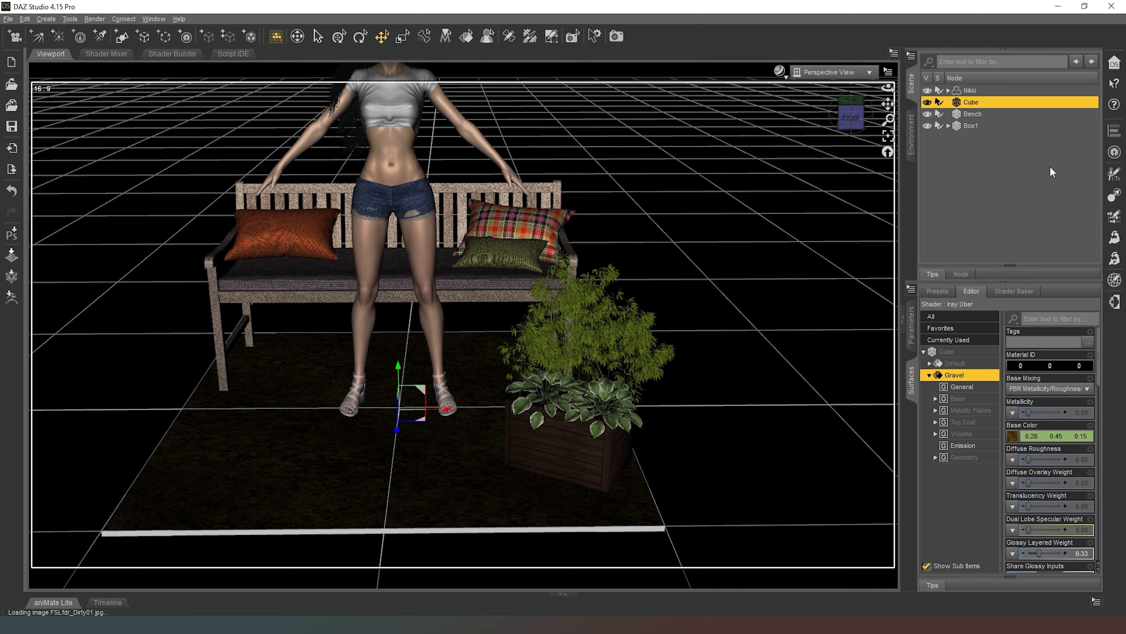
pyautogui.click(950, 363)
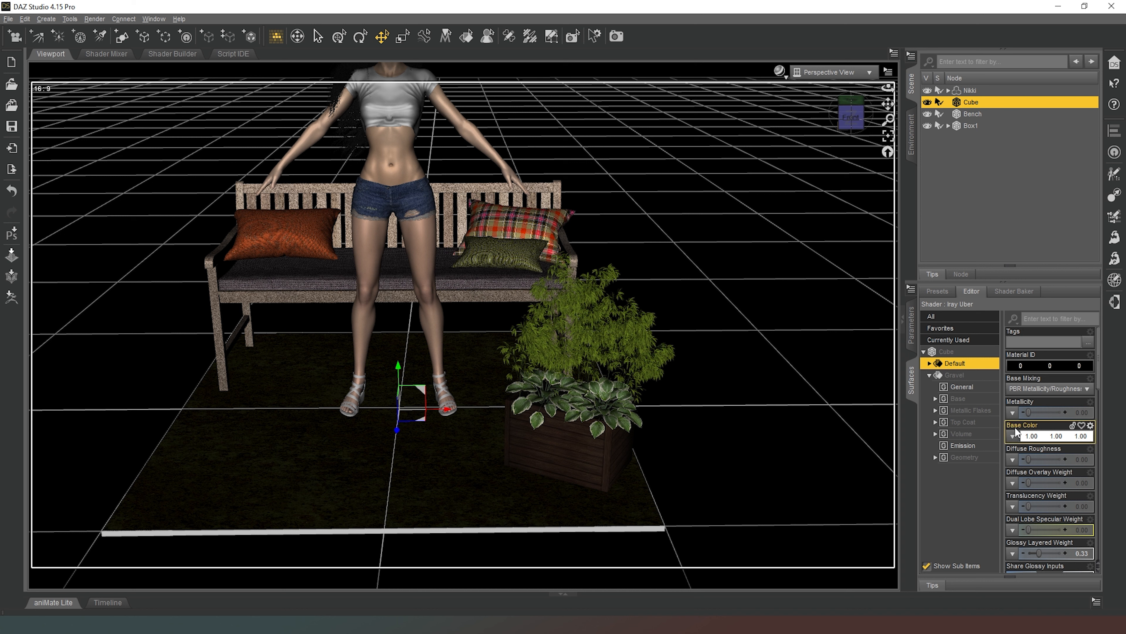
pyautogui.click(1043, 437)
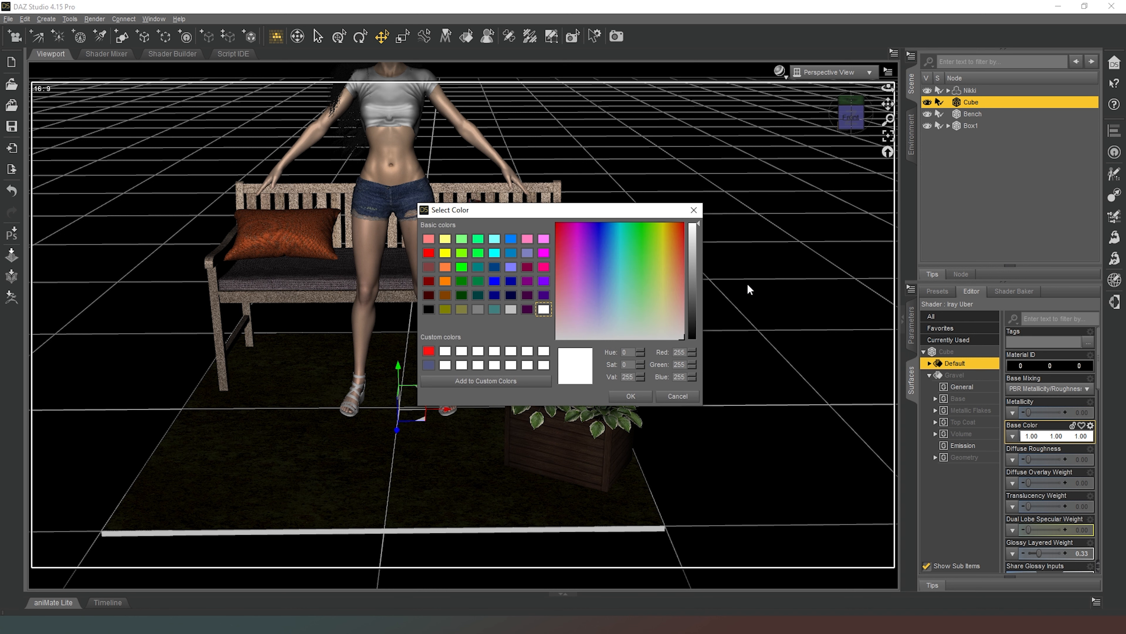
pyautogui.moveTo(692, 334); pyautogui.dragTo(757, 363)
pyautogui.click(630, 396)
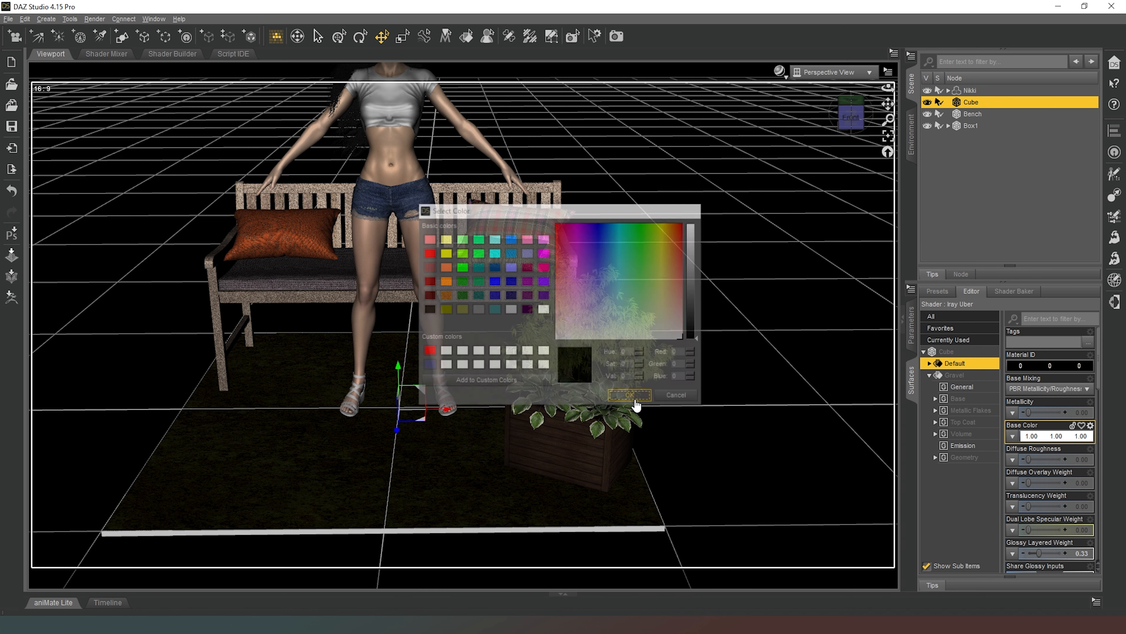
# - Select the Nikki figure and frame it from the front together with the bench and planter
pyautogui.moveTo(851, 117); pyautogui.dragTo(396, 161)
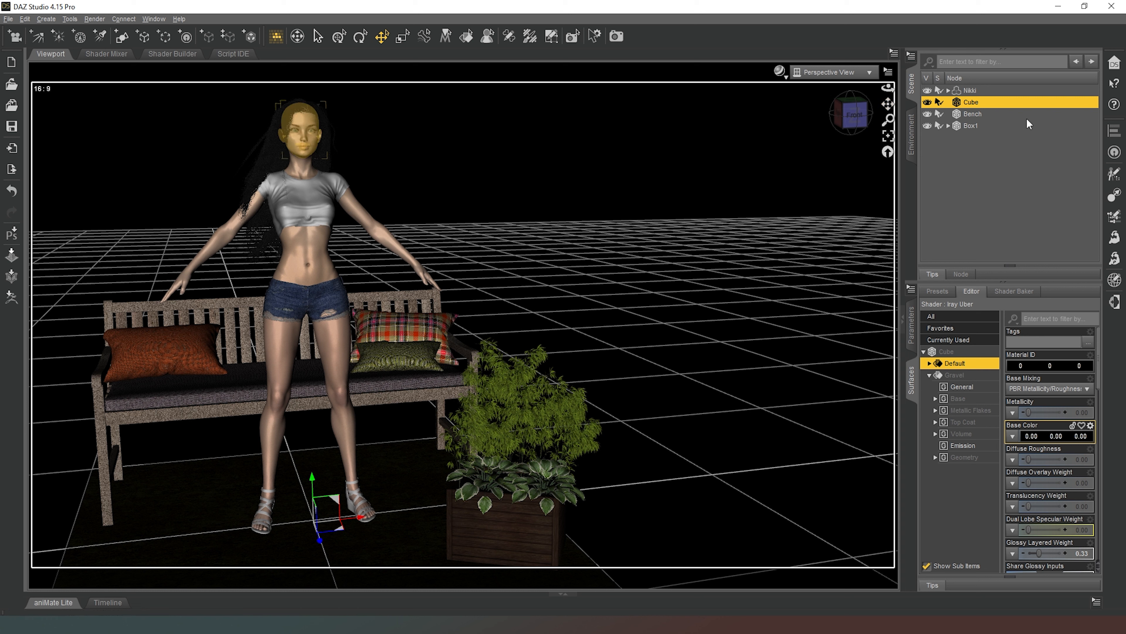
pyautogui.click(967, 89)
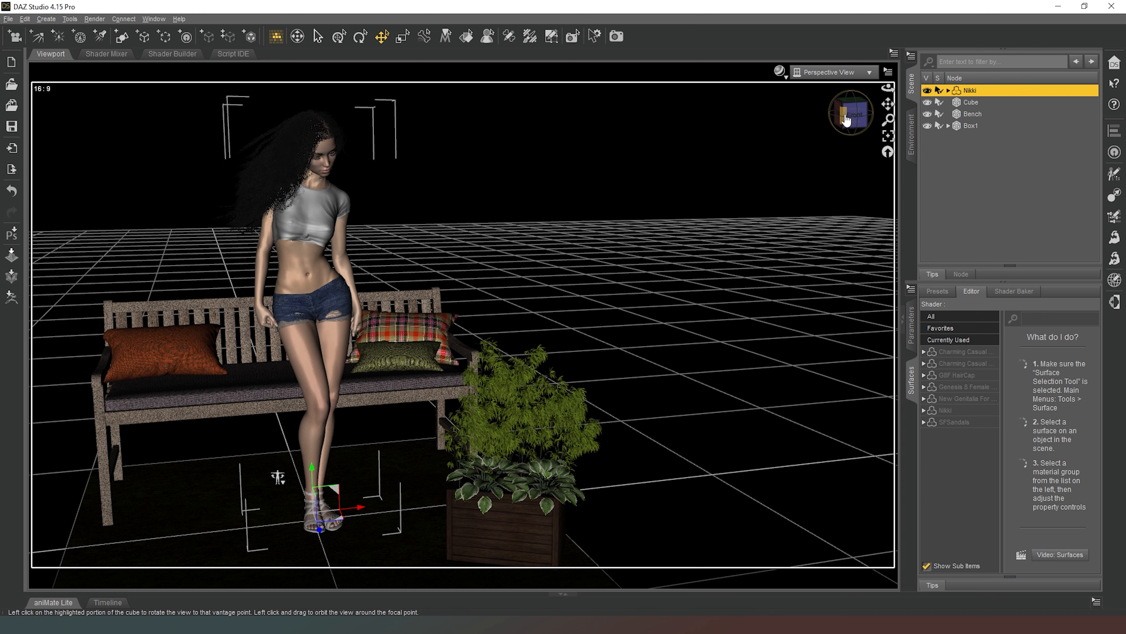
pyautogui.moveTo(846, 117); pyautogui.dragTo(814, 108)
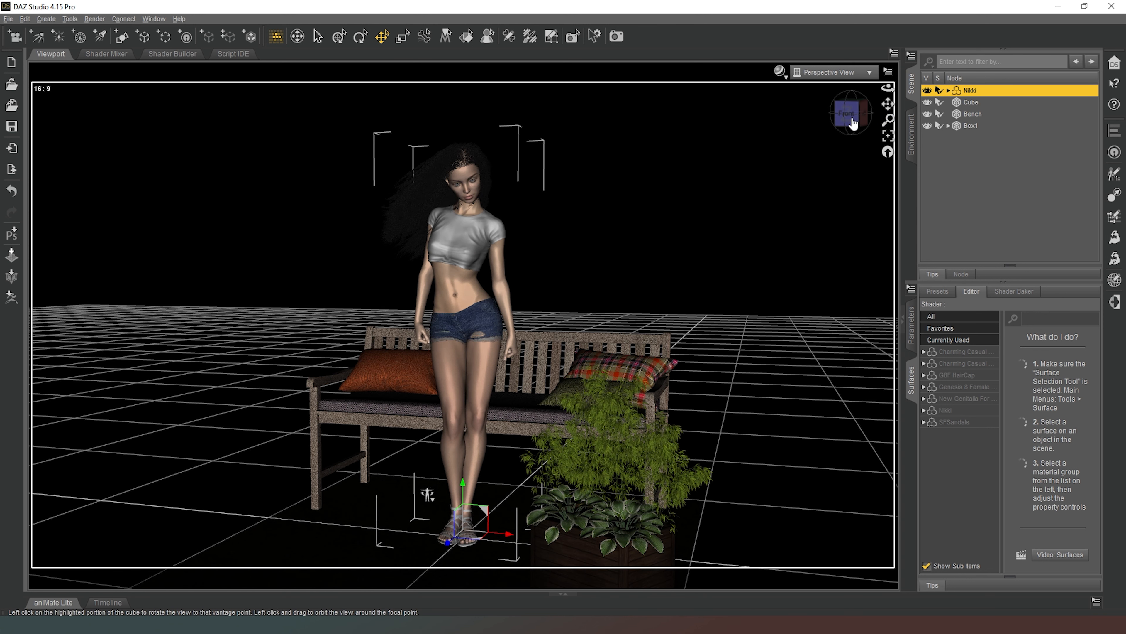
pyautogui.click(849, 112)
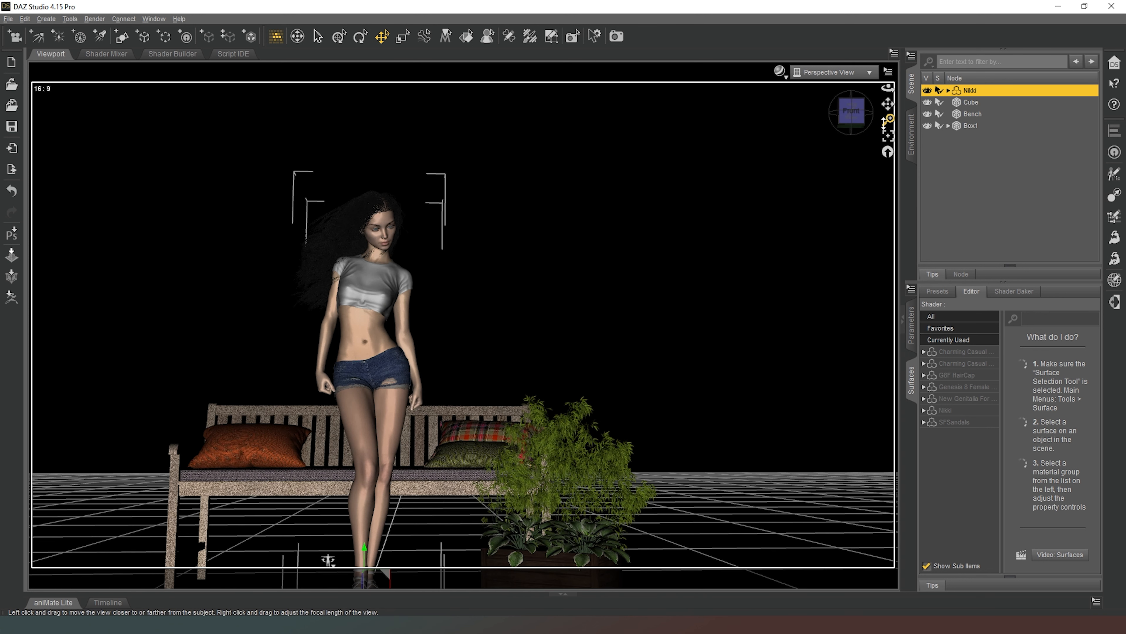
pyautogui.moveTo(888, 105); pyautogui.dragTo(909, 47)
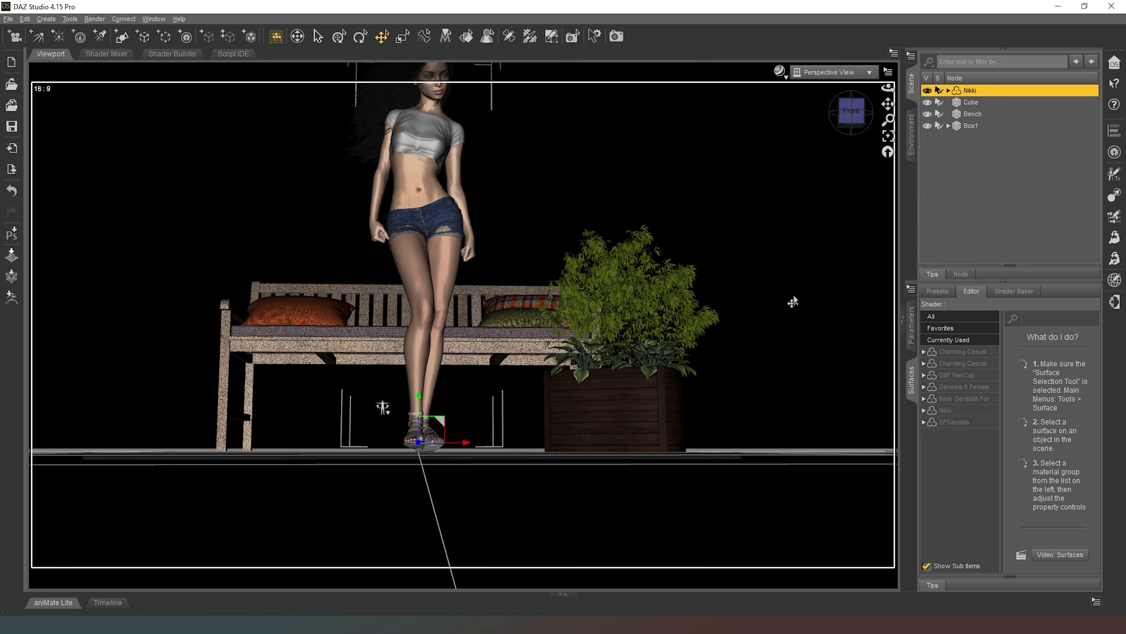
pyautogui.moveTo(889, 119); pyautogui.dragTo(888, 110)
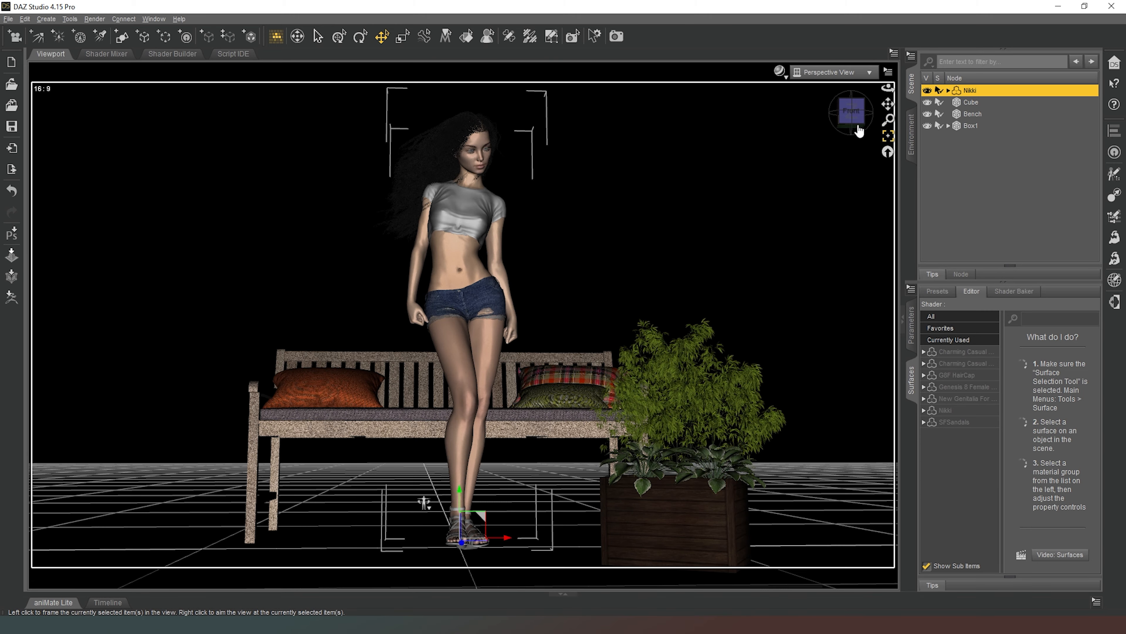
# - Hide the SFSandals worn by the Nikki figure so the bare feet can be checked from the side
pyautogui.scroll(8, 778, 192)
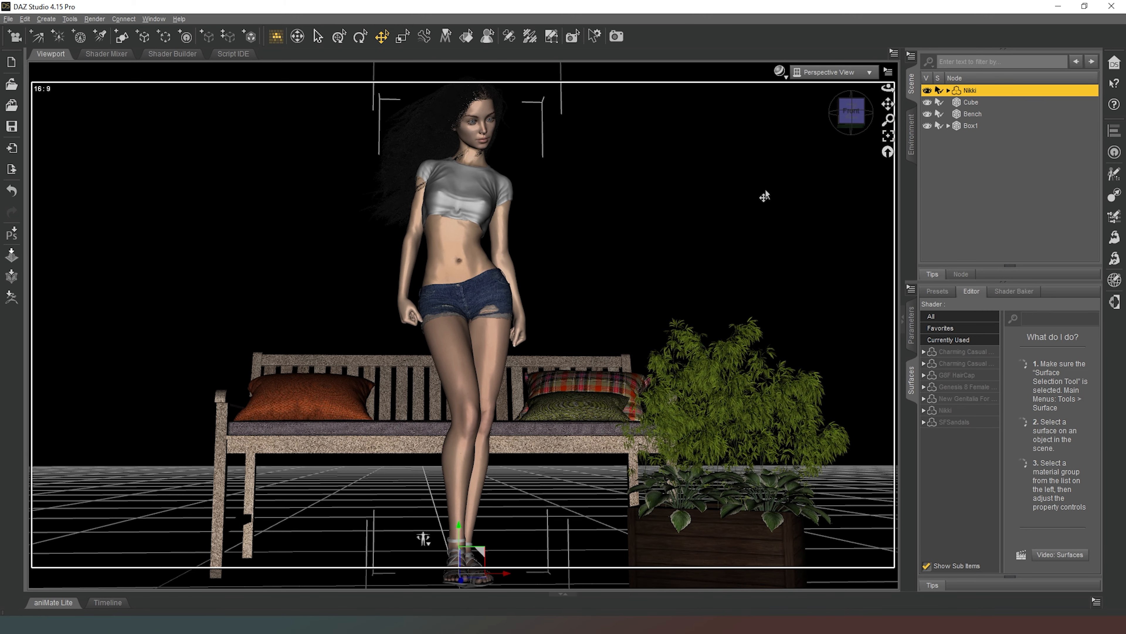
pyautogui.scroll(10, 818, 134)
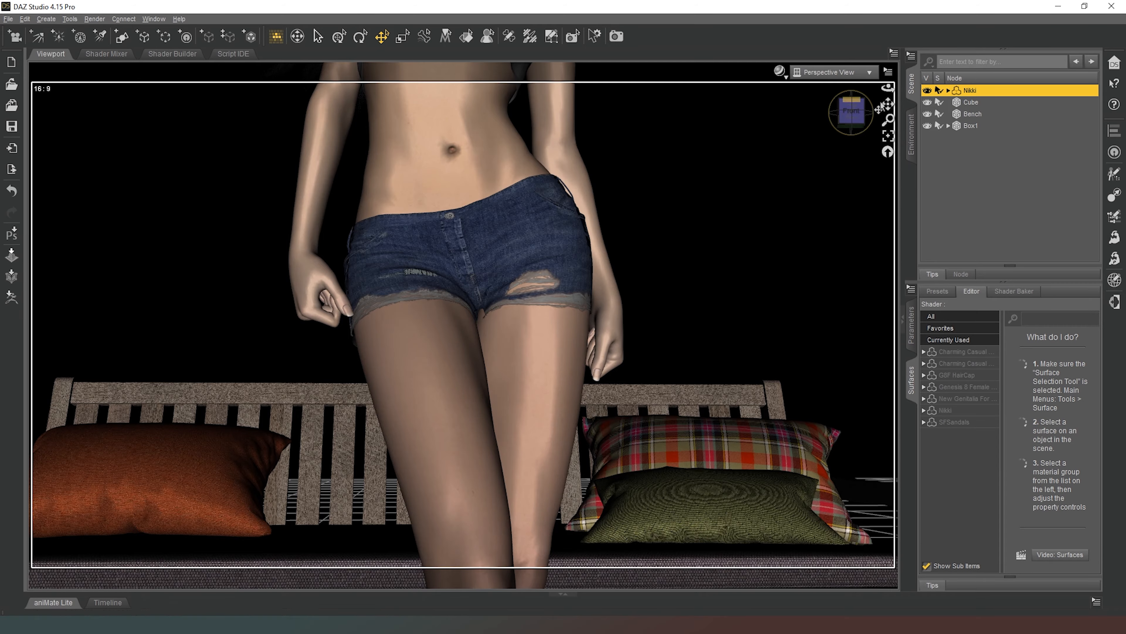
pyautogui.moveTo(888, 104); pyautogui.dragTo(888, 69)
pyautogui.moveTo(853, 112); pyautogui.dragTo(912, 100)
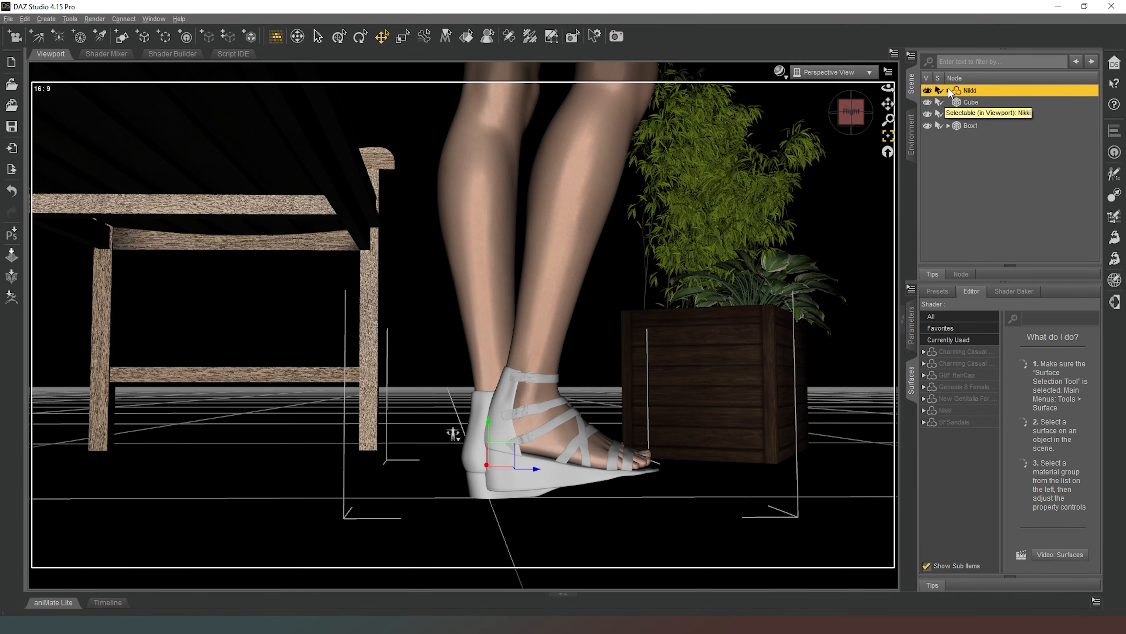
pyautogui.click(949, 90)
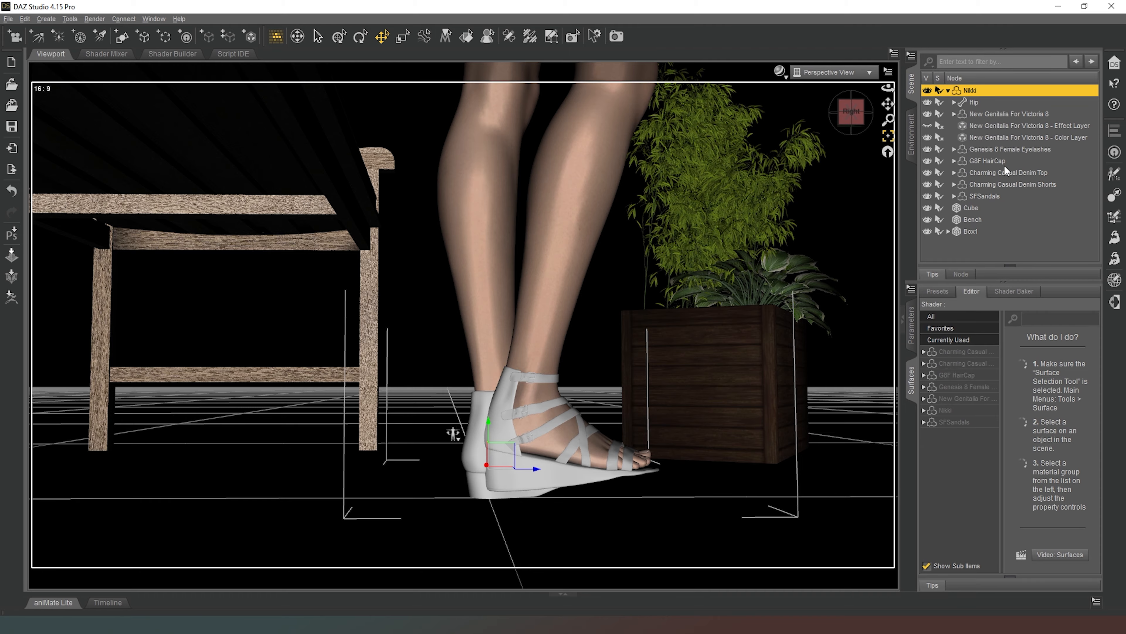
pyautogui.click(927, 199)
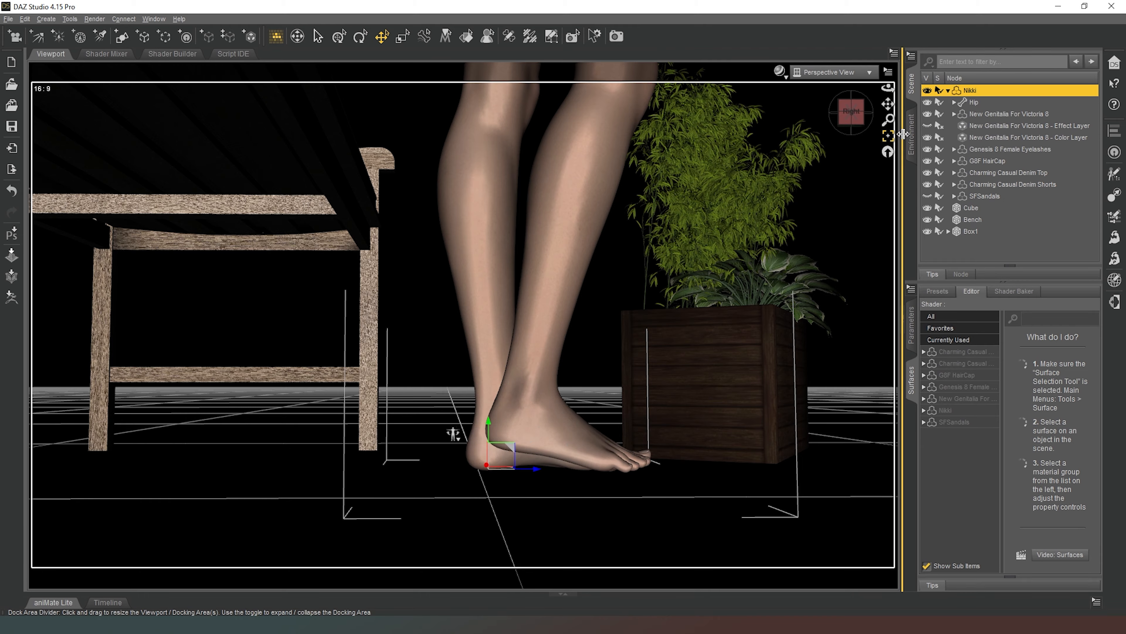
# - Lower the Nikki figure along the Y axis to bring the bare feet down to the floor
pyautogui.moveTo(850, 112); pyautogui.dragTo(811, 110)
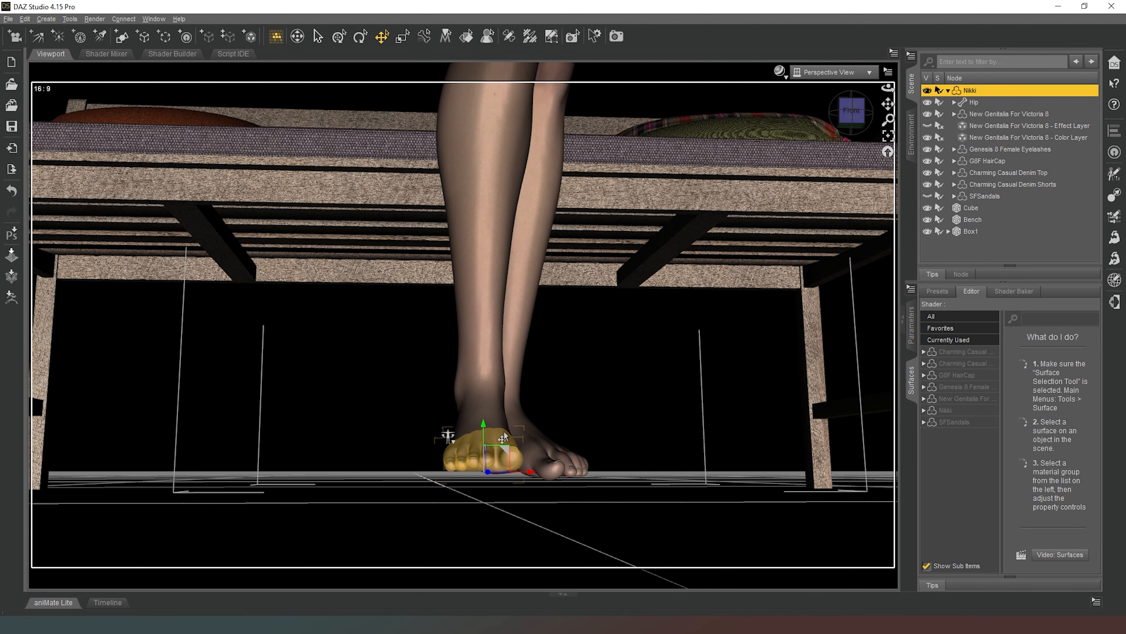
pyautogui.moveTo(483, 433); pyautogui.dragTo(487, 460)
pyautogui.moveTo(861, 385); pyautogui.dragTo(926, 348)
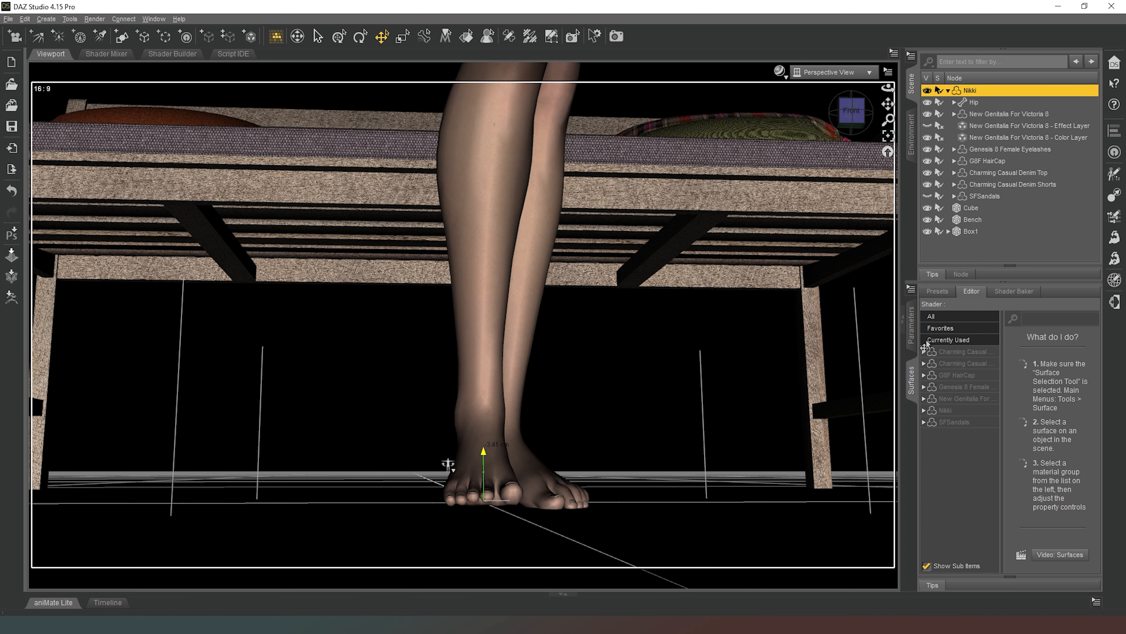
# - Select the Right Foot bone and inspect the feet's contact with the floor from the side and front
pyautogui.moveTo(853, 114); pyautogui.dragTo(877, 121)
pyautogui.click(509, 474)
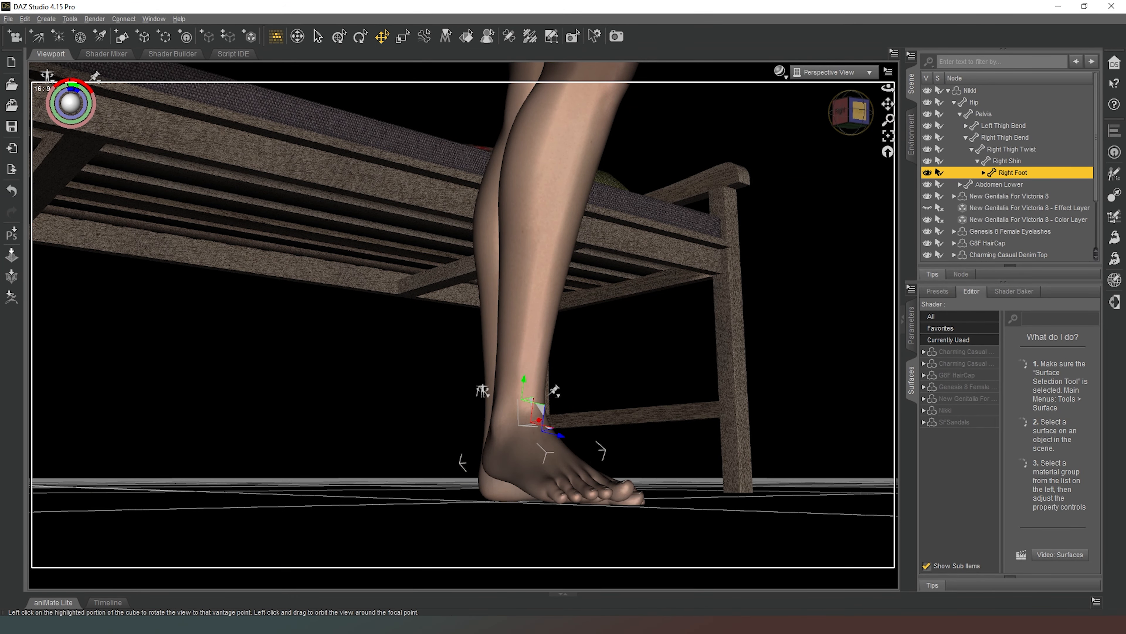
pyautogui.moveTo(852, 114); pyautogui.dragTo(864, 121)
pyautogui.click(858, 112)
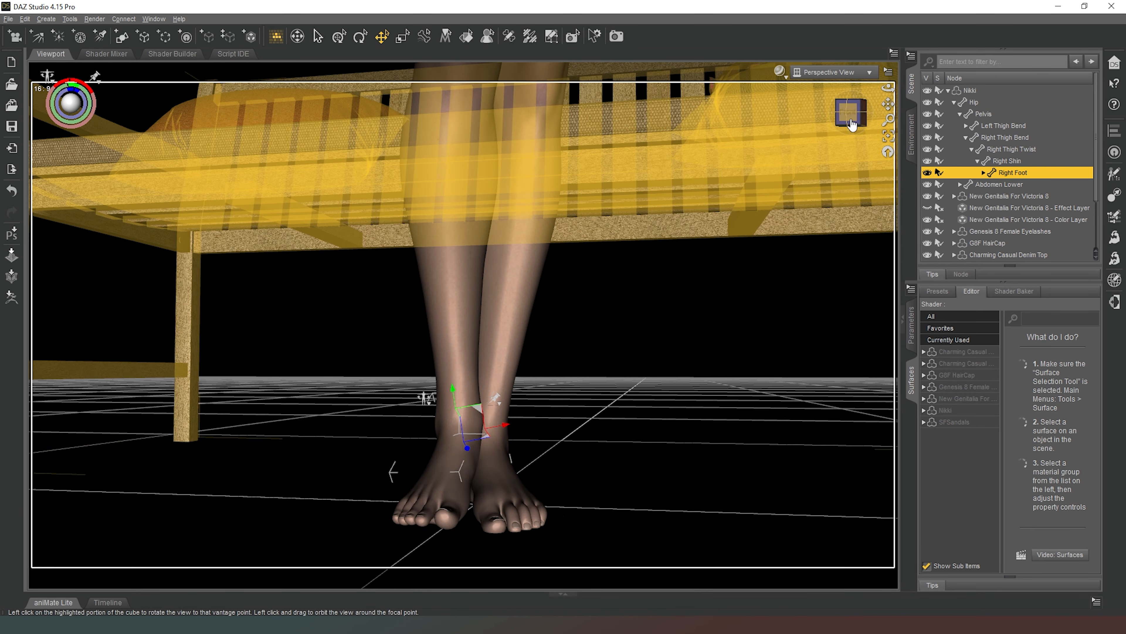
# - Set the Right Foot's Bend to 0.18 so the toes rest on the floor
pyautogui.moveTo(852, 120); pyautogui.dragTo(878, 140)
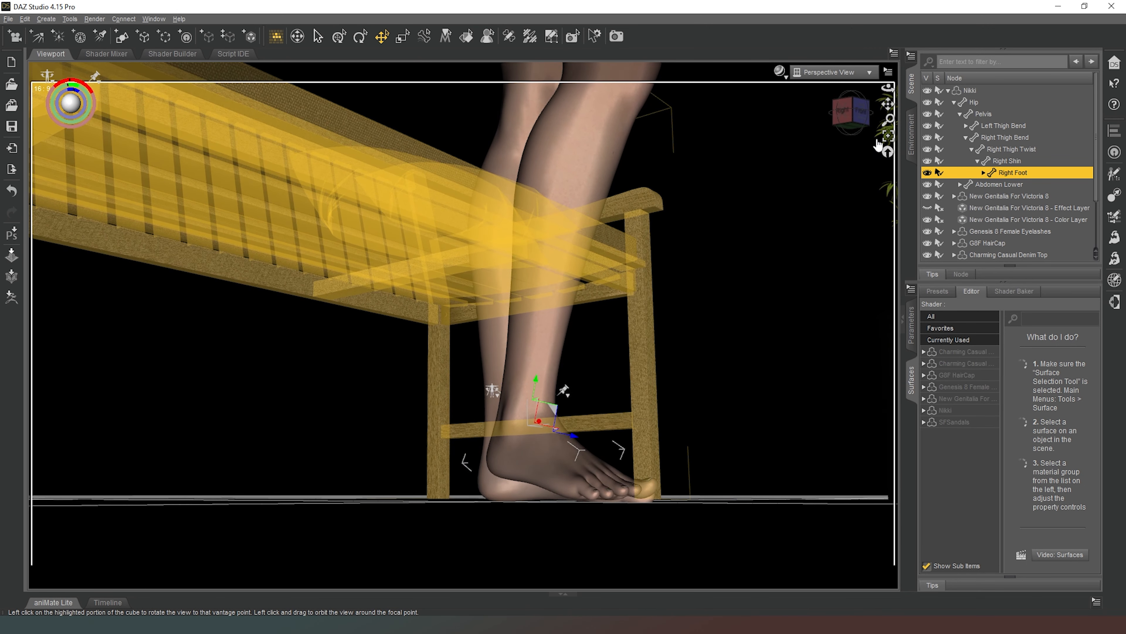
pyautogui.click(912, 324)
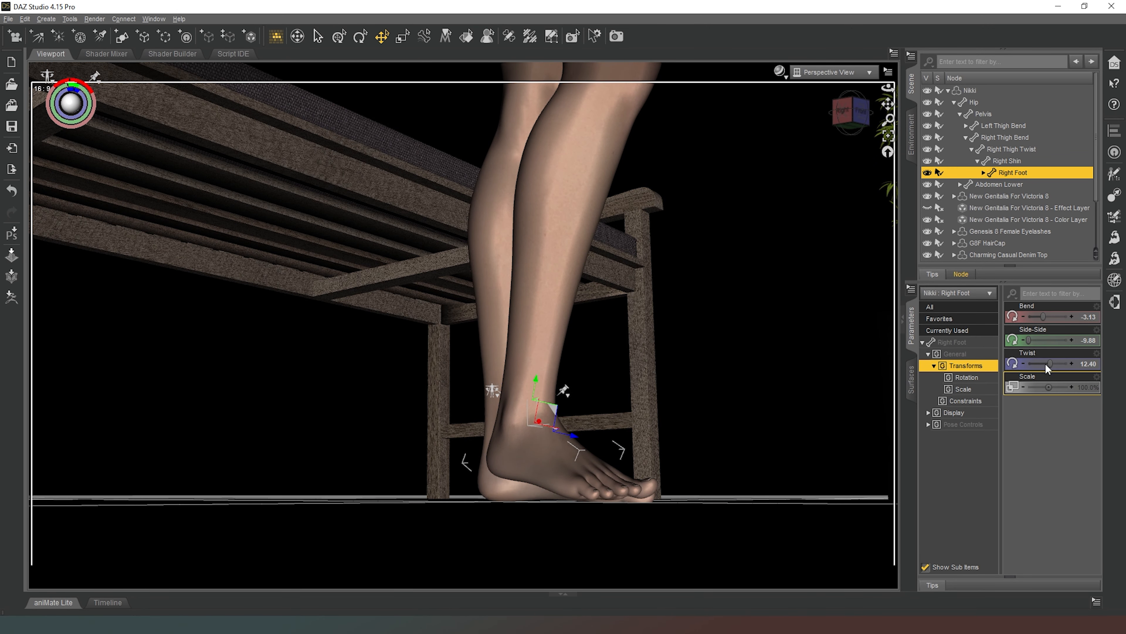
pyautogui.moveTo(1044, 317); pyautogui.dragTo(1042, 318)
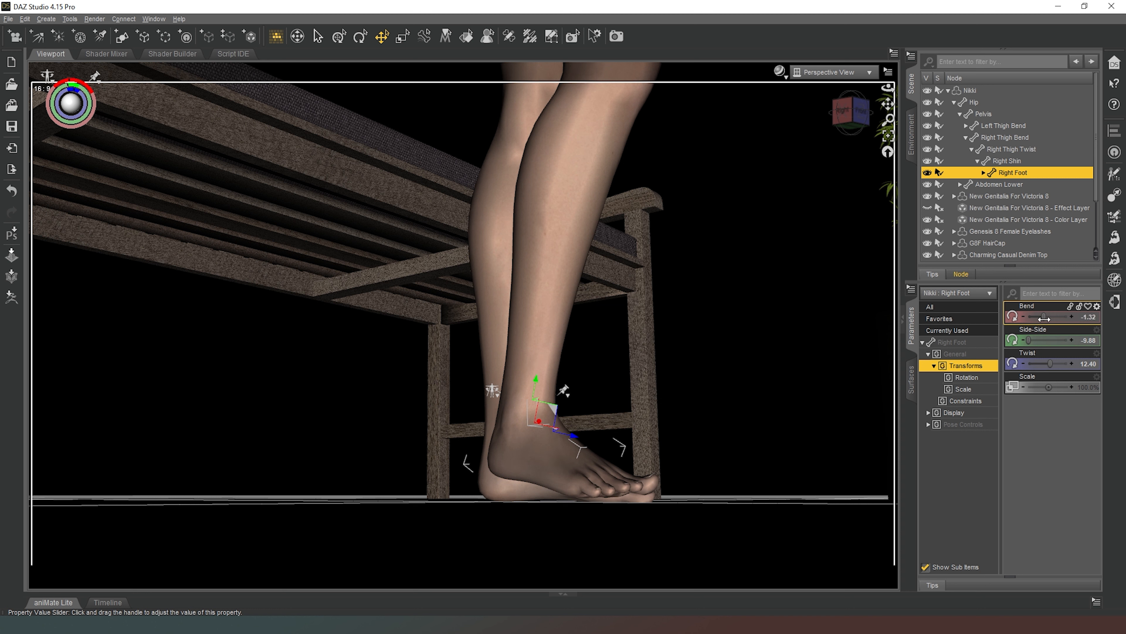
pyautogui.click(1072, 317)
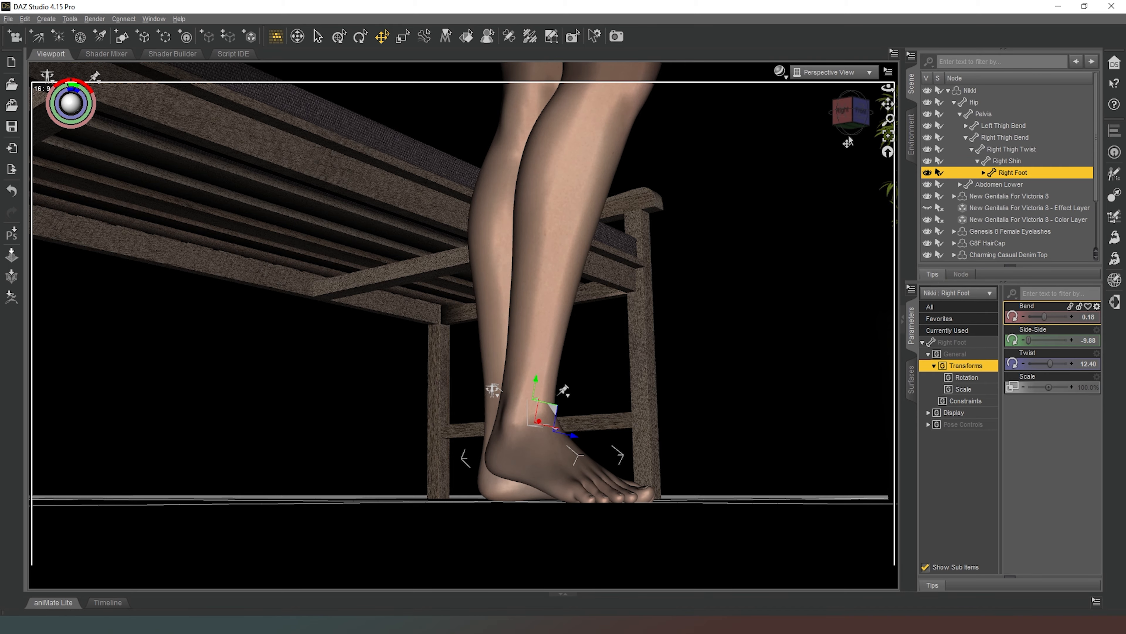
pyautogui.moveTo(851, 116); pyautogui.dragTo(803, 132)
pyautogui.scroll(5, 606, 280)
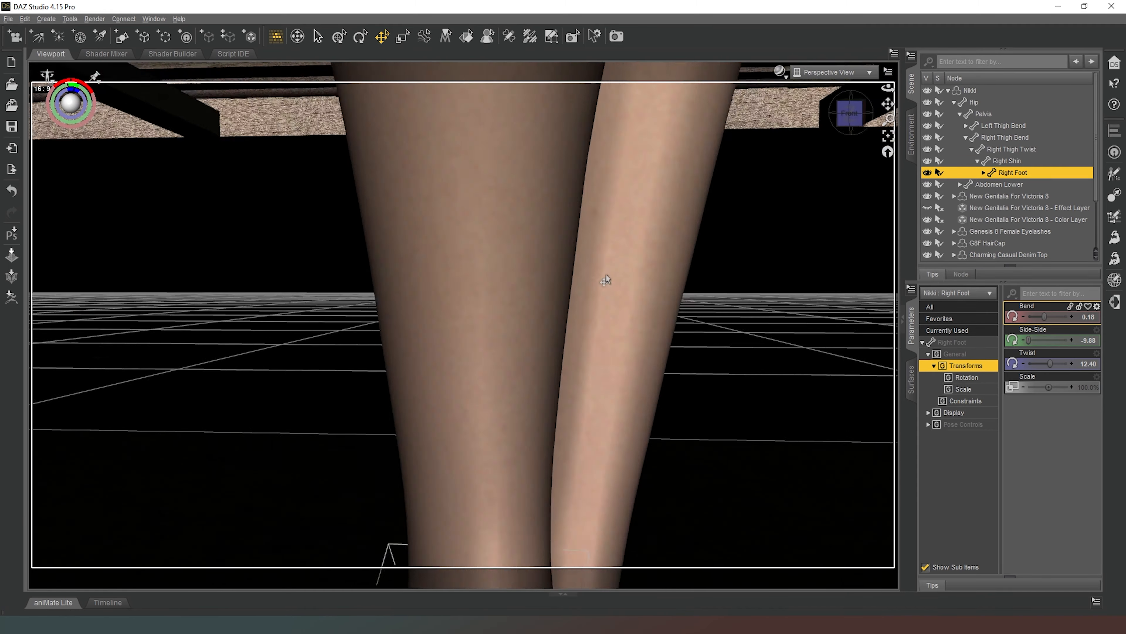
pyautogui.scroll(-8, 605, 280)
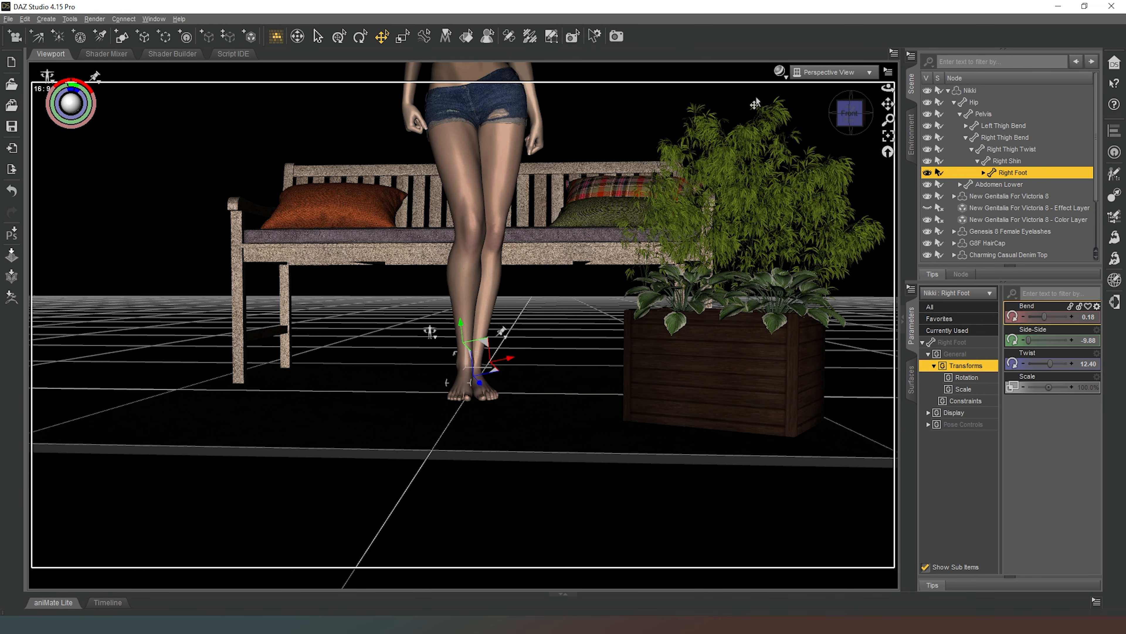
# - Move the Nikki figure across the floor slab to X Translate -18.41 and Z Translate 10.63
pyautogui.click(948, 90)
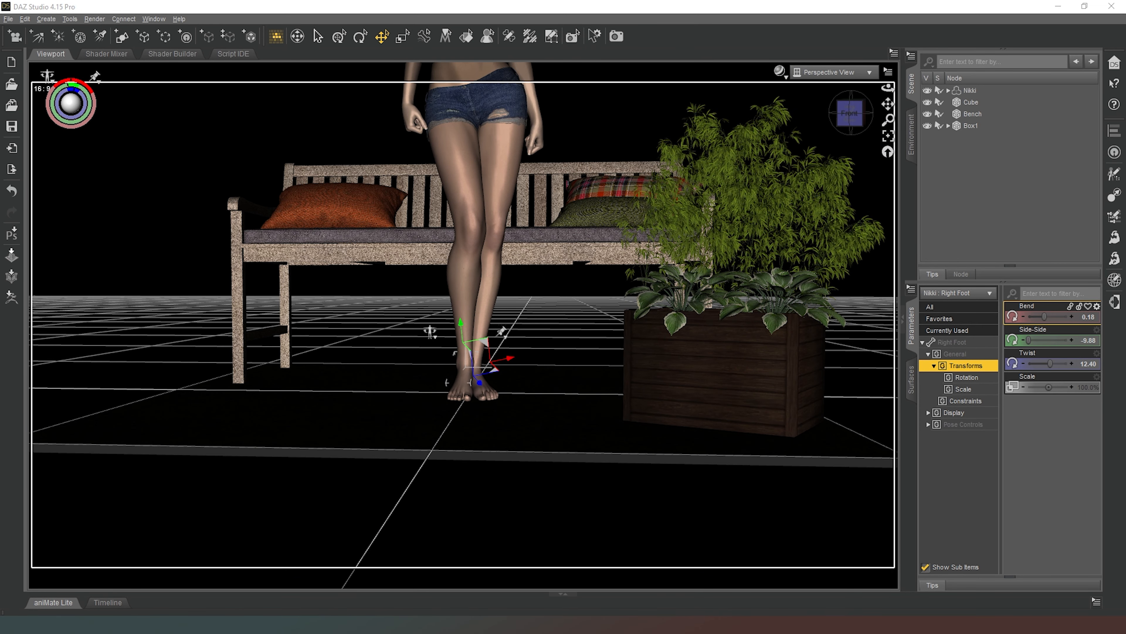
pyautogui.moveTo(888, 104); pyautogui.dragTo(888, 82)
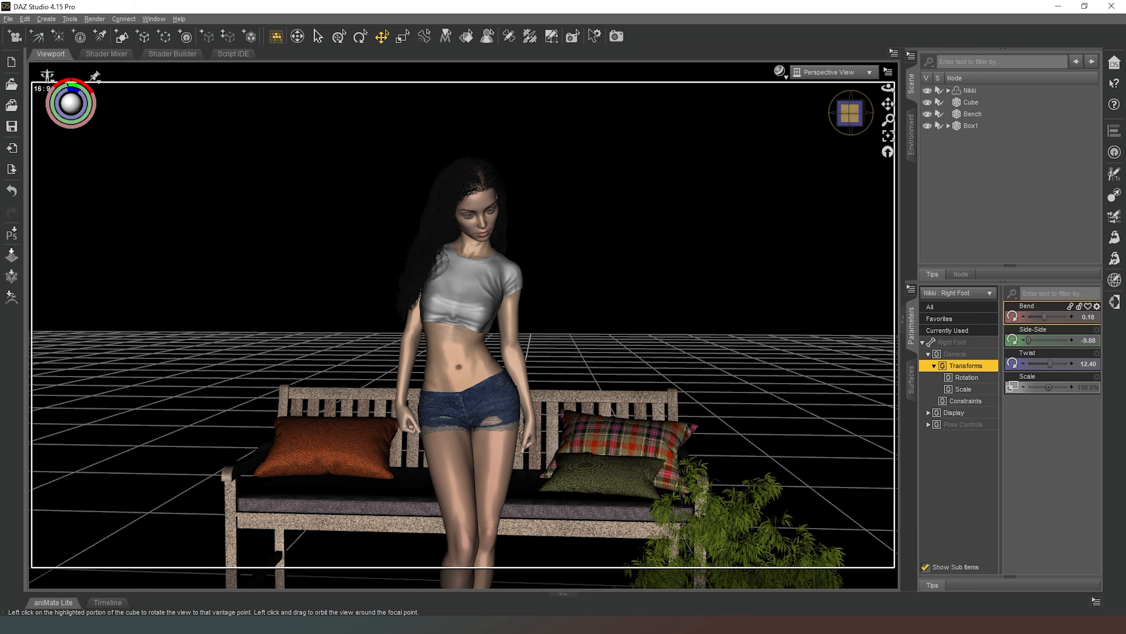
pyautogui.moveTo(850, 112); pyautogui.dragTo(891, 141)
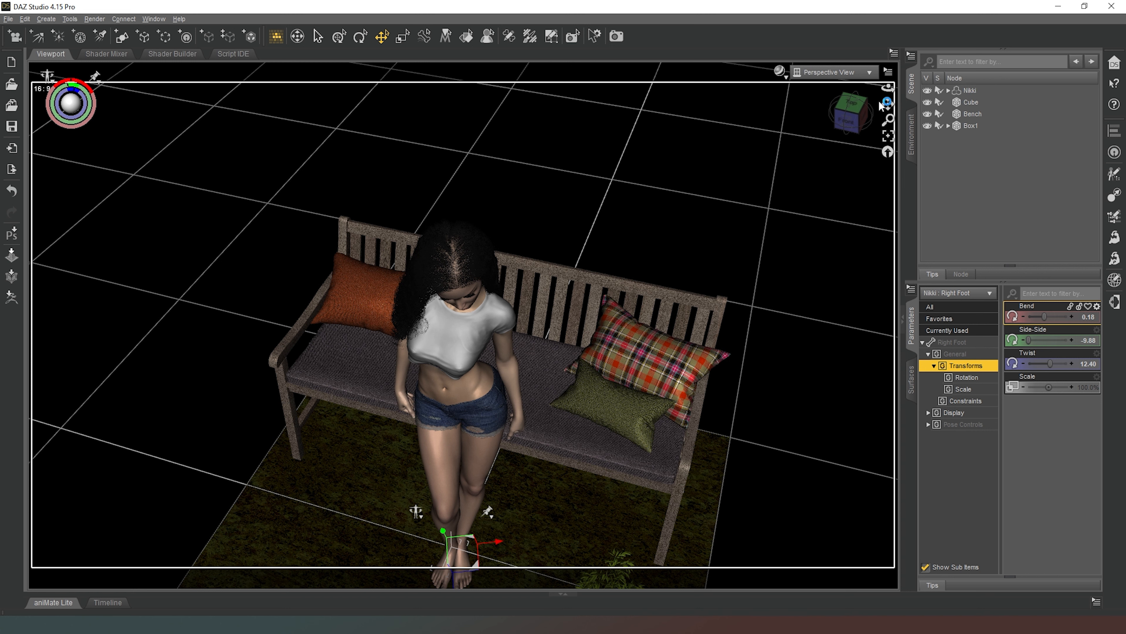
pyautogui.moveTo(888, 104); pyautogui.dragTo(612, 496)
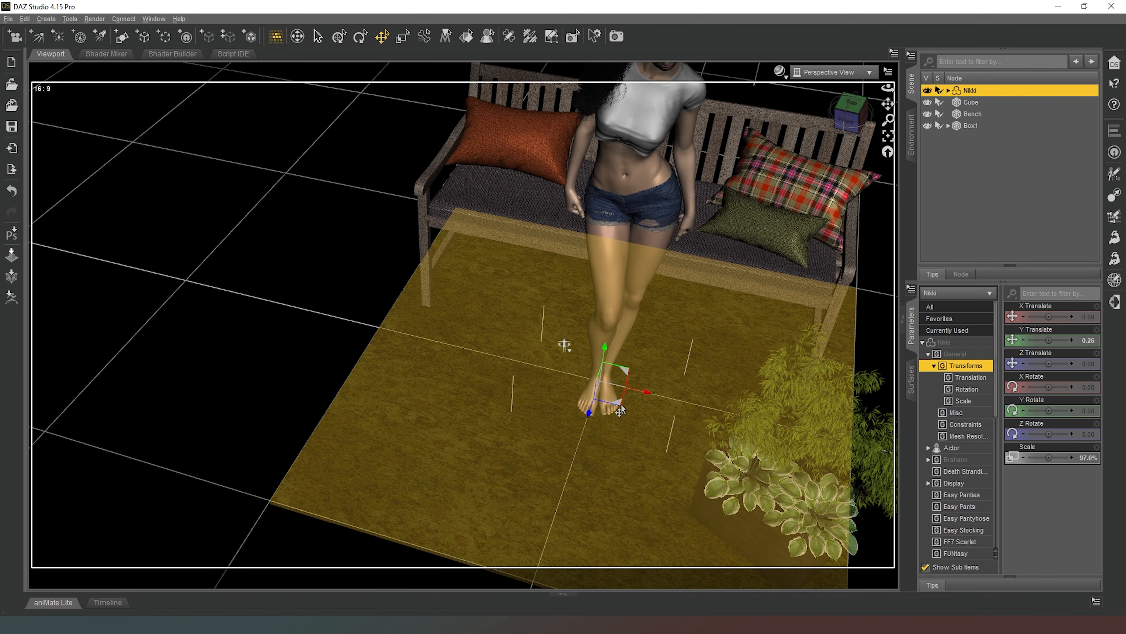
pyautogui.moveTo(592, 407); pyautogui.dragTo(569, 415)
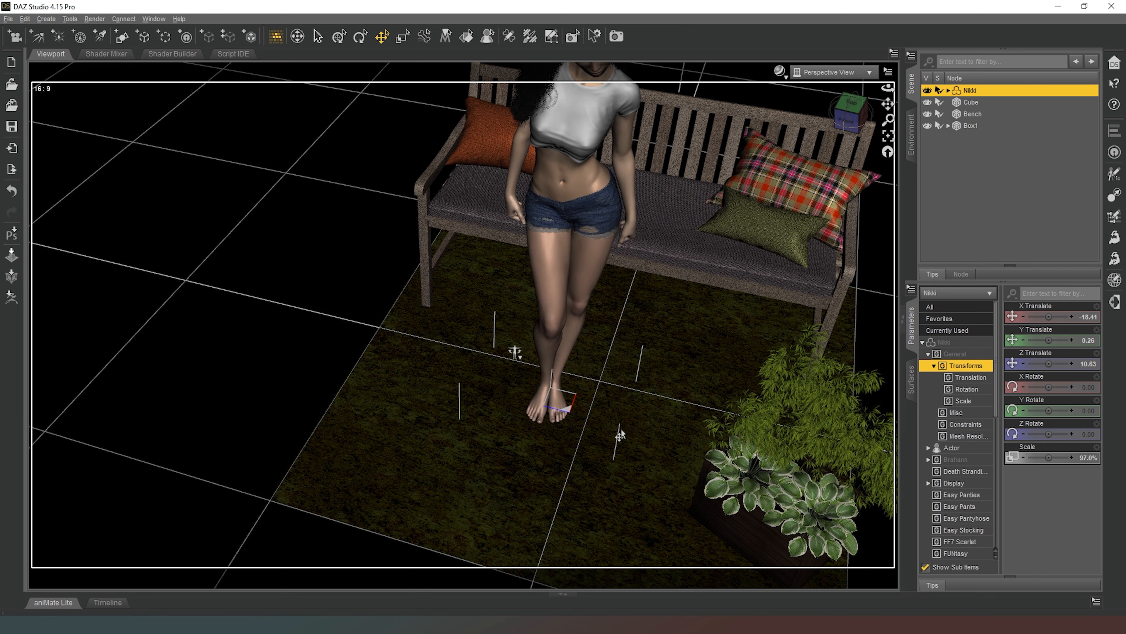
# - Create a 10 m plane primitive with its origin at Object Center and primary axis Y Positive
pyautogui.click(845, 118)
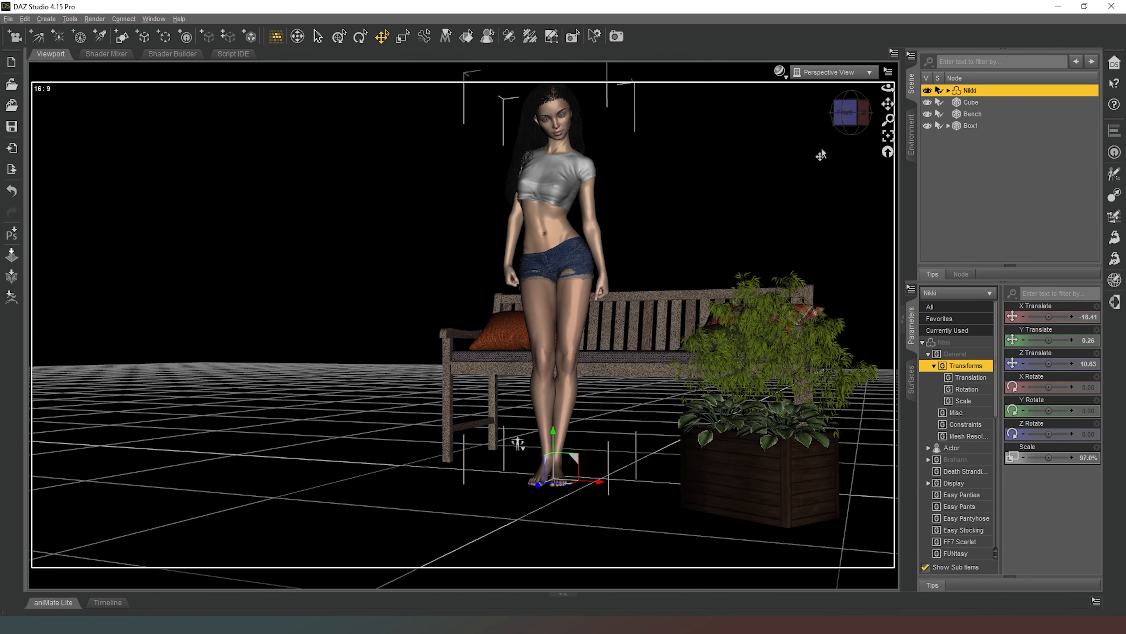
pyautogui.scroll(-3, 824, 137)
pyautogui.moveTo(846, 113); pyautogui.dragTo(860, 138)
pyautogui.scroll(-6, 852, 125)
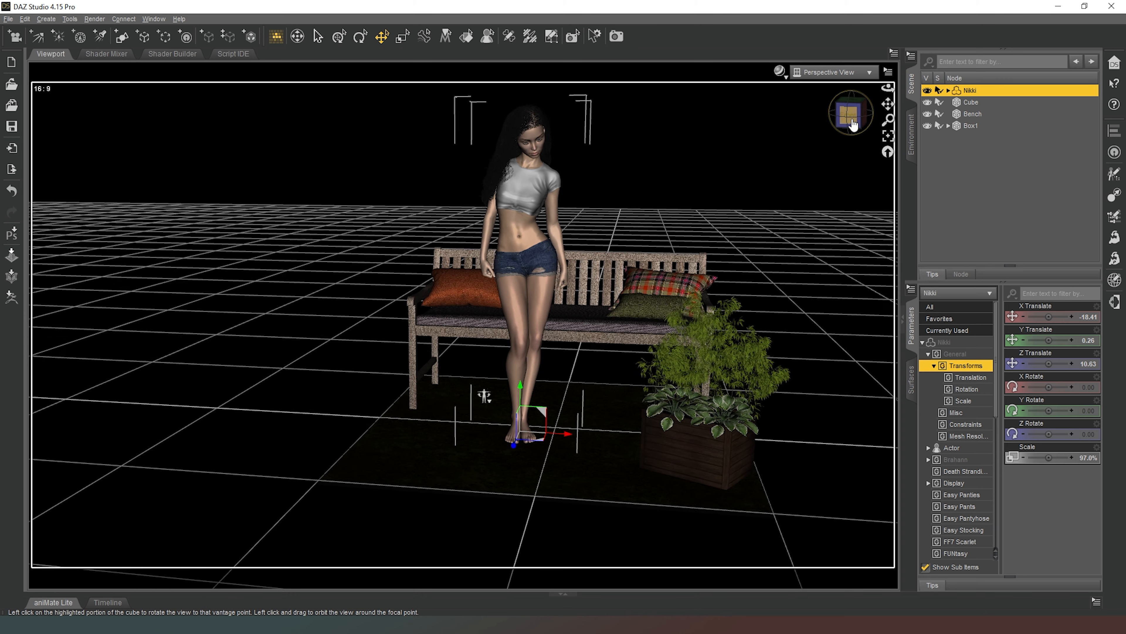
pyautogui.moveTo(852, 125); pyautogui.dragTo(847, 164)
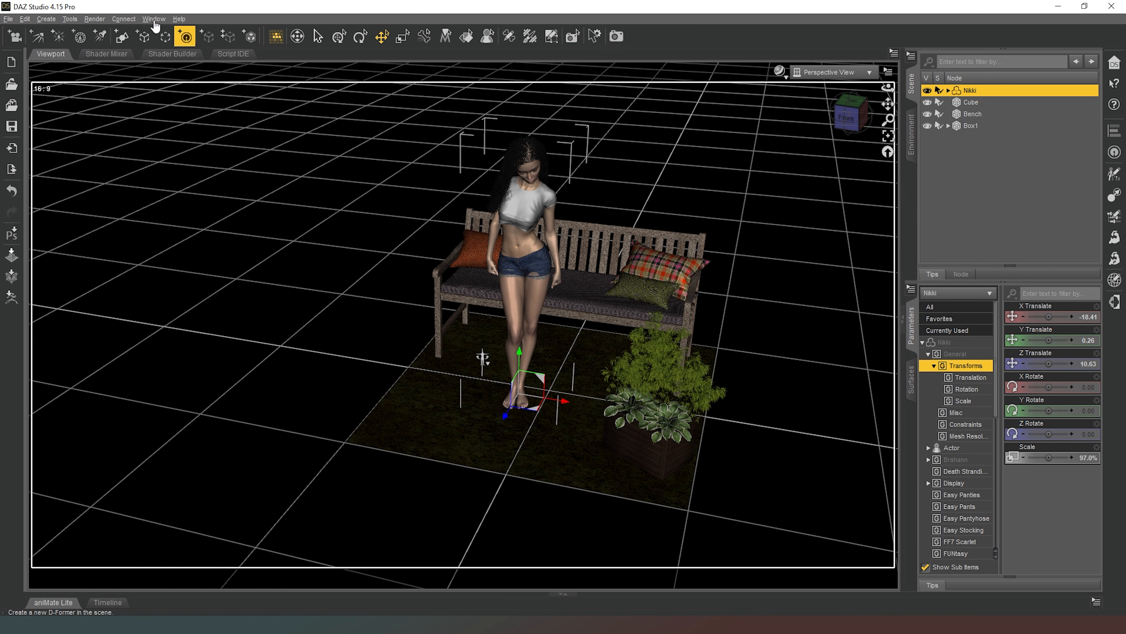
pyautogui.click(122, 37)
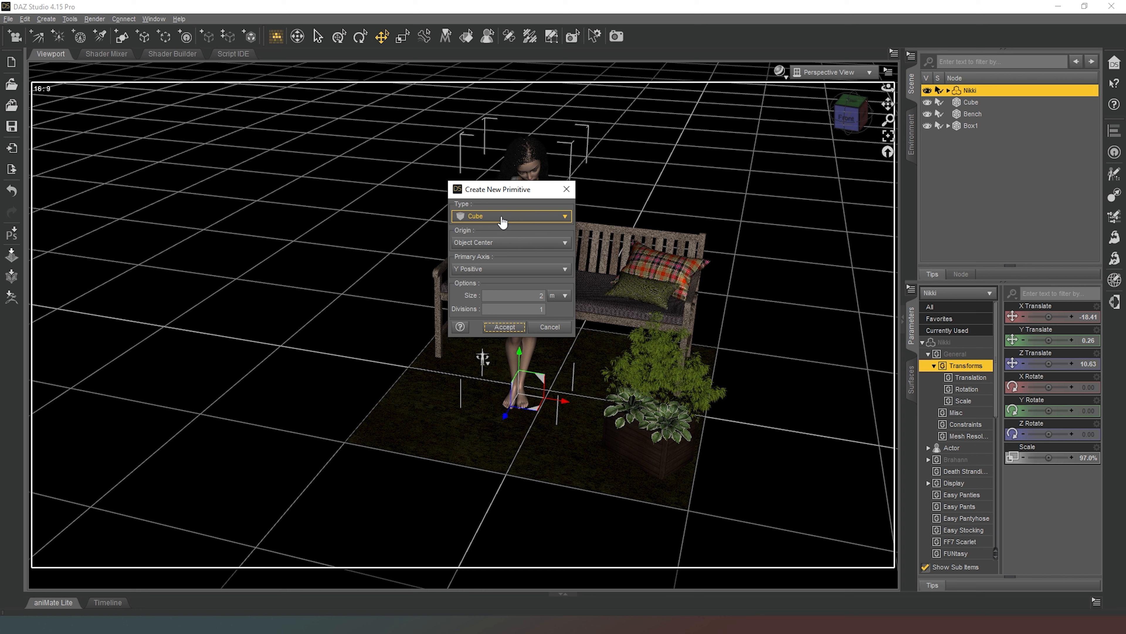
pyautogui.click(502, 218)
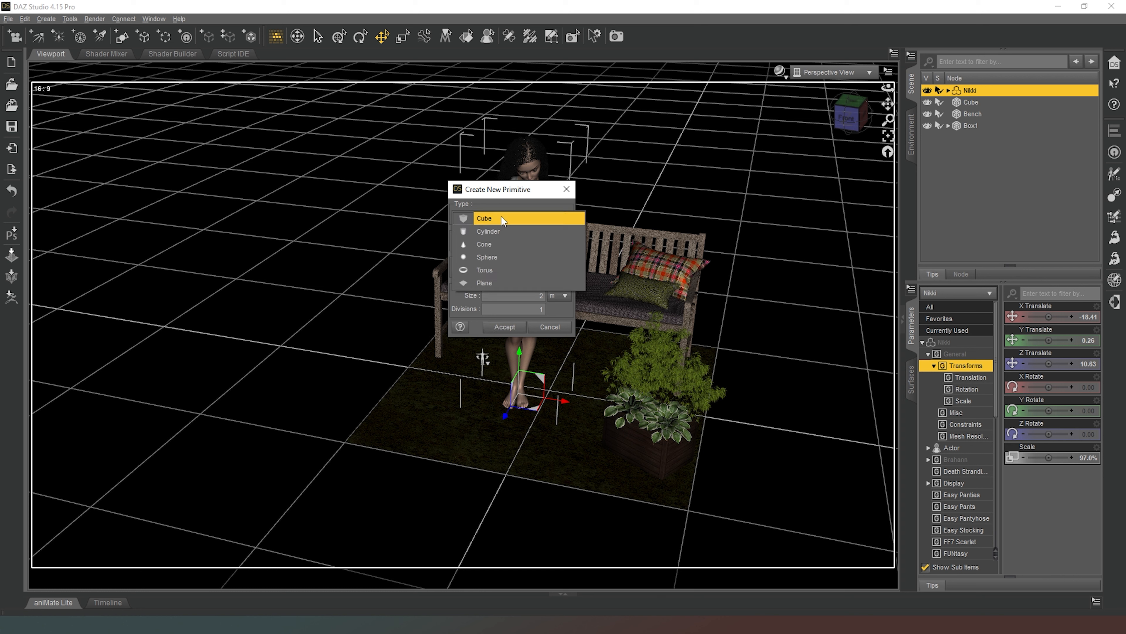
pyautogui.click(498, 285)
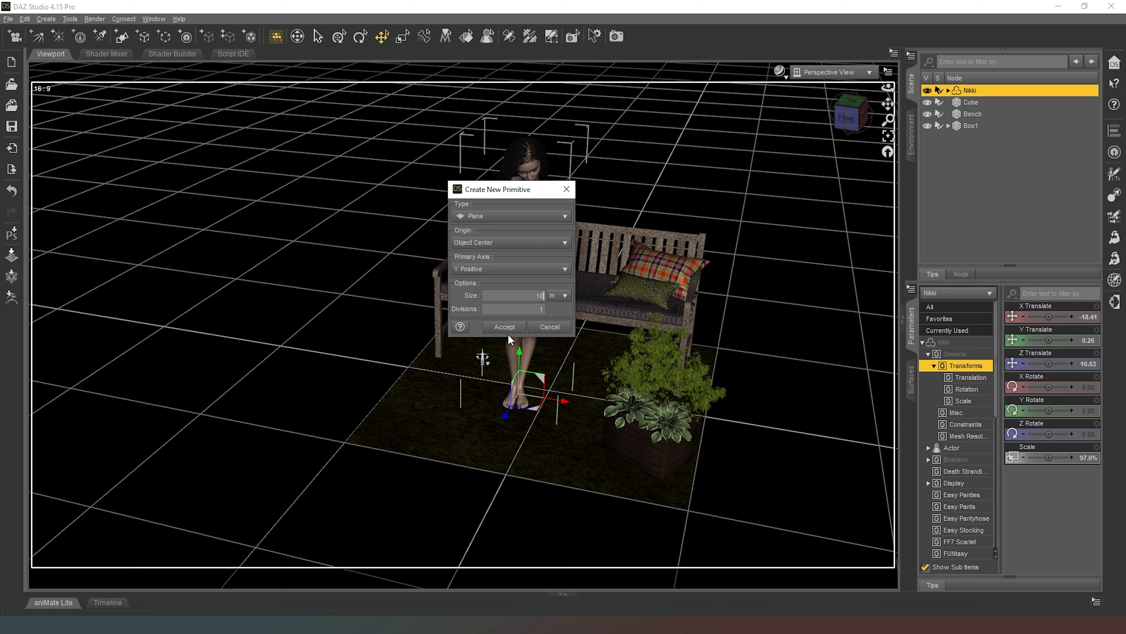
pyautogui.click(513, 327)
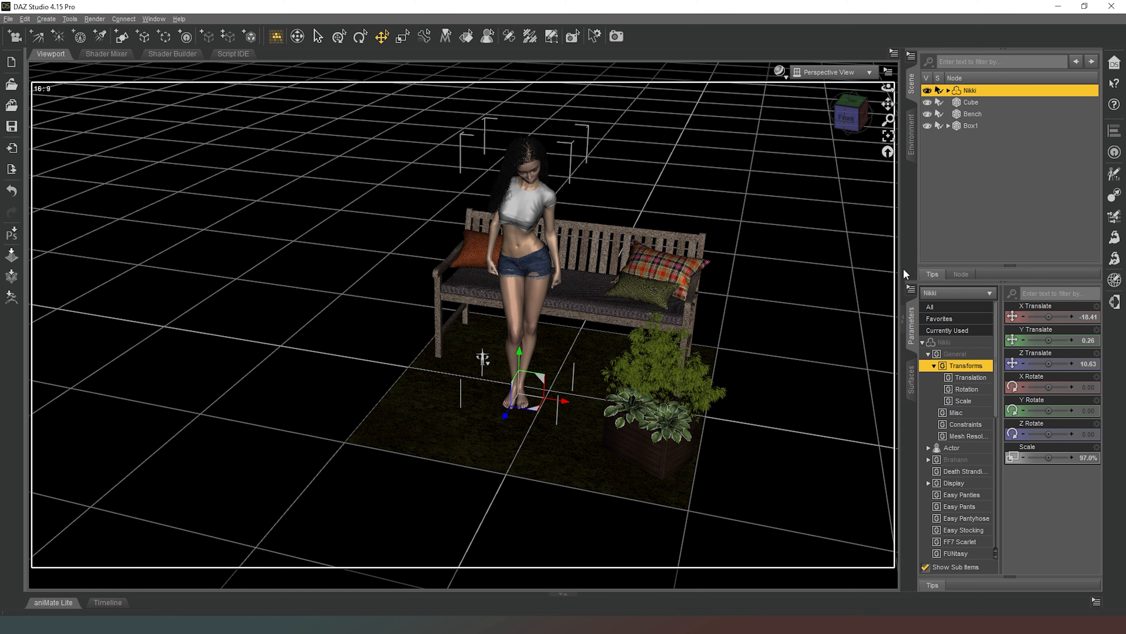
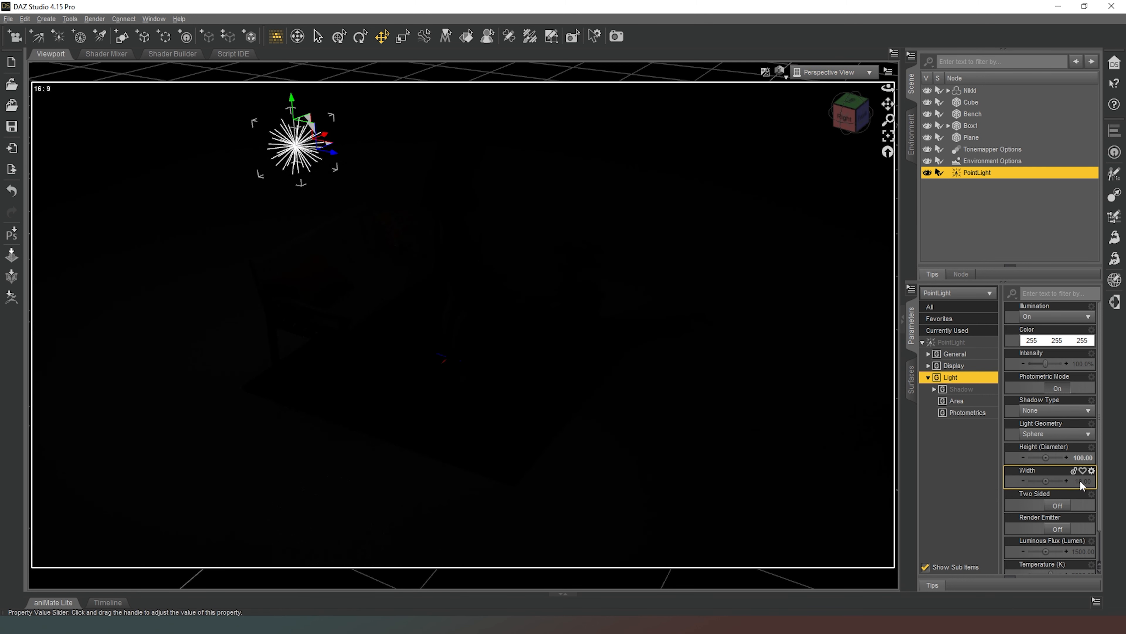
# - Try luminous flux values of 15000 and 150000 lumens on the PointLight
pyautogui.scroll(-2, 1063, 488)
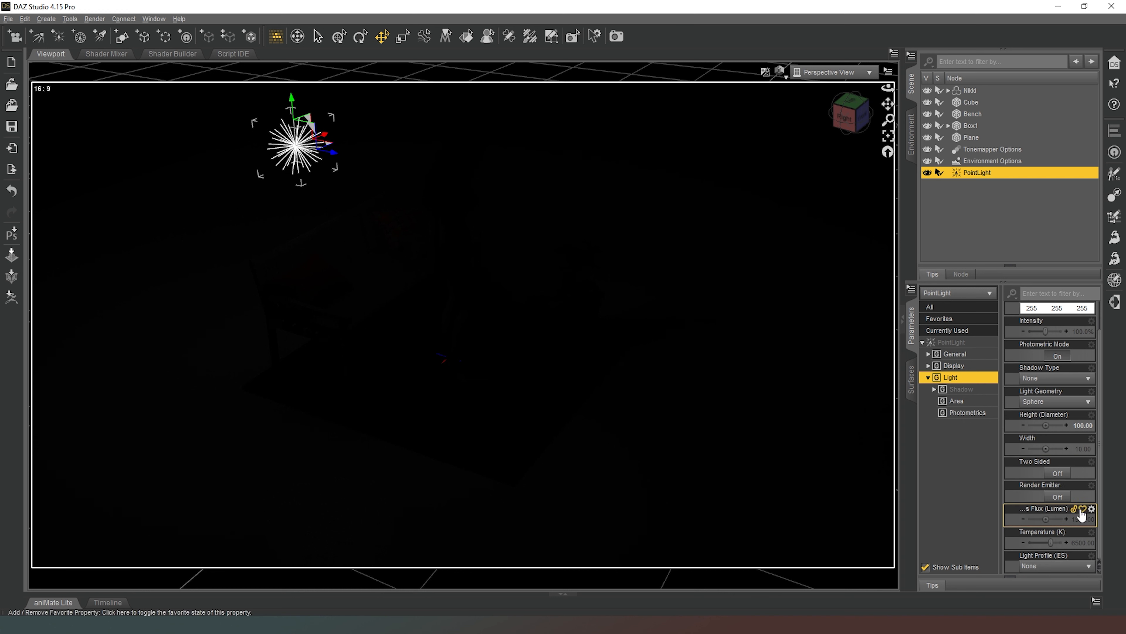
pyautogui.click(1078, 519)
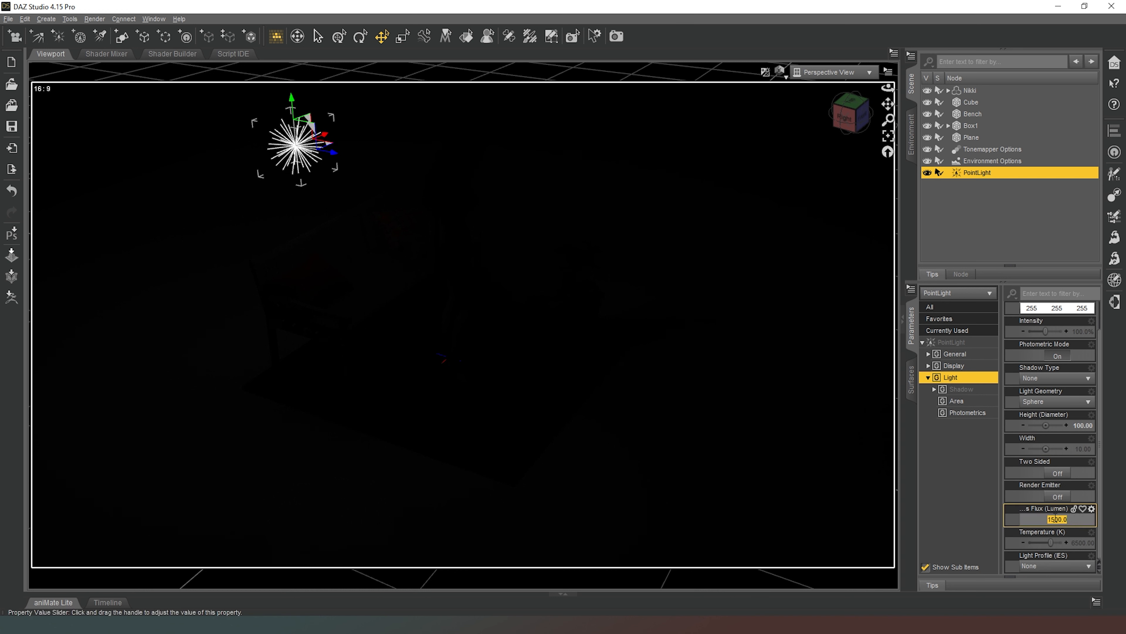
pyautogui.click(1056, 518)
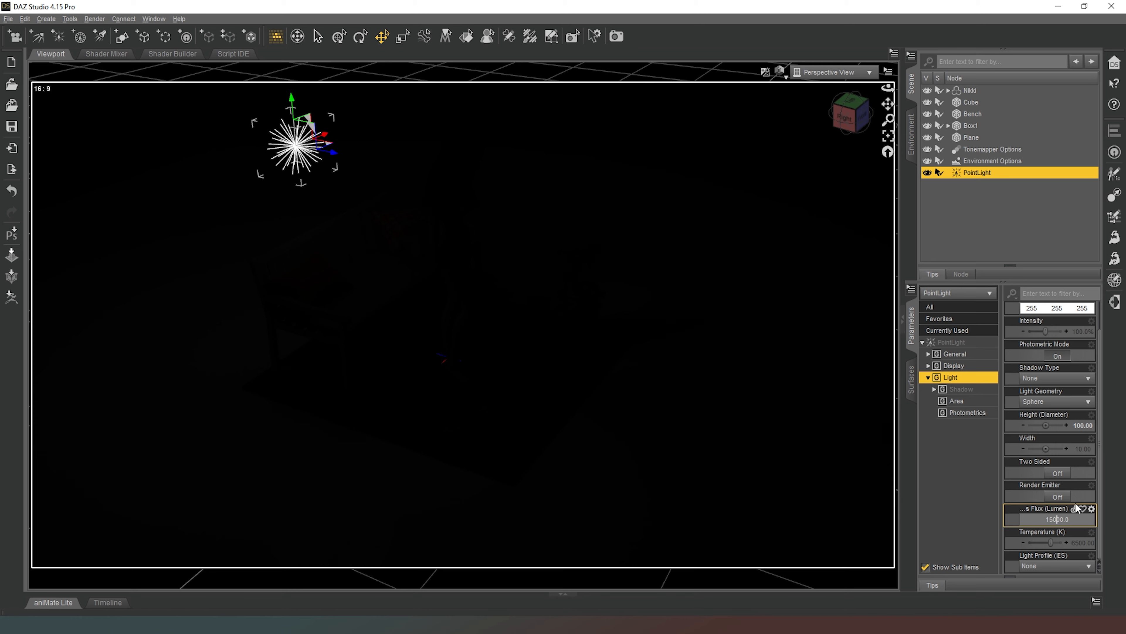
pyautogui.write('0')
pyautogui.press('Return')
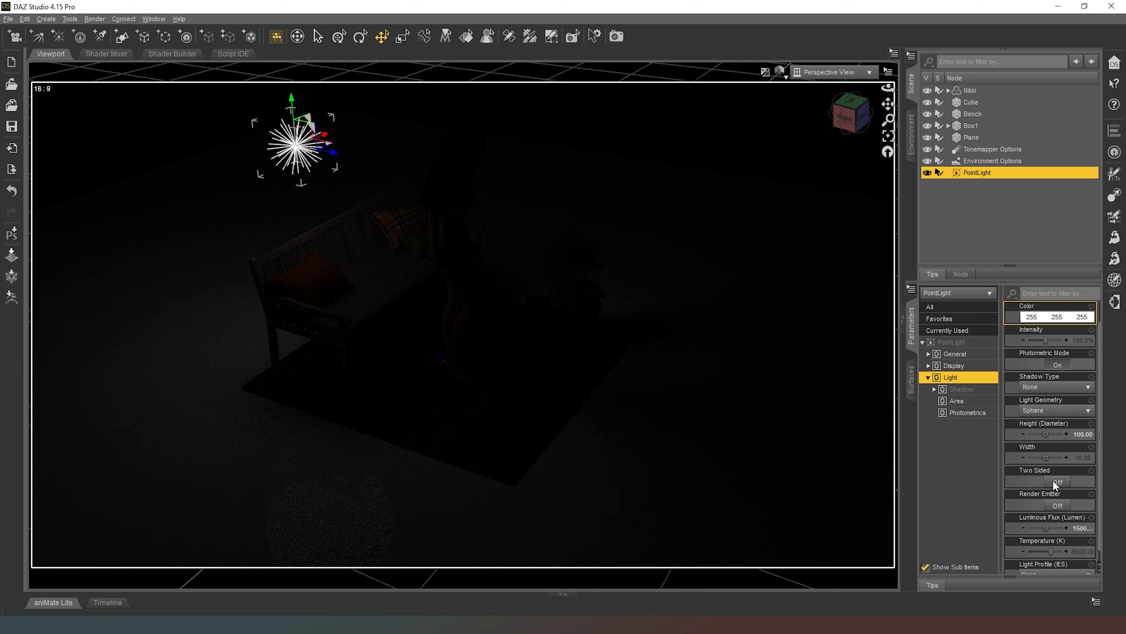
pyautogui.click(1087, 527)
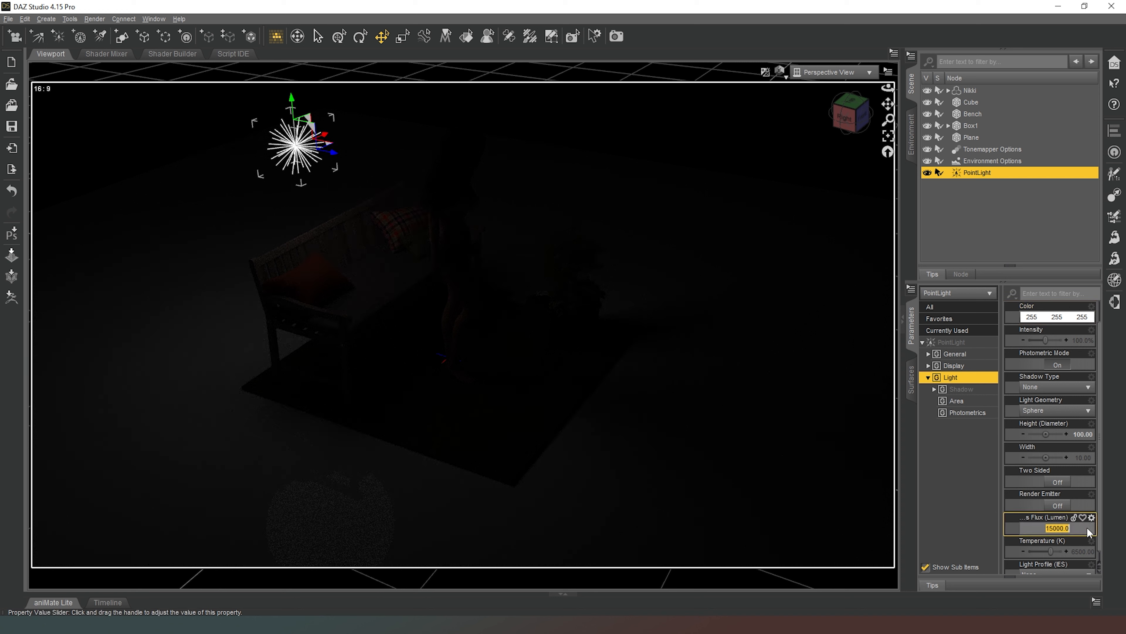
pyautogui.click(1072, 528)
pyautogui.write('0')
pyautogui.press('Return')
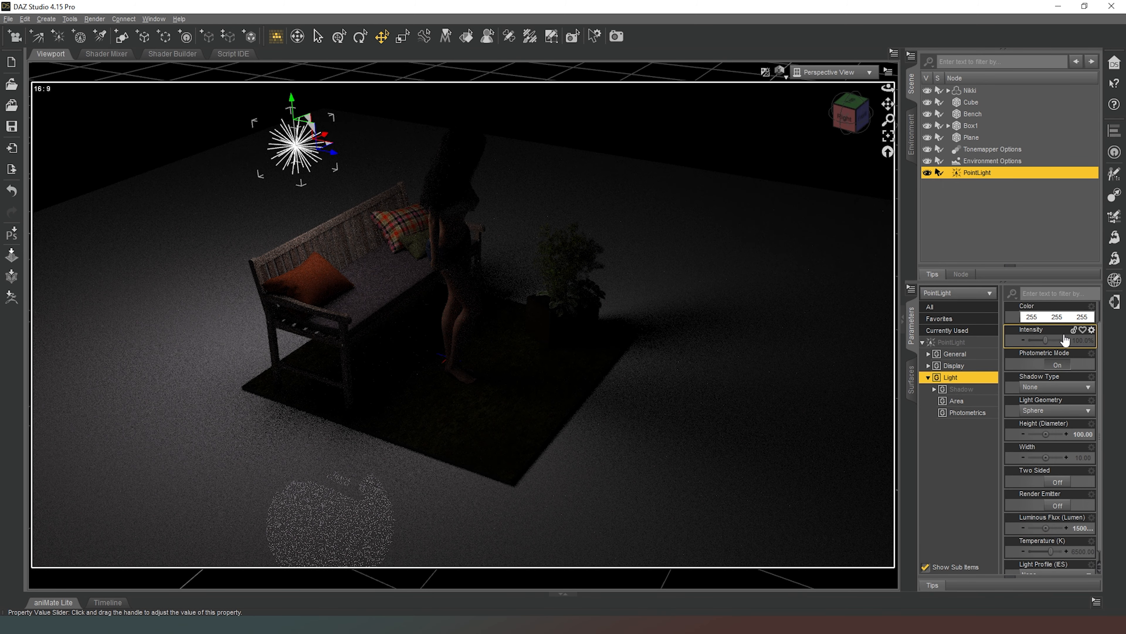
# - Set the PointLight's luminous flux to 400000 lumens
pyautogui.click(1080, 527)
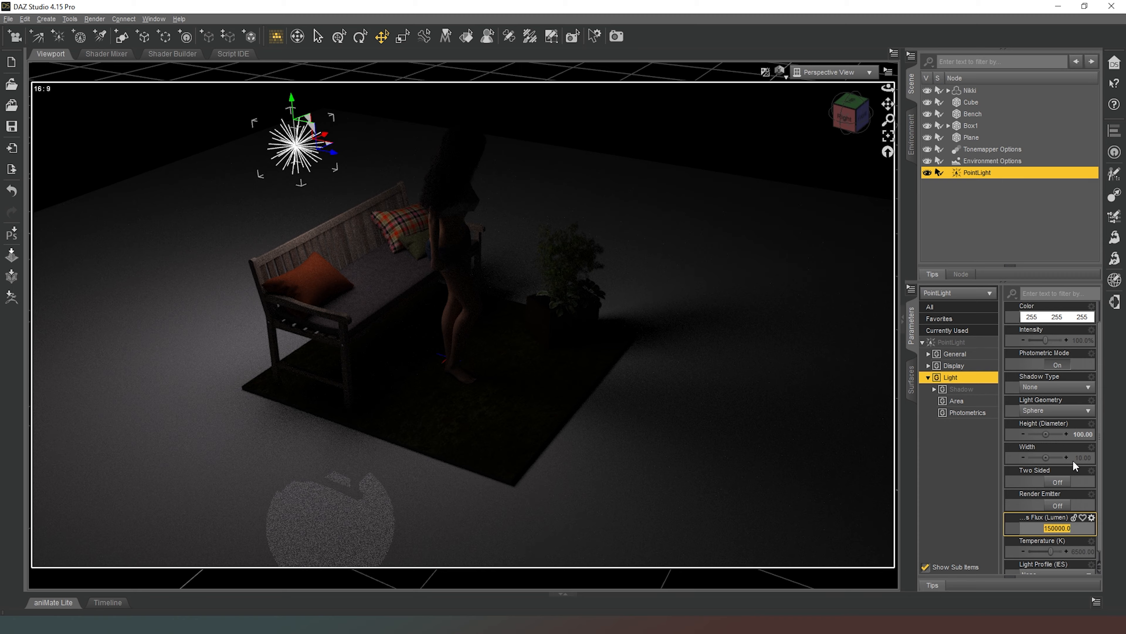
pyautogui.write('400000')
pyautogui.press('Return')
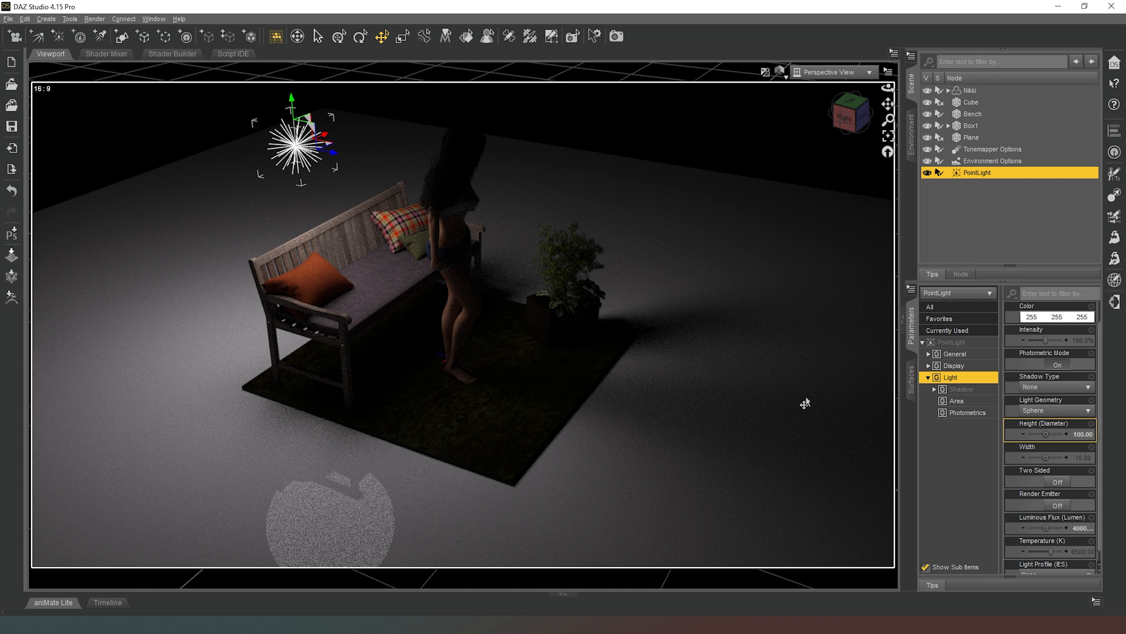
# - Set the Glossy Layered Weight of the Plane's Default surface to 0
pyautogui.click(967, 137)
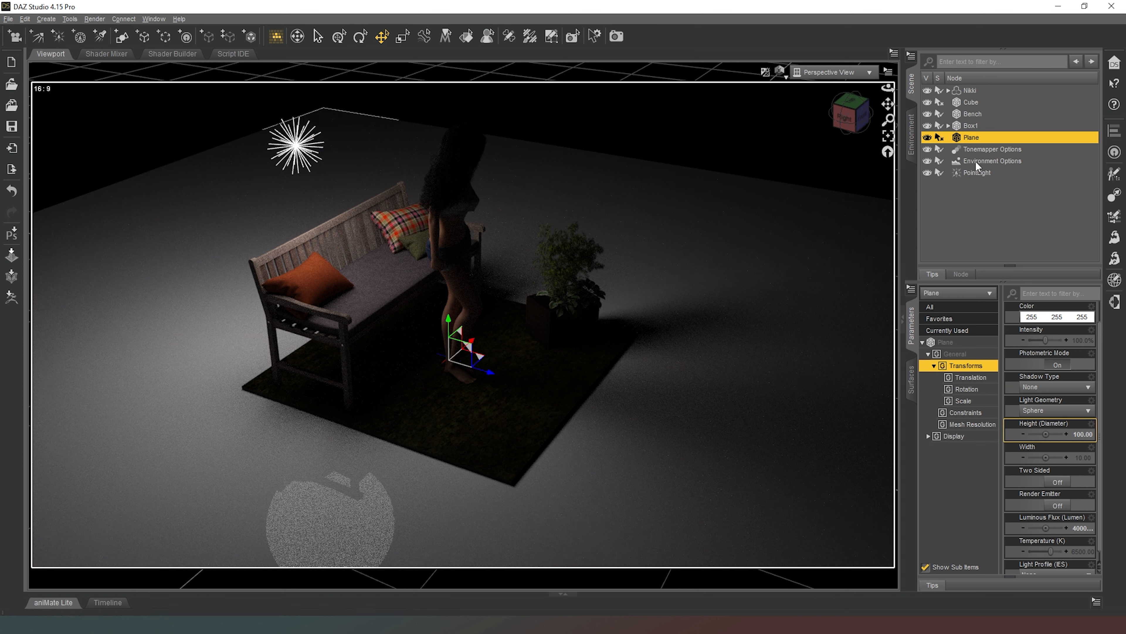
pyautogui.click(913, 386)
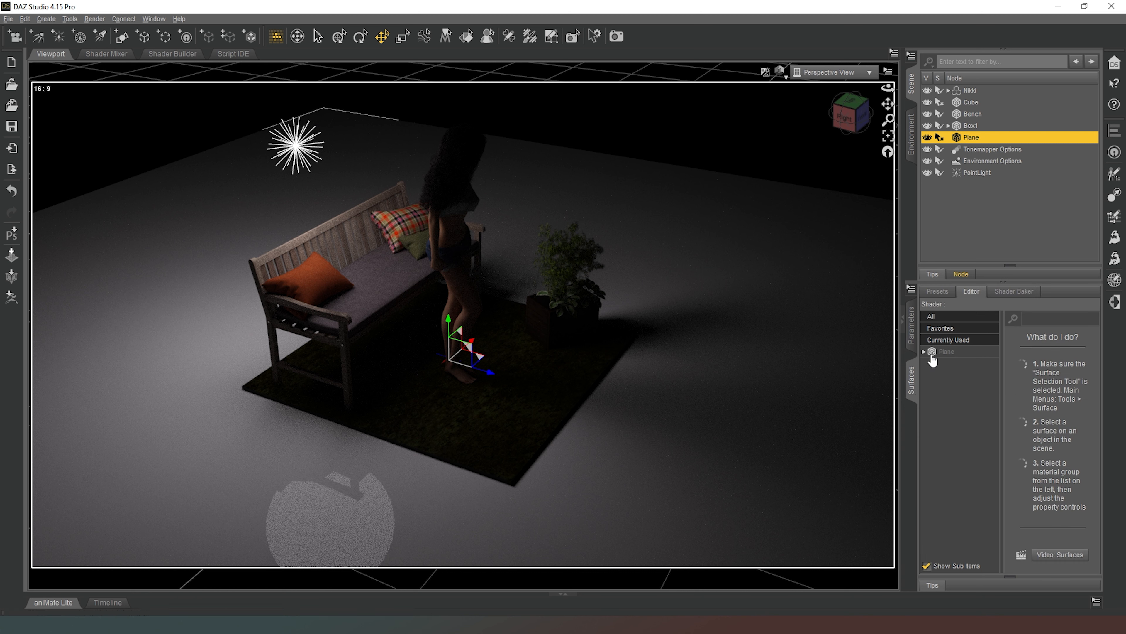
pyautogui.click(924, 352)
pyautogui.click(951, 363)
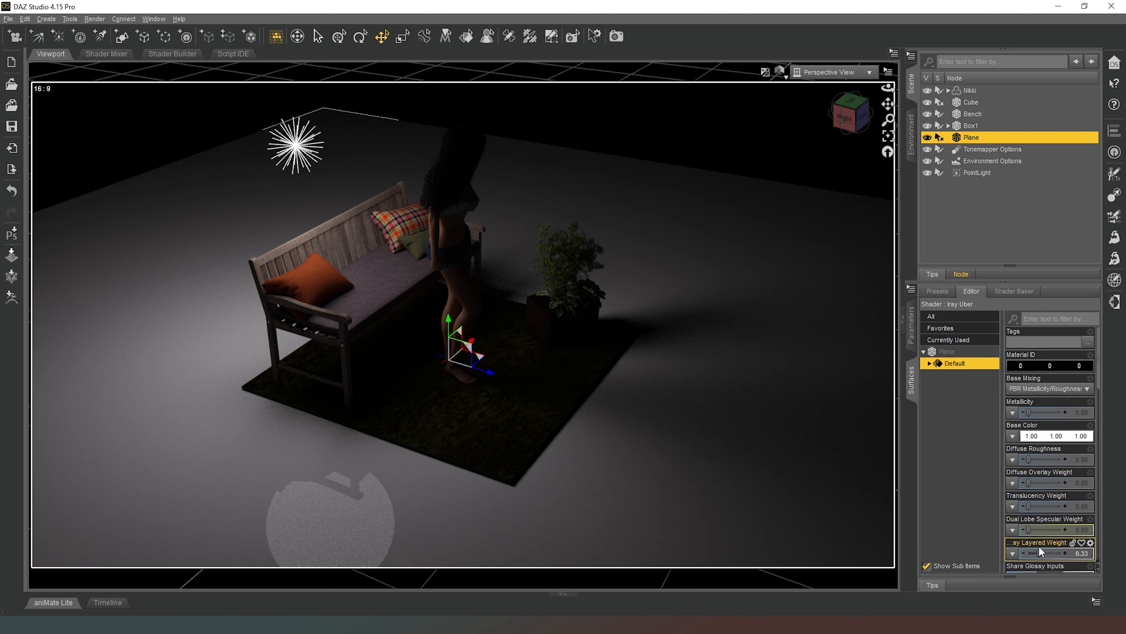
pyautogui.click(1082, 553)
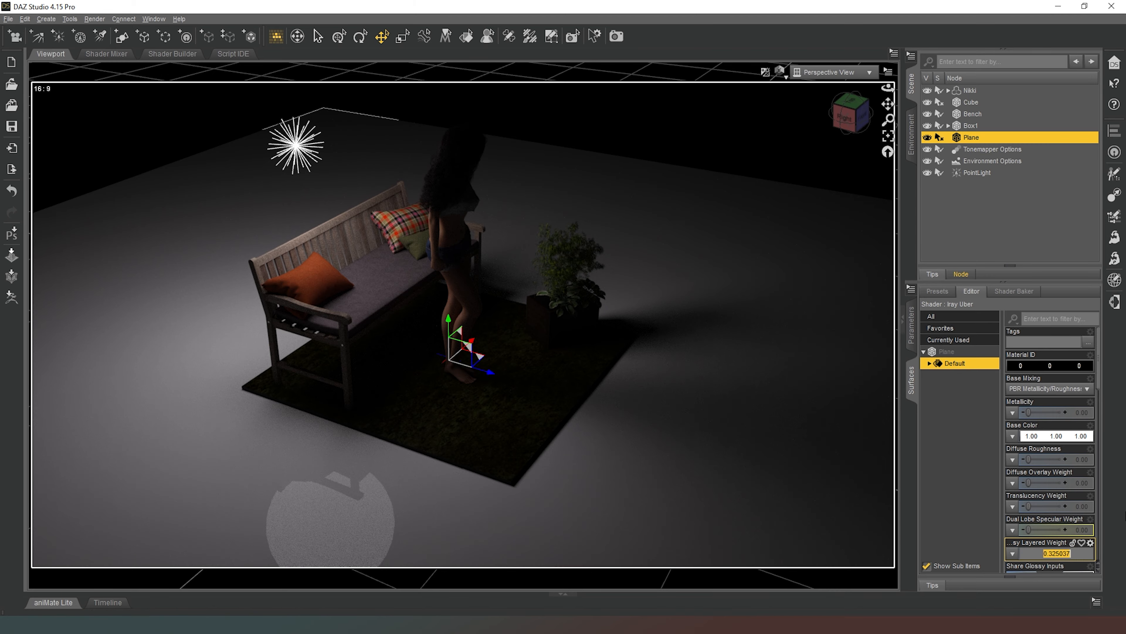
pyautogui.write('0')
pyautogui.press('Return')
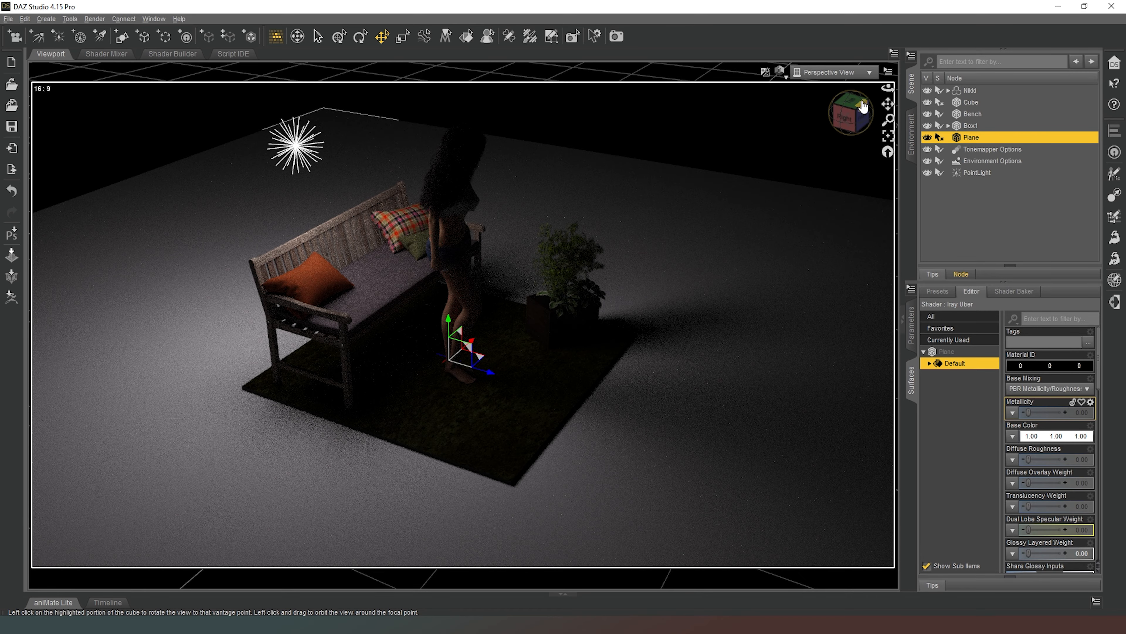
# - Raise the PointLight above the scene by setting its Y Translate to 300
pyautogui.moveTo(856, 110); pyautogui.dragTo(741, 128)
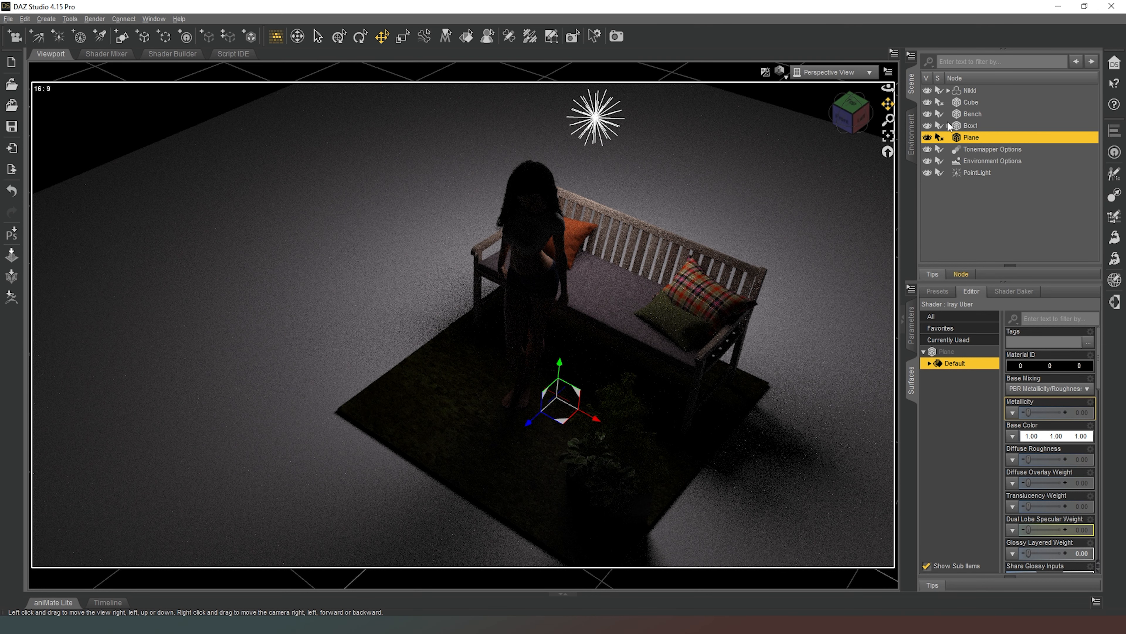
pyautogui.click(979, 172)
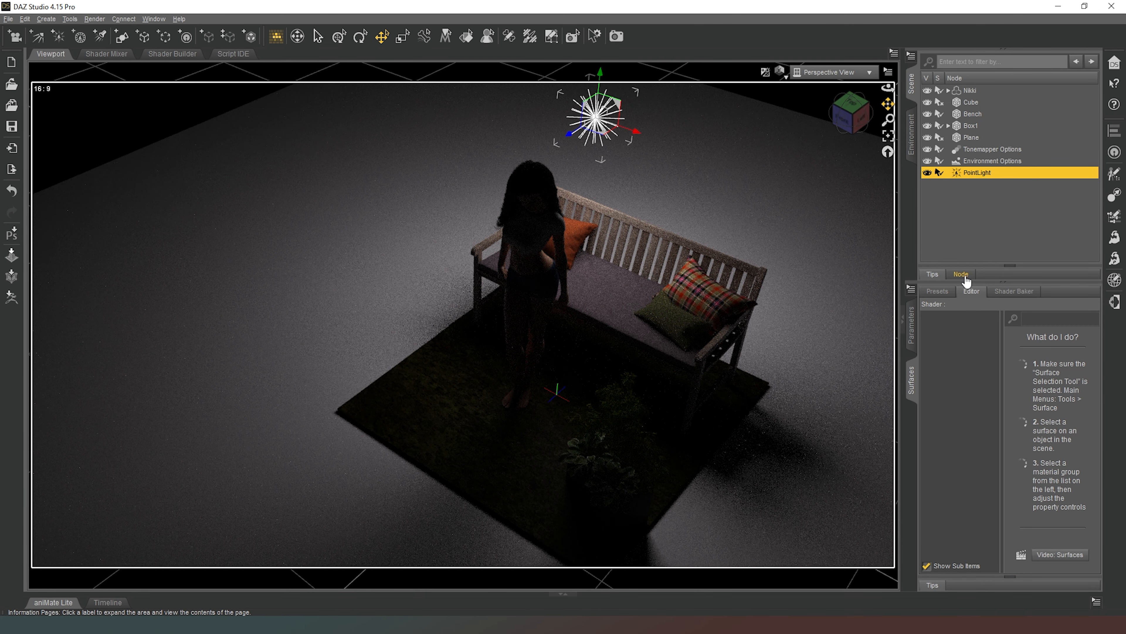
pyautogui.click(913, 326)
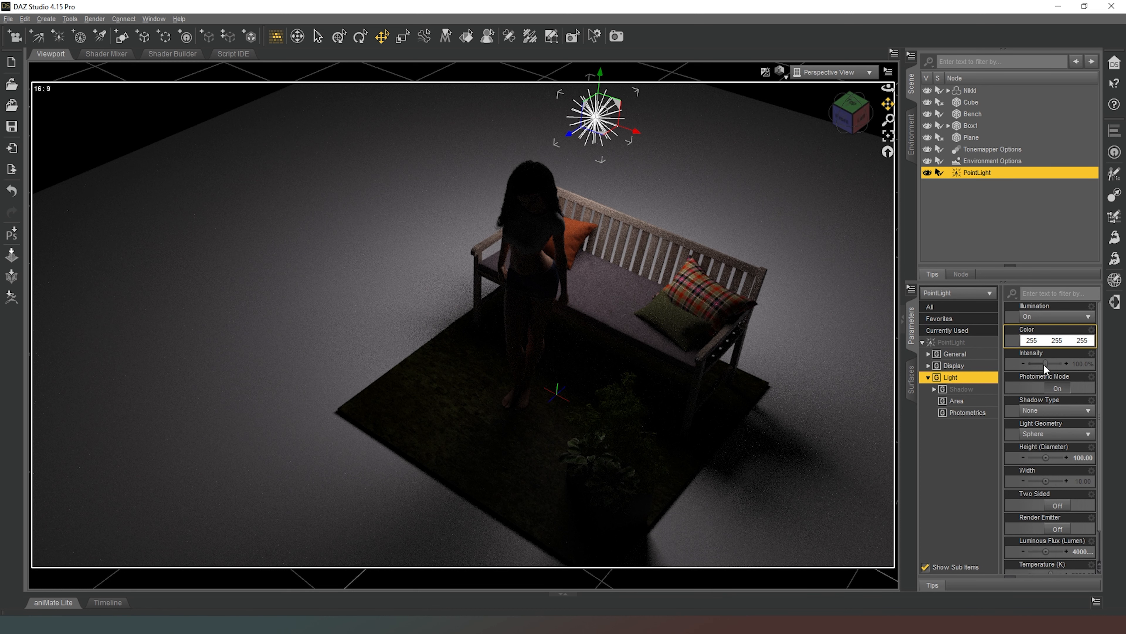
pyautogui.click(963, 342)
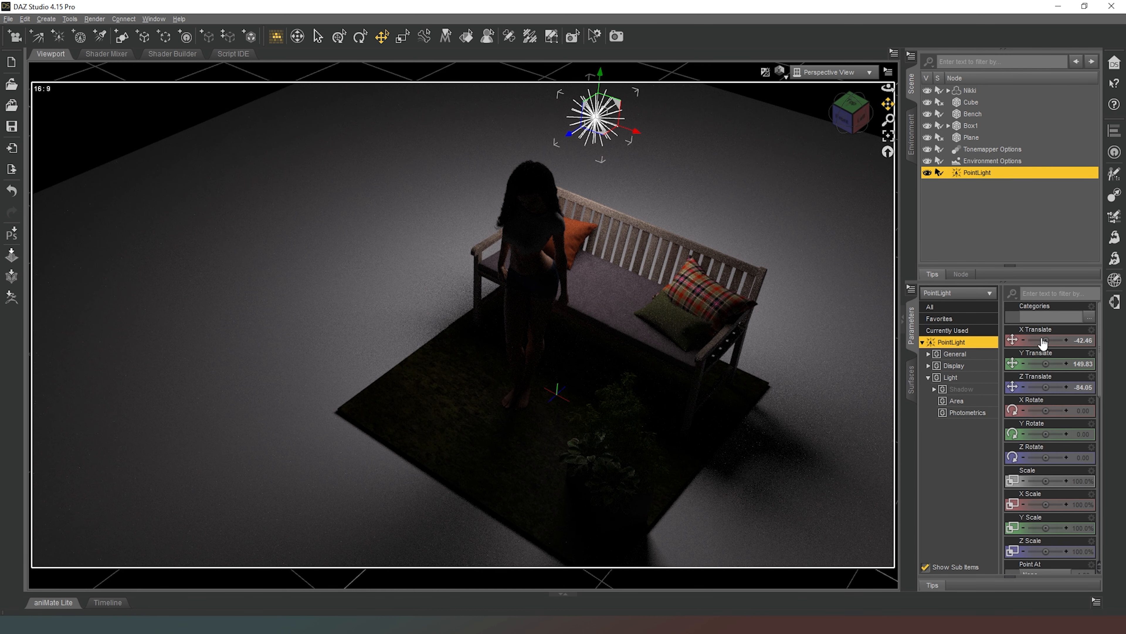
pyautogui.click(1082, 363)
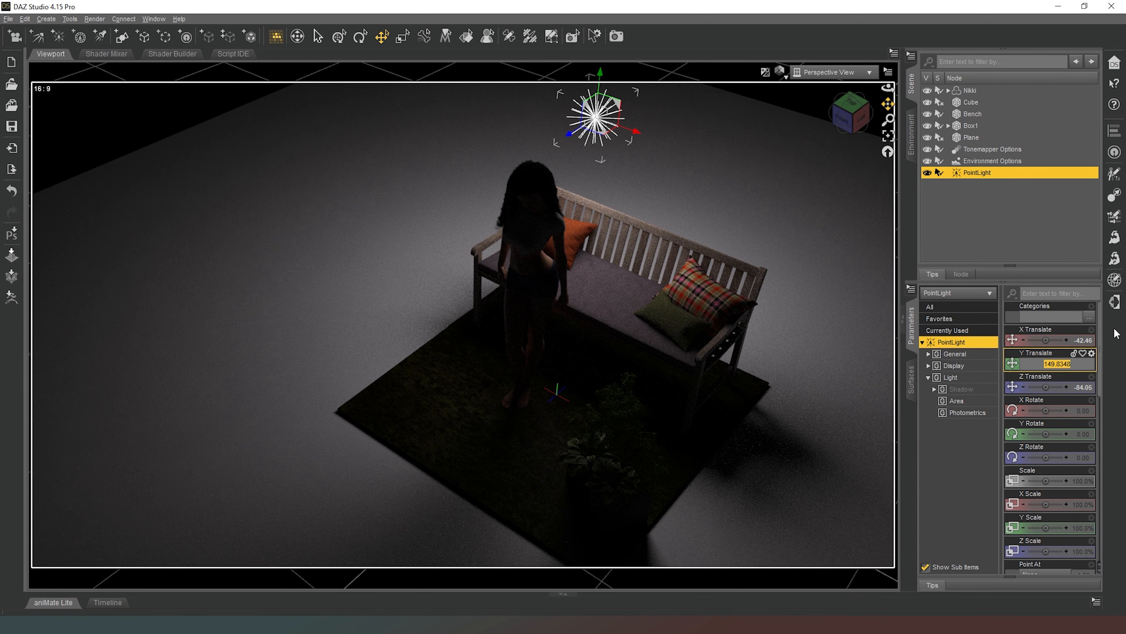
pyautogui.write('300')
pyautogui.press('Return')
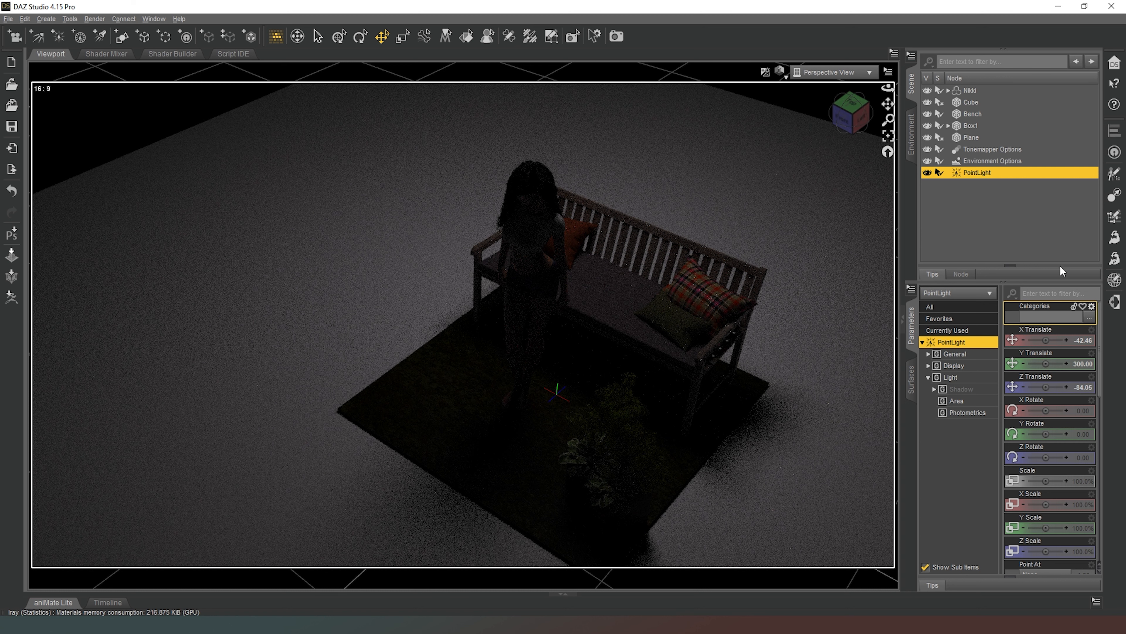
# - Try luminous flux values of 550000 and 700000 lumens on the PointLight
pyautogui.click(959, 379)
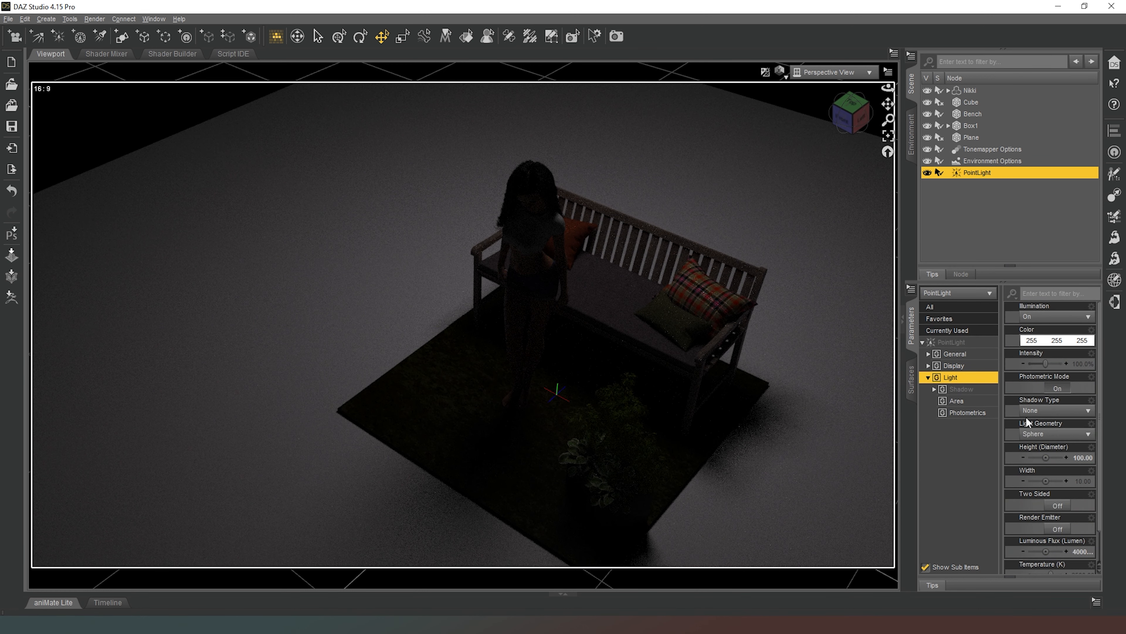
pyautogui.click(1083, 550)
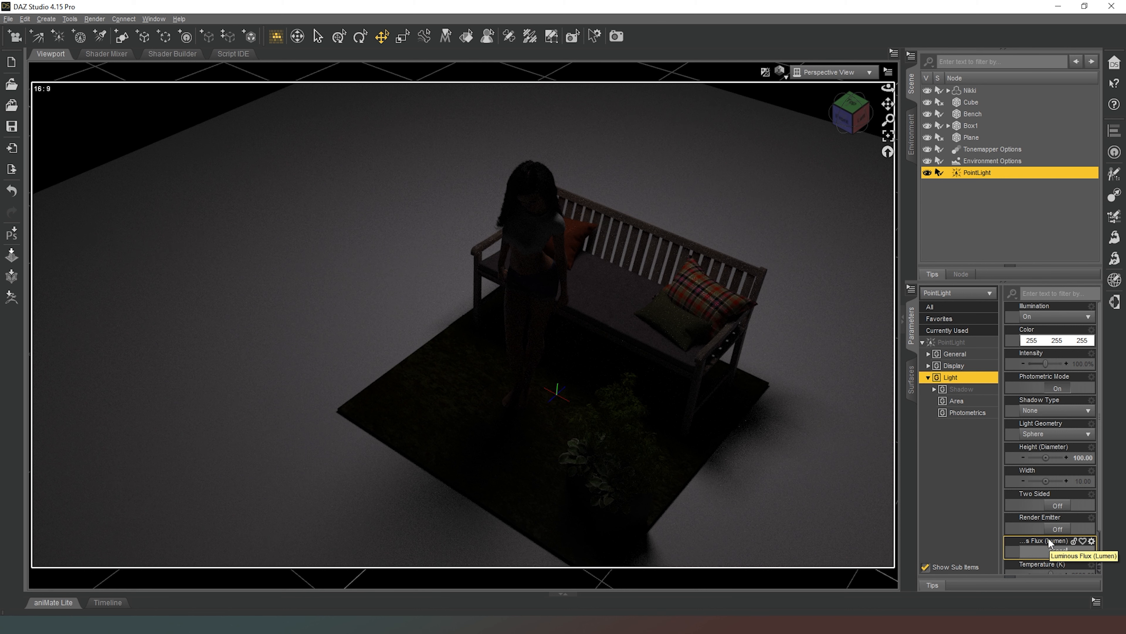
pyautogui.write('5500')
pyautogui.press('Return')
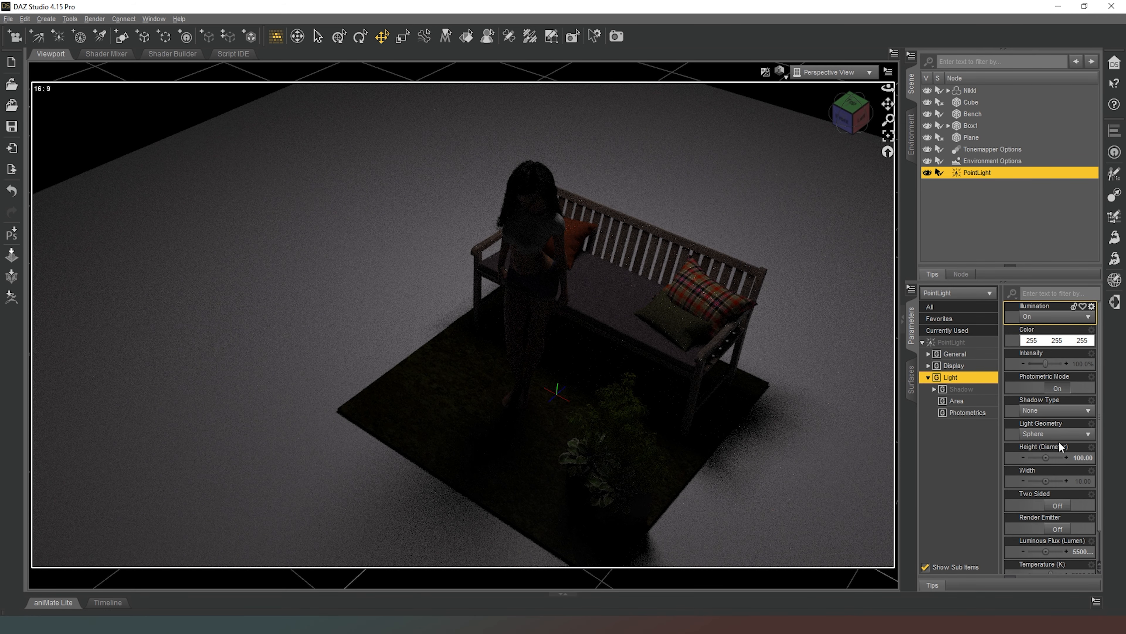
pyautogui.click(1080, 551)
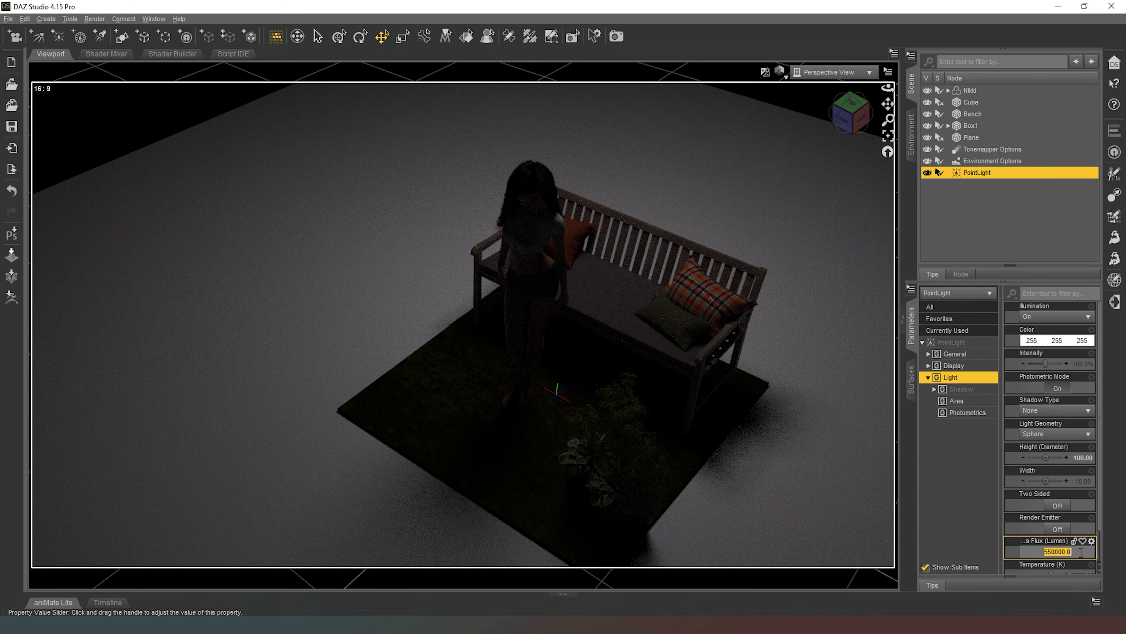
pyautogui.write('7')
pyautogui.press('Return')
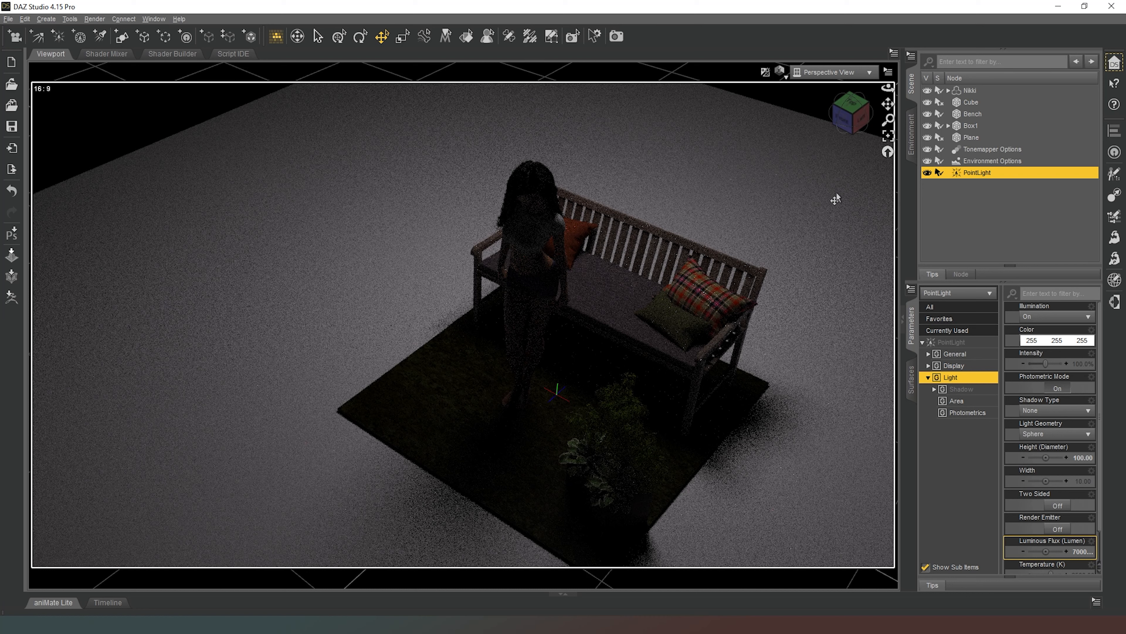
# - Set the PointLight's luminous flux to 1000000 lumens
pyautogui.click(1080, 550)
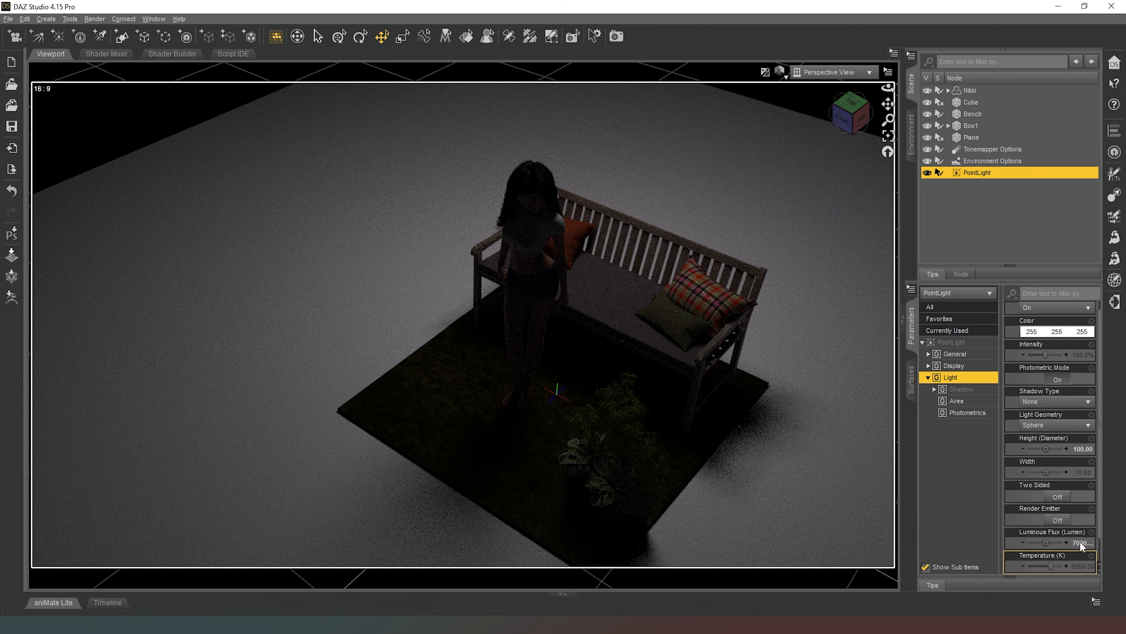
pyautogui.write('4')
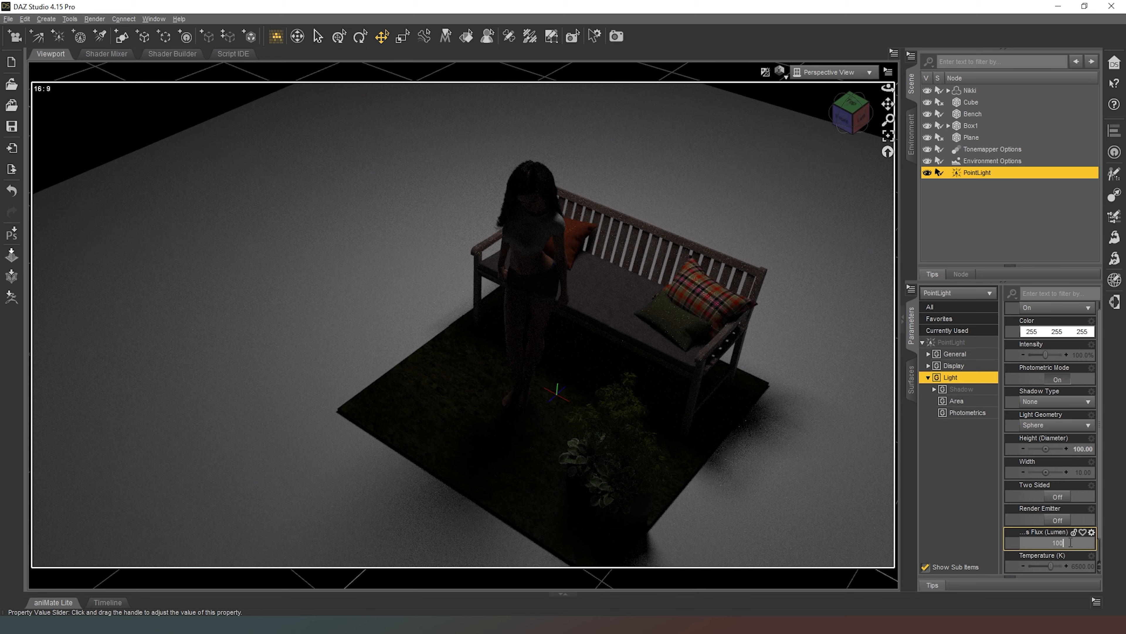
pyautogui.write('000000')
pyautogui.press('Return')
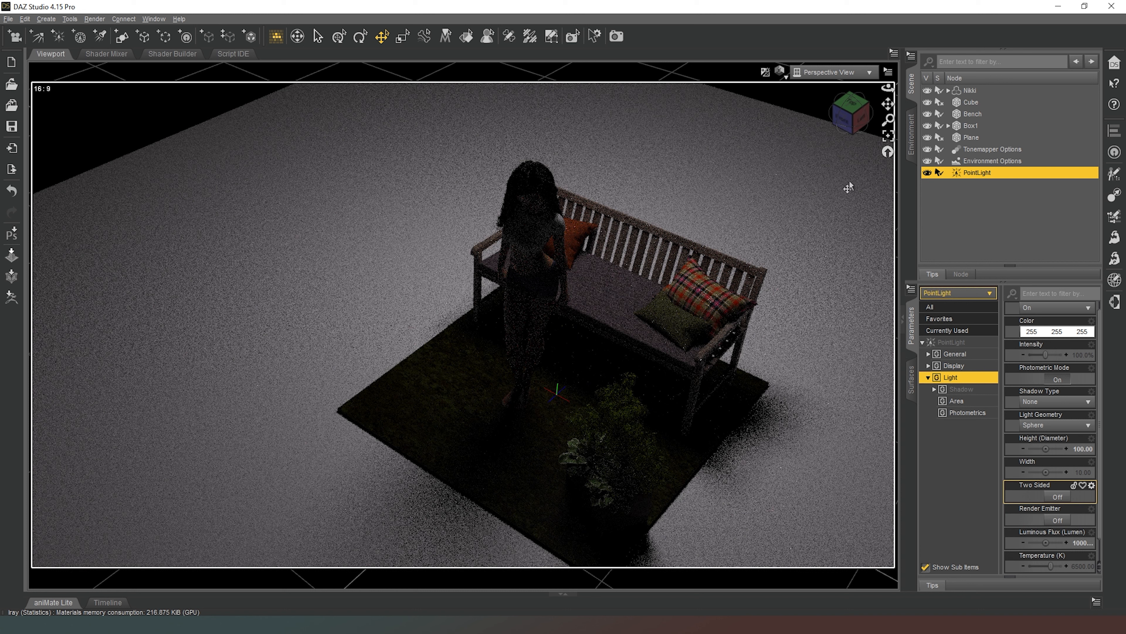
# - Duplicate the PointLight node
pyautogui.click(853, 128)
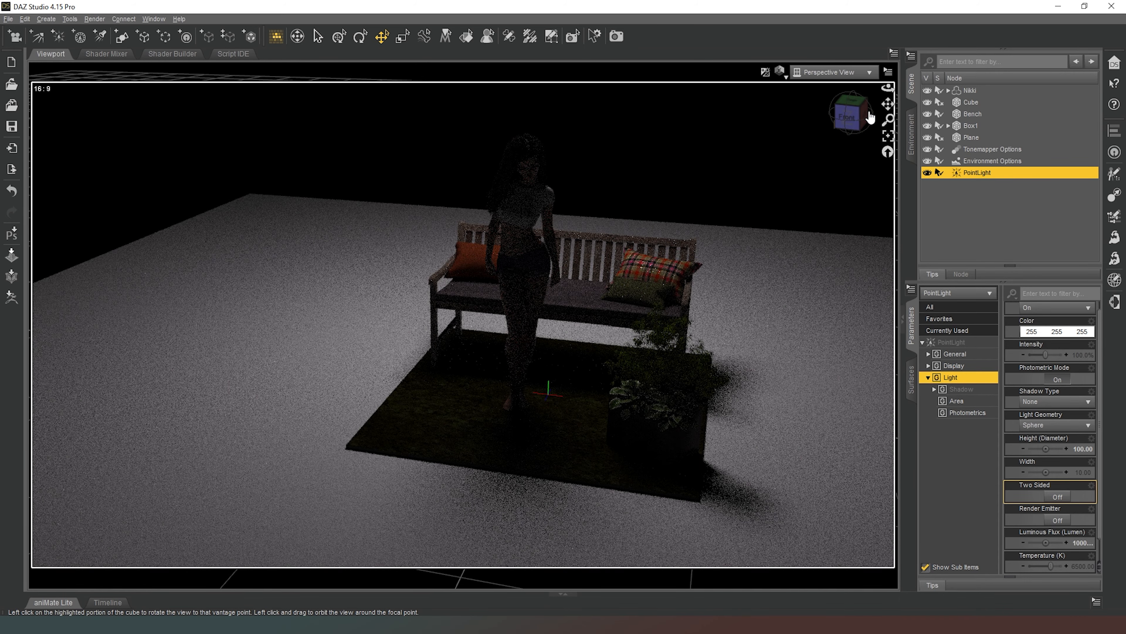
pyautogui.click(848, 118)
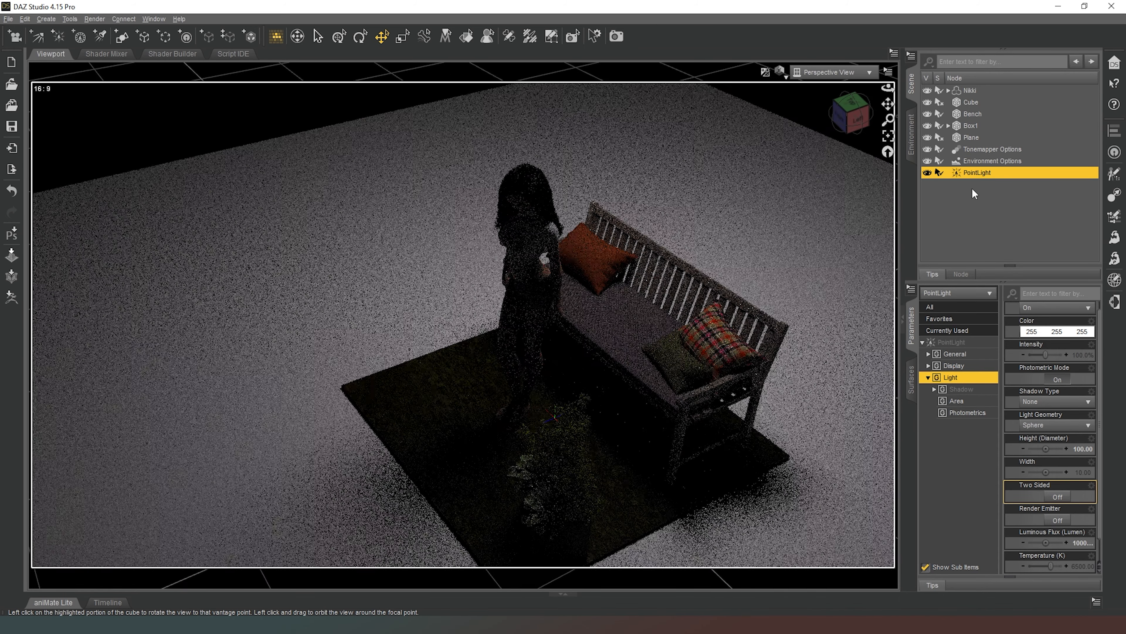
pyautogui.rightClick(992, 176)
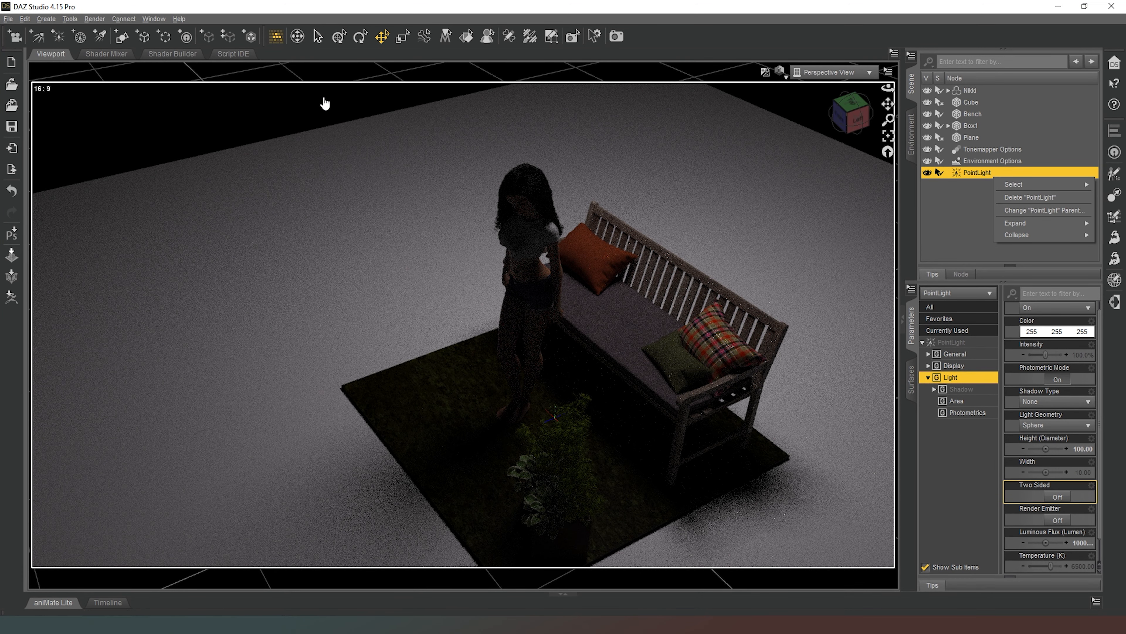
pyautogui.click(26, 21)
pyautogui.click(28, 19)
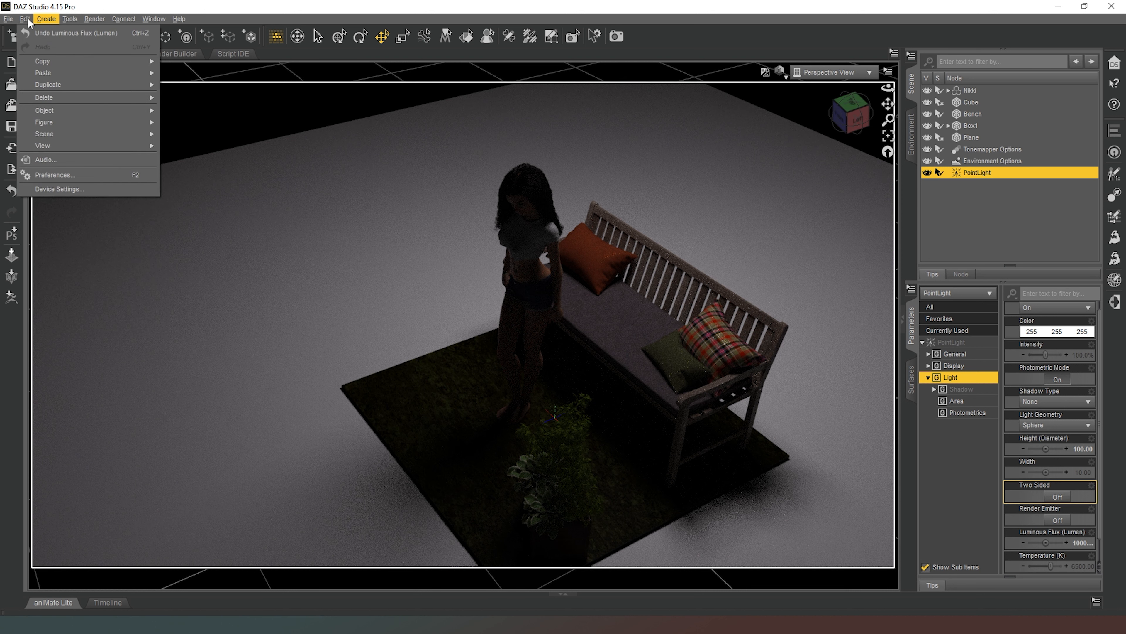
pyautogui.moveTo(83, 85)
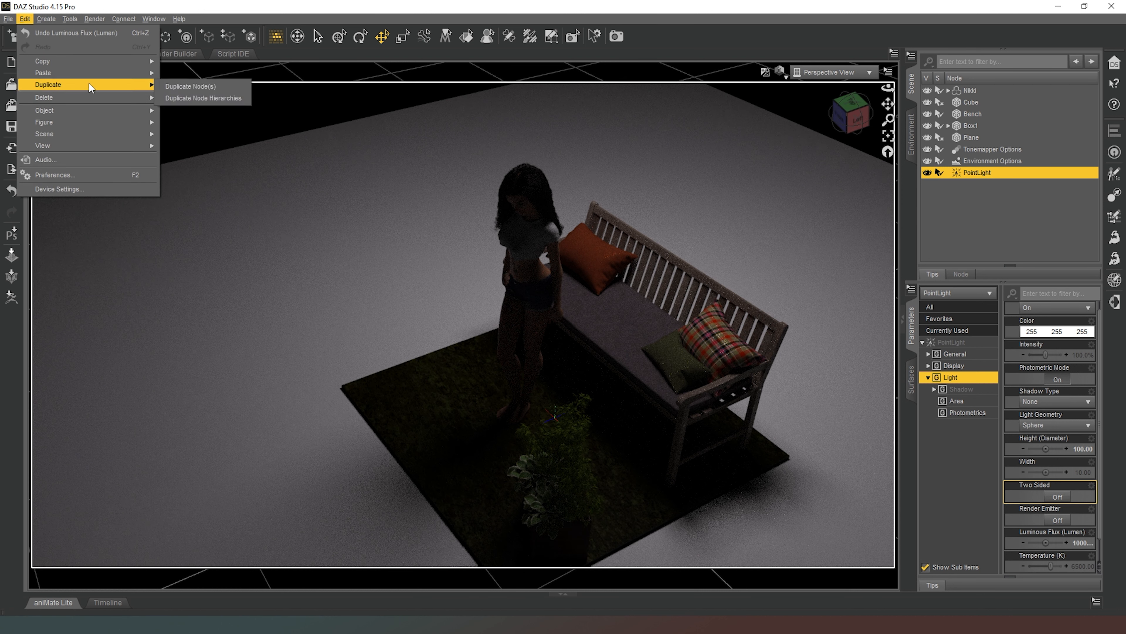
pyautogui.click(178, 88)
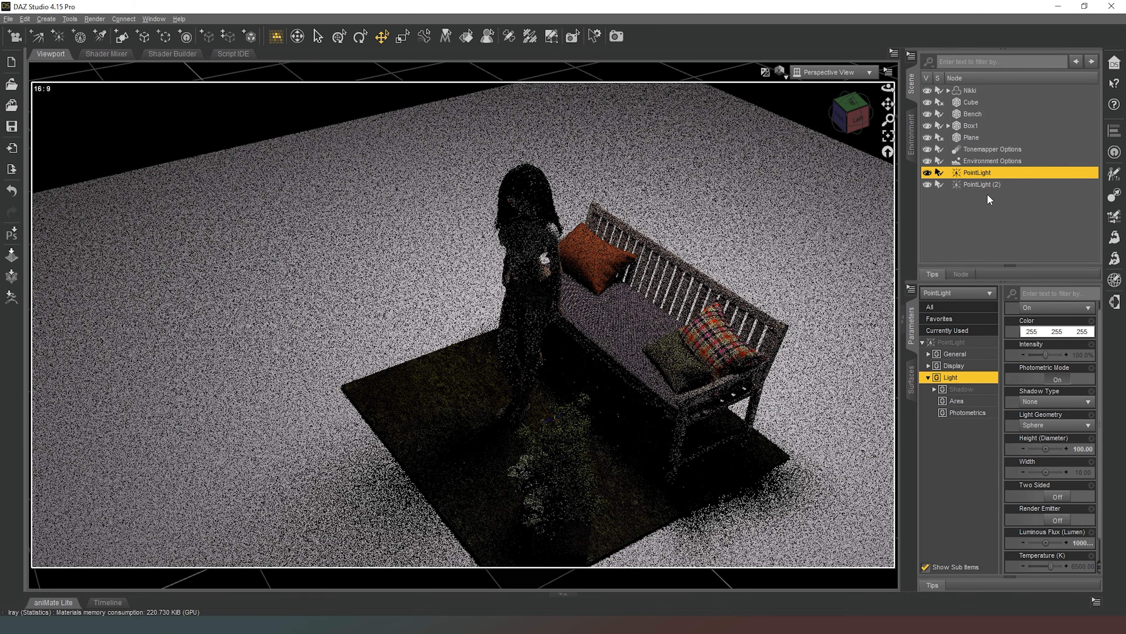
# - Set the duplicated PointLight's Y Translate to 150 and move it in front of the figure, to about X -114 and Z 133
pyautogui.click(996, 185)
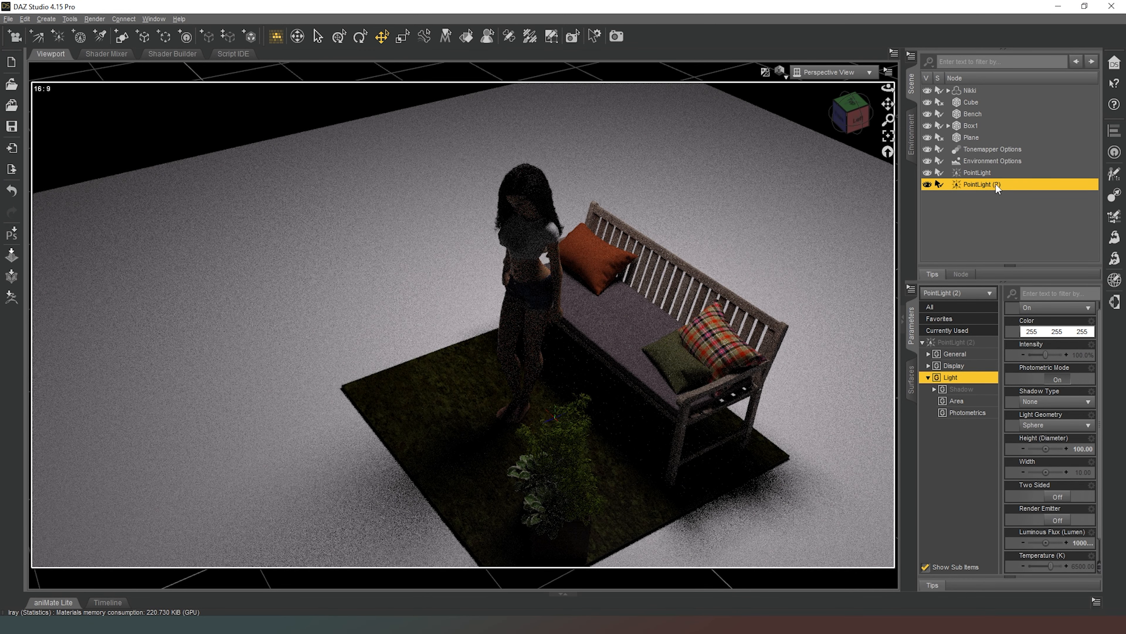
pyautogui.click(966, 344)
pyautogui.click(1083, 354)
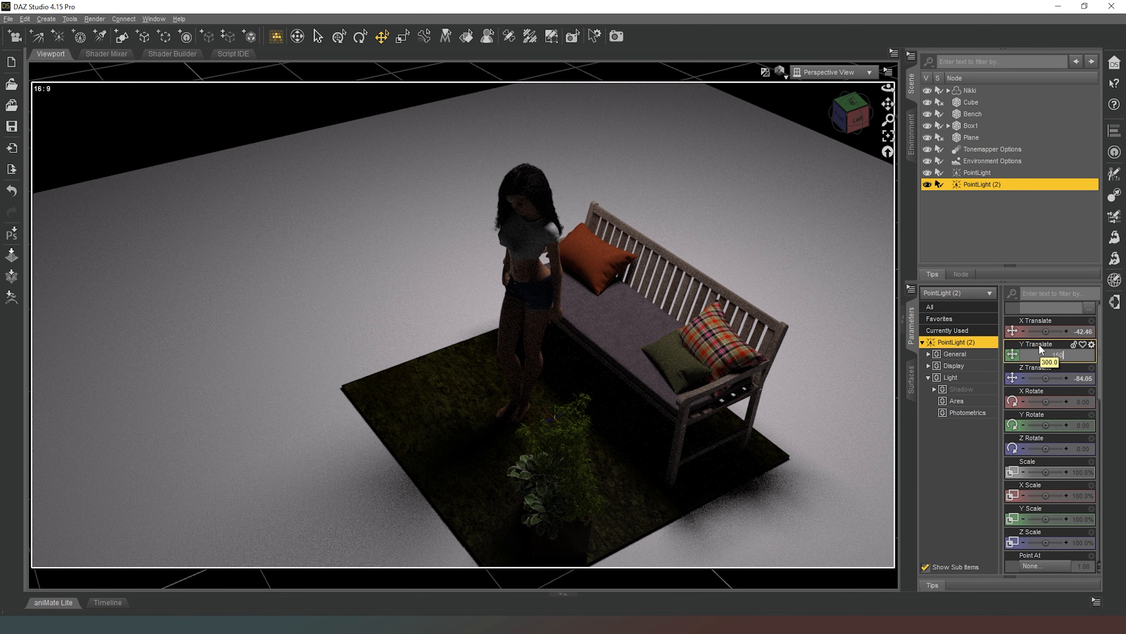
pyautogui.write('150')
pyautogui.press('Return')
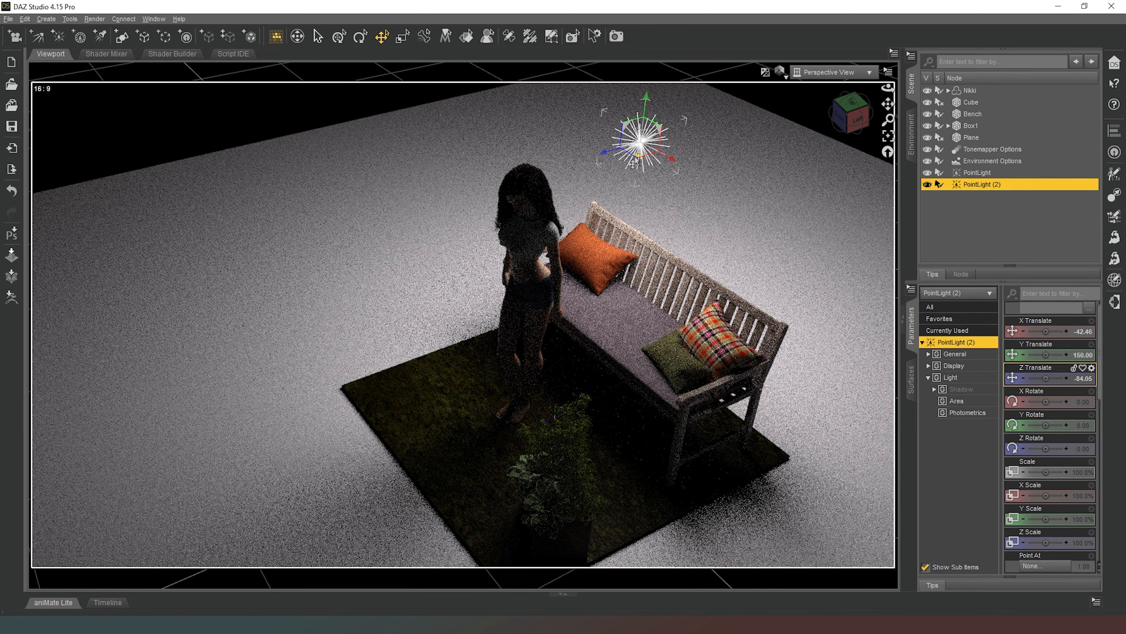
pyautogui.moveTo(636, 159); pyautogui.dragTo(291, 221)
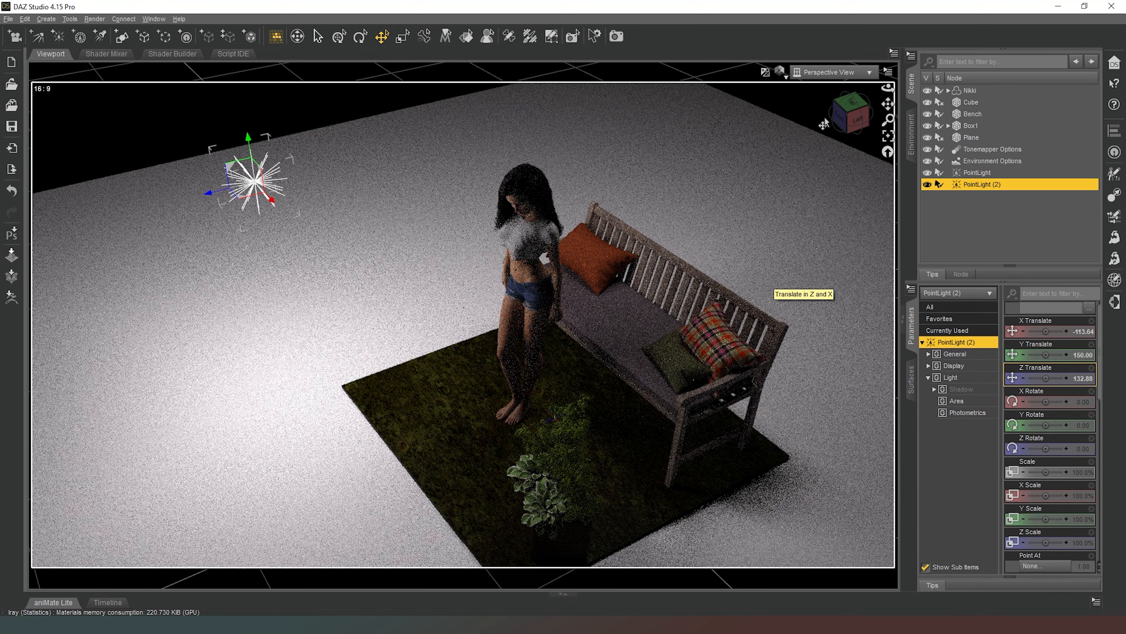
pyautogui.click(841, 119)
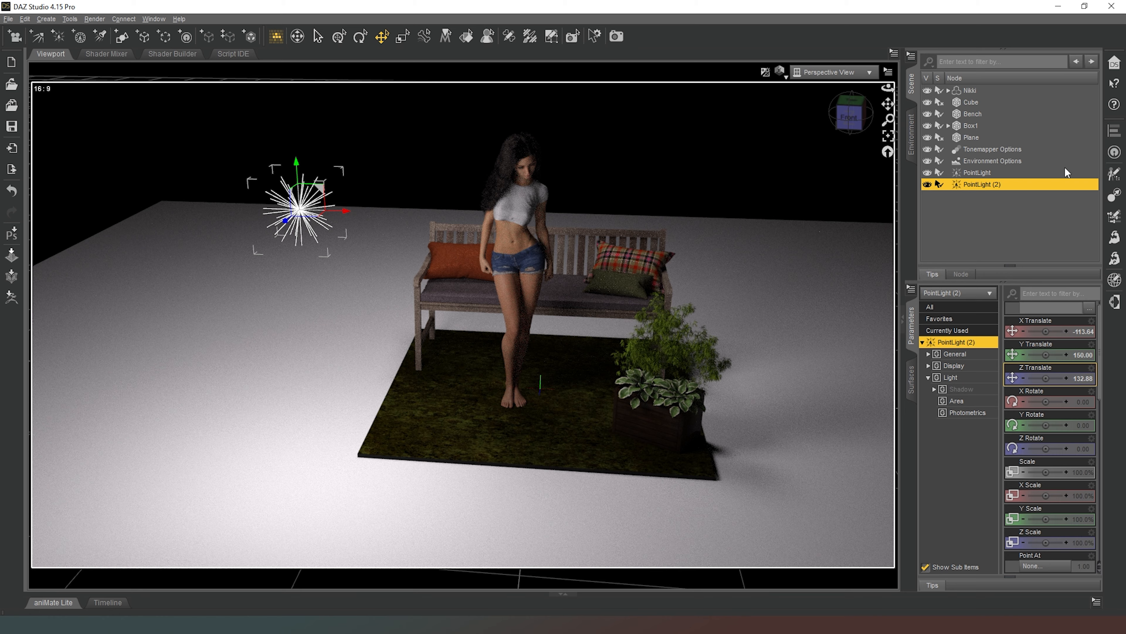
# - Delete the duplicated PointLight from the scene
pyautogui.press('Delete')
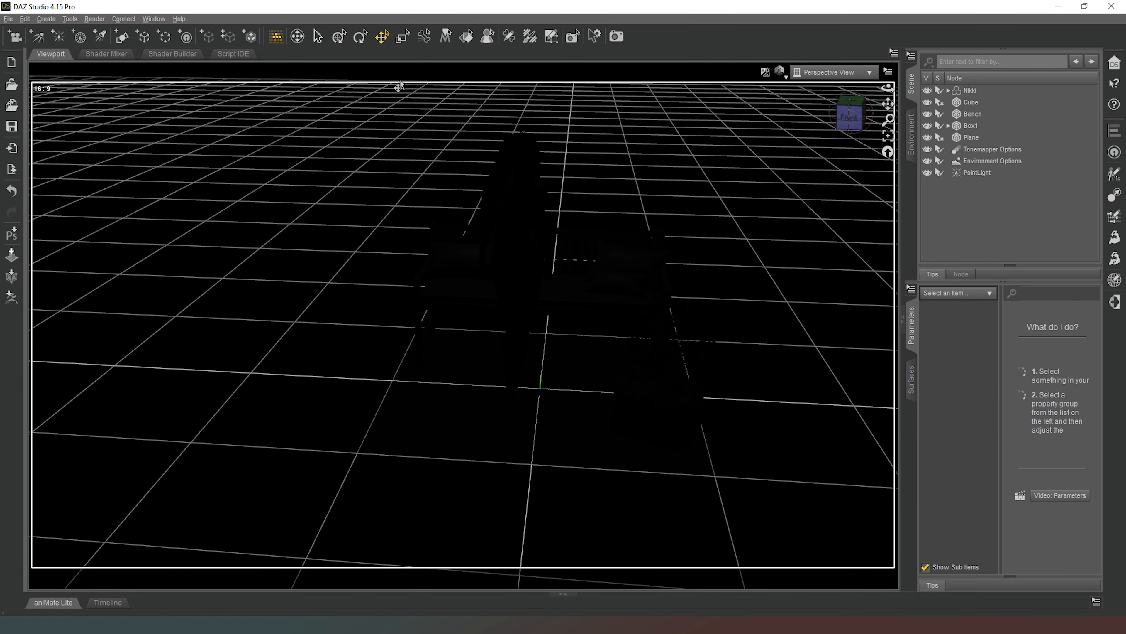
pyautogui.moveTo(854, 116); pyautogui.dragTo(887, 115)
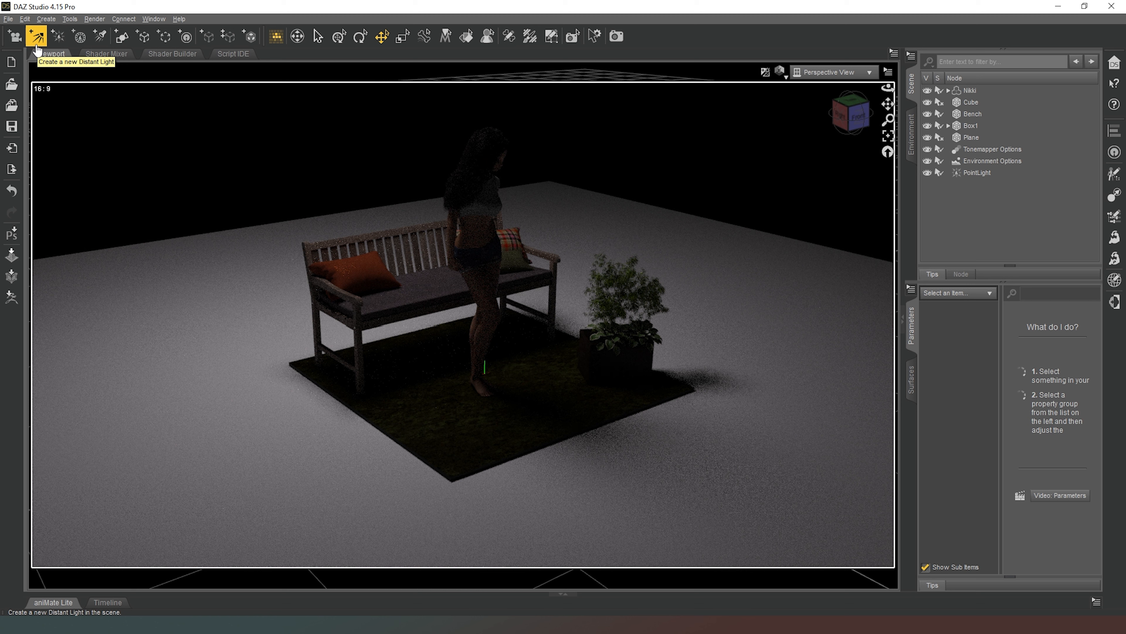
# - Create a SpotLight named SpotLight that uses the active viewport transforms of the Perspective View
pyautogui.click(101, 35)
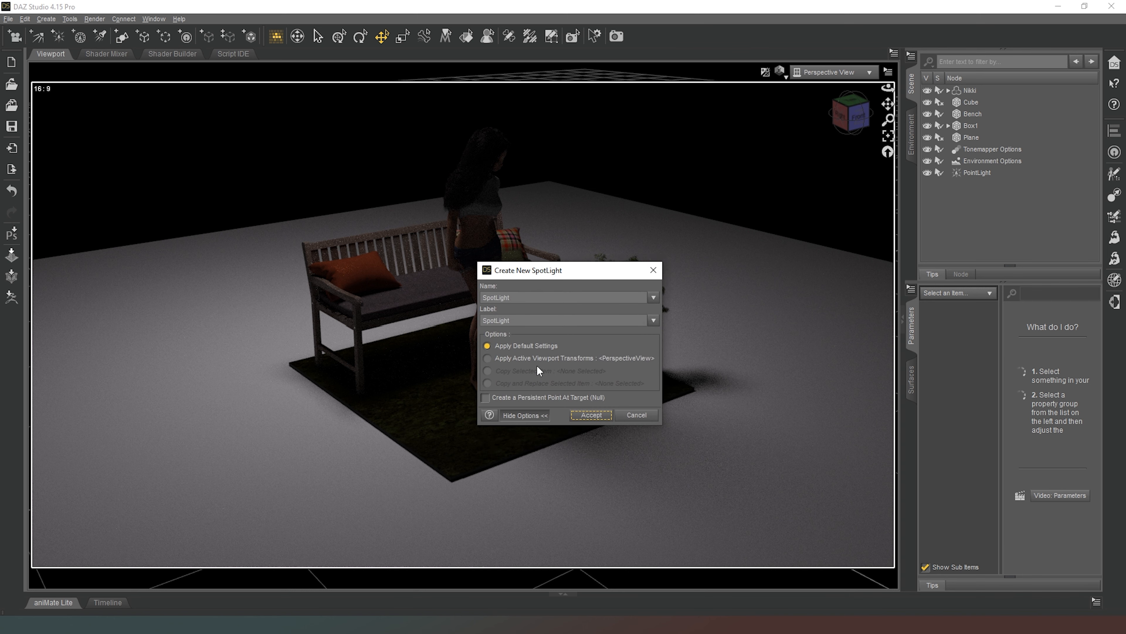
pyautogui.click(549, 358)
pyautogui.click(592, 415)
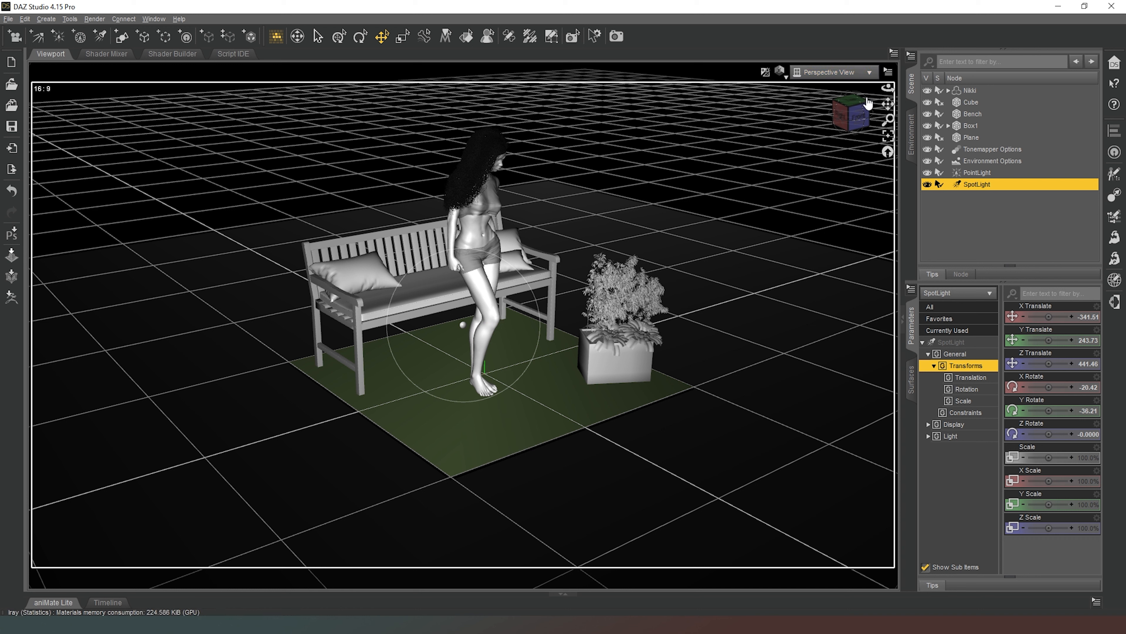
# - Look through the SpotLight and re-aim it with the Universal tool to about X Rotate -17 and Y Rotate -37
pyautogui.click(838, 72)
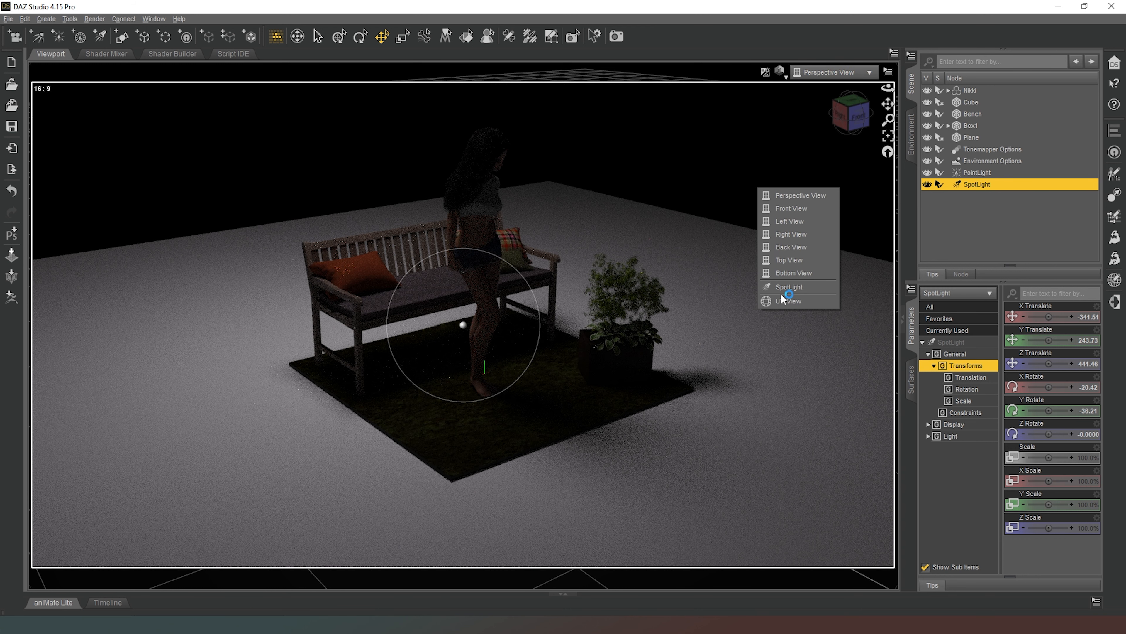
pyautogui.click(789, 286)
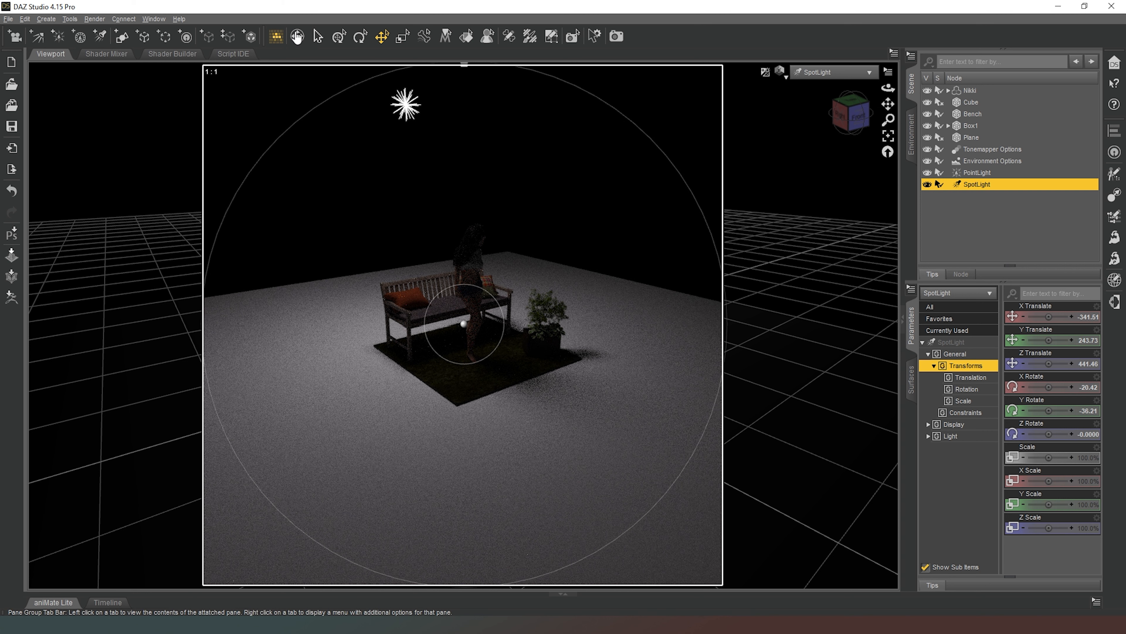
pyautogui.click(297, 36)
pyautogui.moveTo(365, 196); pyautogui.dragTo(368, 219)
pyautogui.moveTo(369, 186); pyautogui.dragTo(368, 195, button='middle')
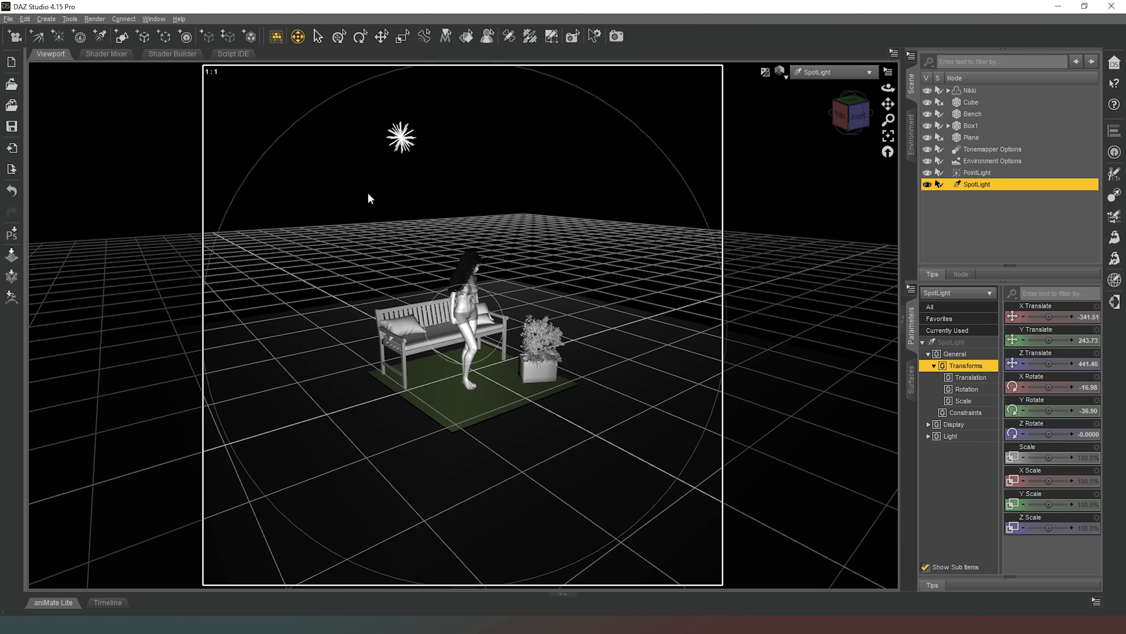
# - Adjust the SpotLight's Spread Angle to about 30.5
pyautogui.click(970, 438)
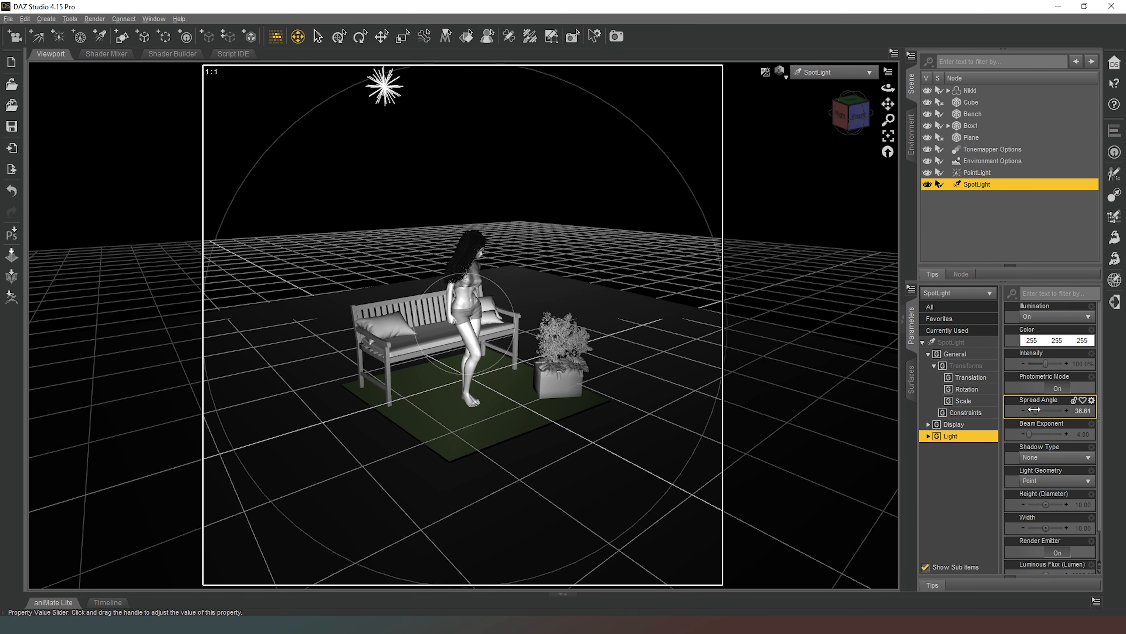
pyautogui.moveTo(1034, 409); pyautogui.dragTo(1034, 410)
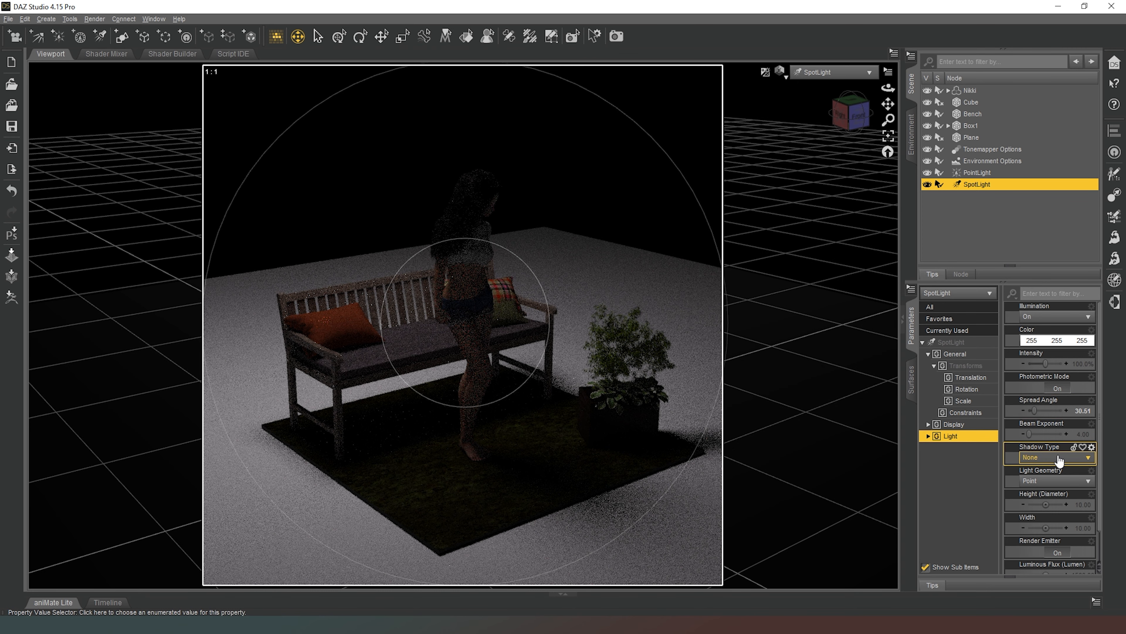
# - Change the SpotLight's Light Geometry to Sphere
pyautogui.click(1059, 458)
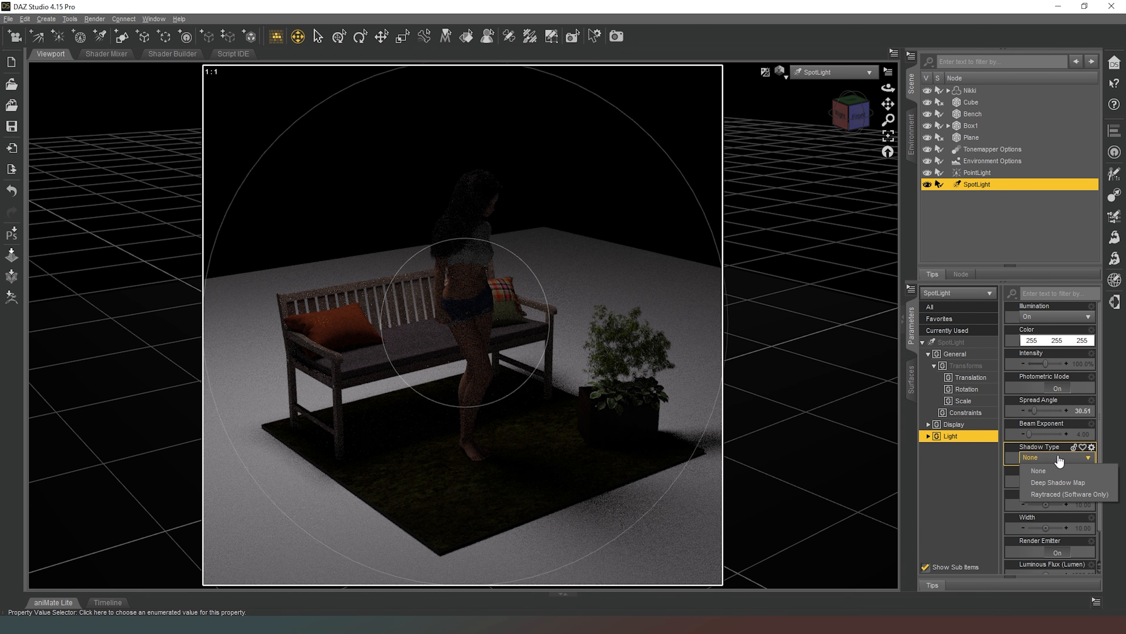
pyautogui.click(996, 478)
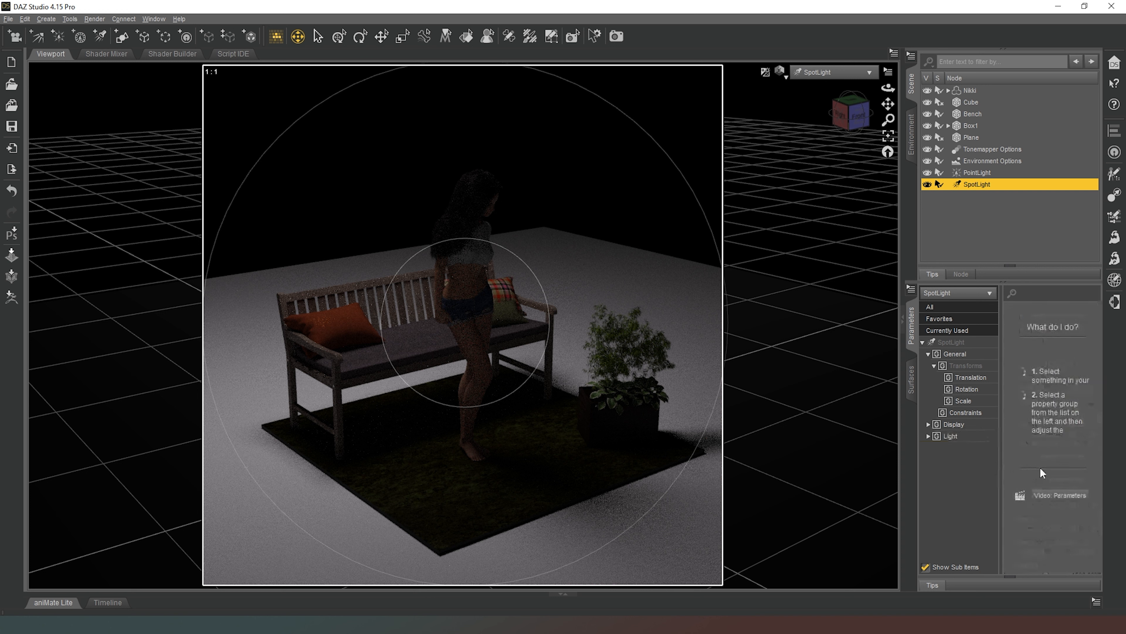
pyautogui.click(964, 437)
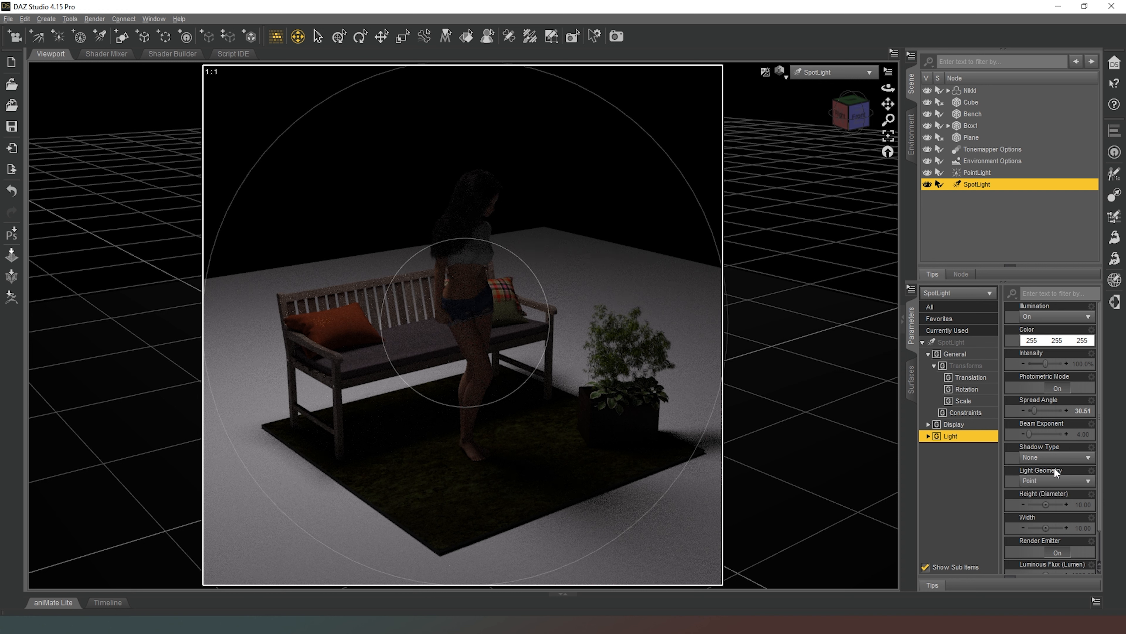
pyautogui.click(1054, 480)
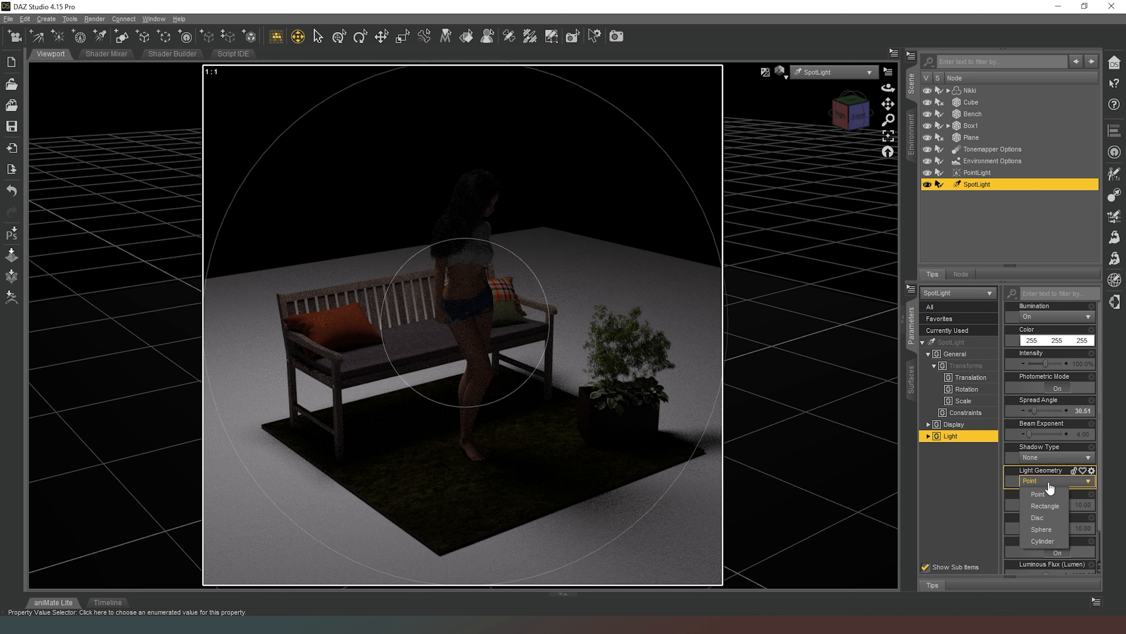
pyautogui.click(1044, 529)
# - Try a Height (Diameter) of 1000 on the SpotLight and settle on 100
pyautogui.click(1080, 504)
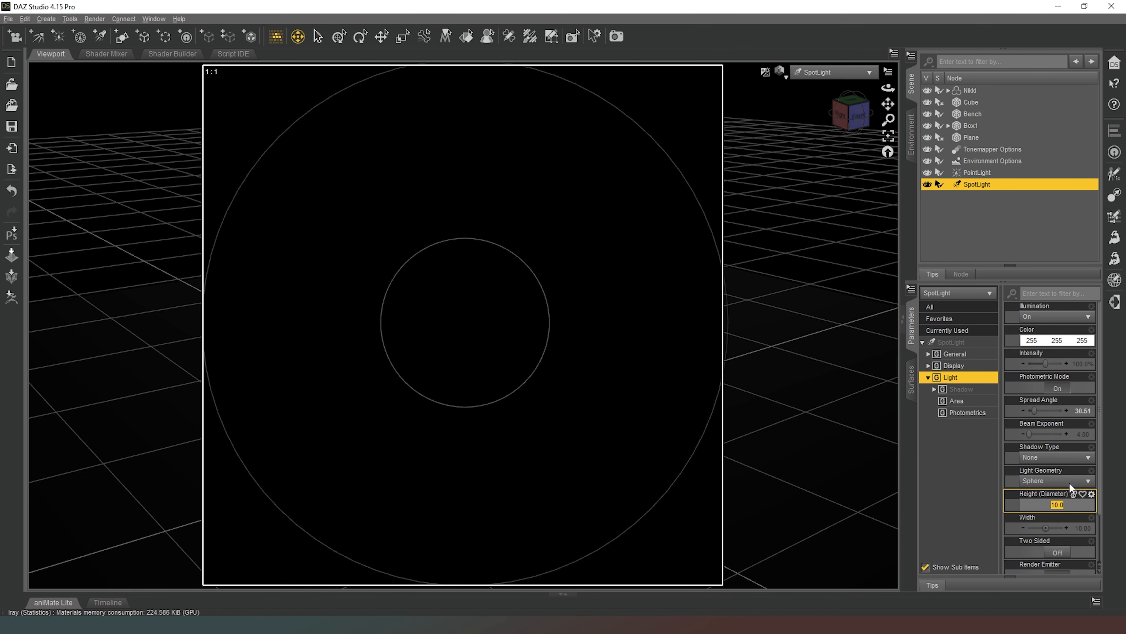
pyautogui.write('1000')
pyautogui.press('Return')
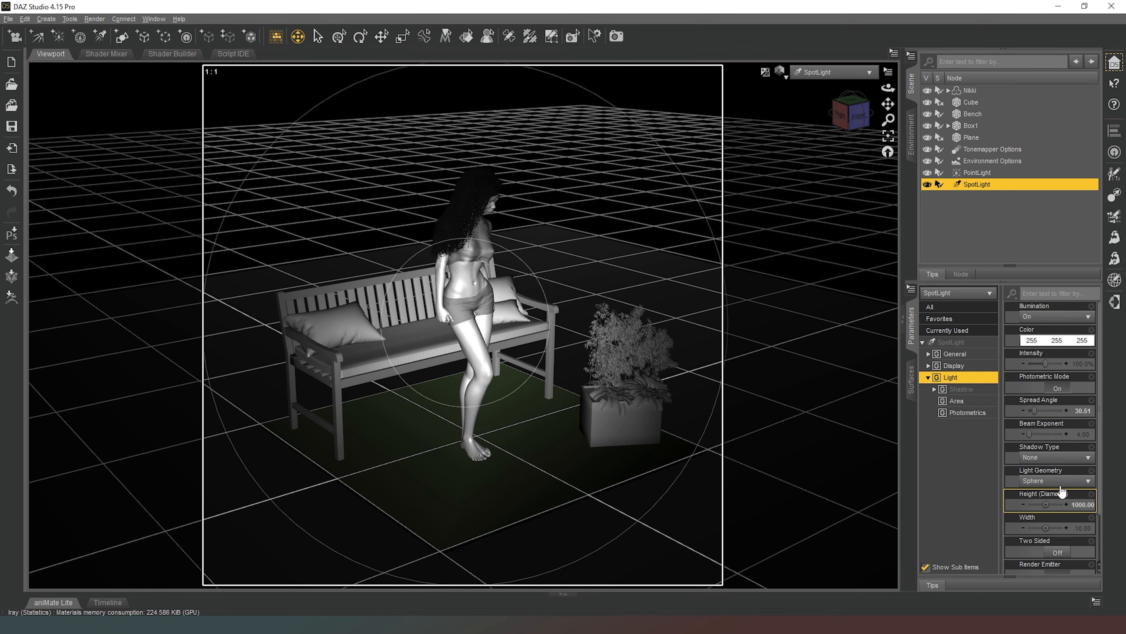
pyautogui.click(1081, 505)
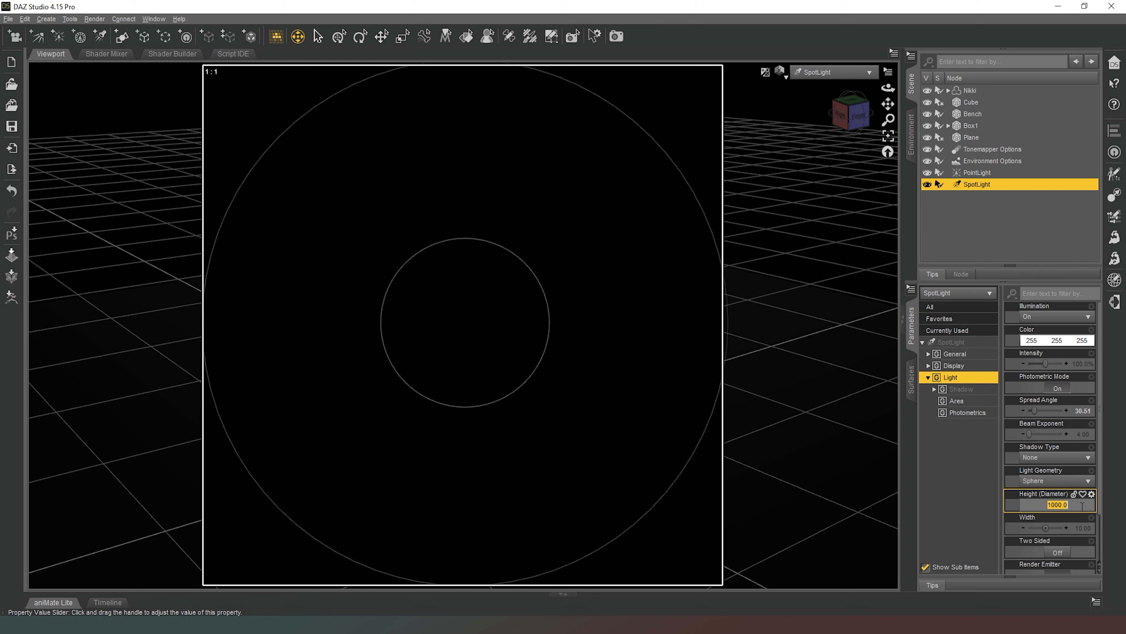
pyautogui.write('100')
pyautogui.press('Return')
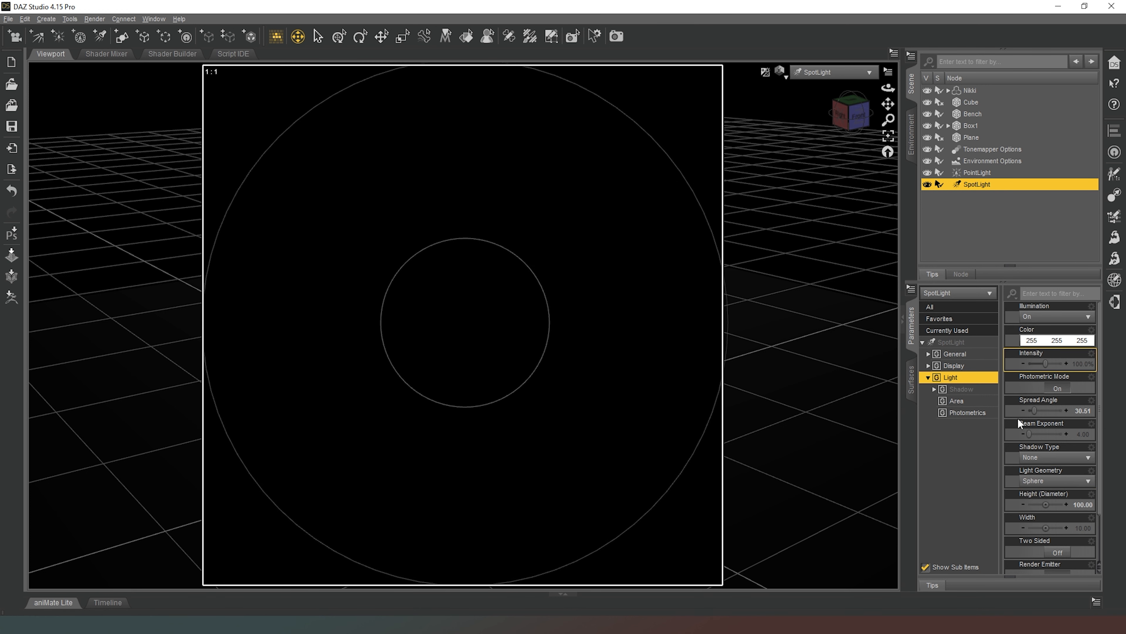
# - Set the SpotLight's Luminous Flux to 1000000 lumen
pyautogui.scroll(-2, 1050, 444)
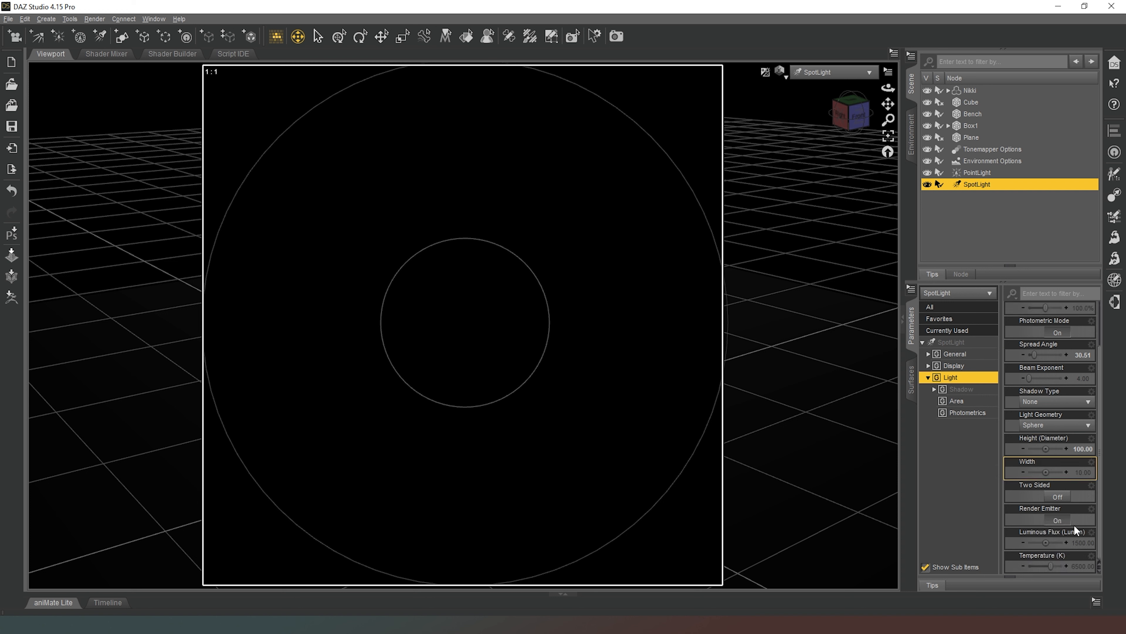
pyautogui.click(1079, 543)
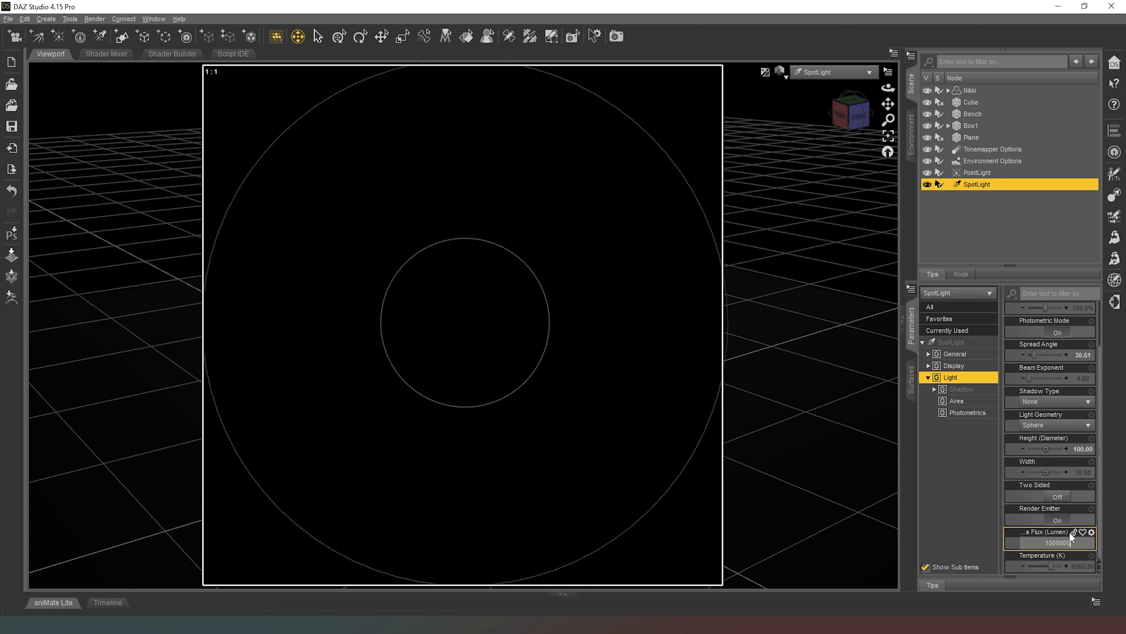
pyautogui.press('Return')
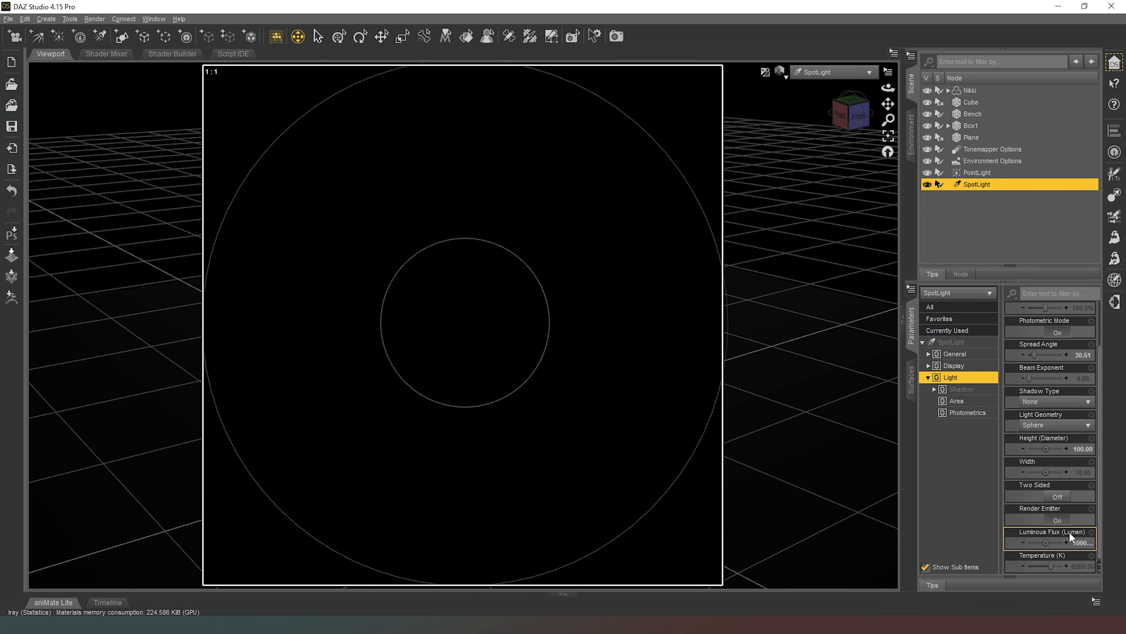
# - Return to the Perspective View and set the SpotLight's Luminous Flux to 1500000 lumen
pyautogui.click(827, 77)
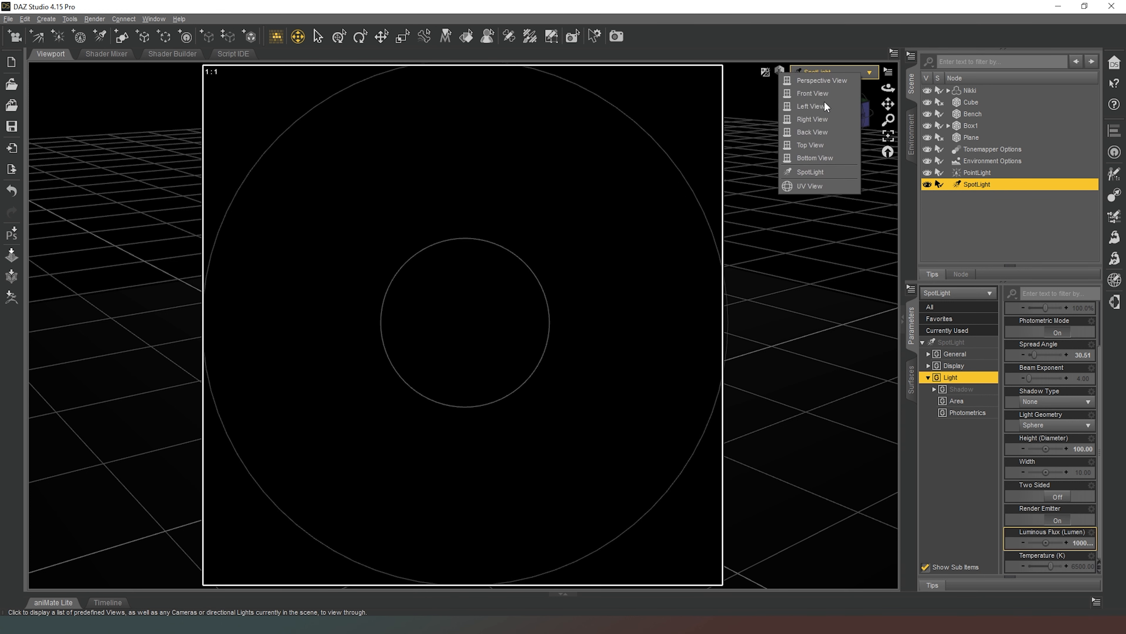
pyautogui.click(840, 84)
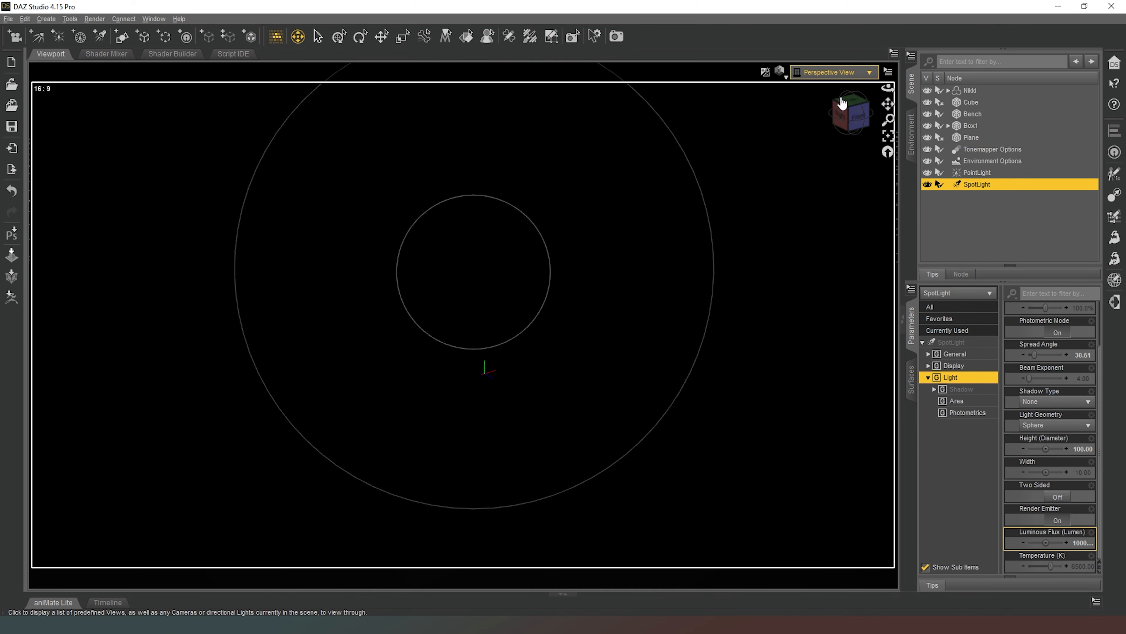
pyautogui.click(859, 117)
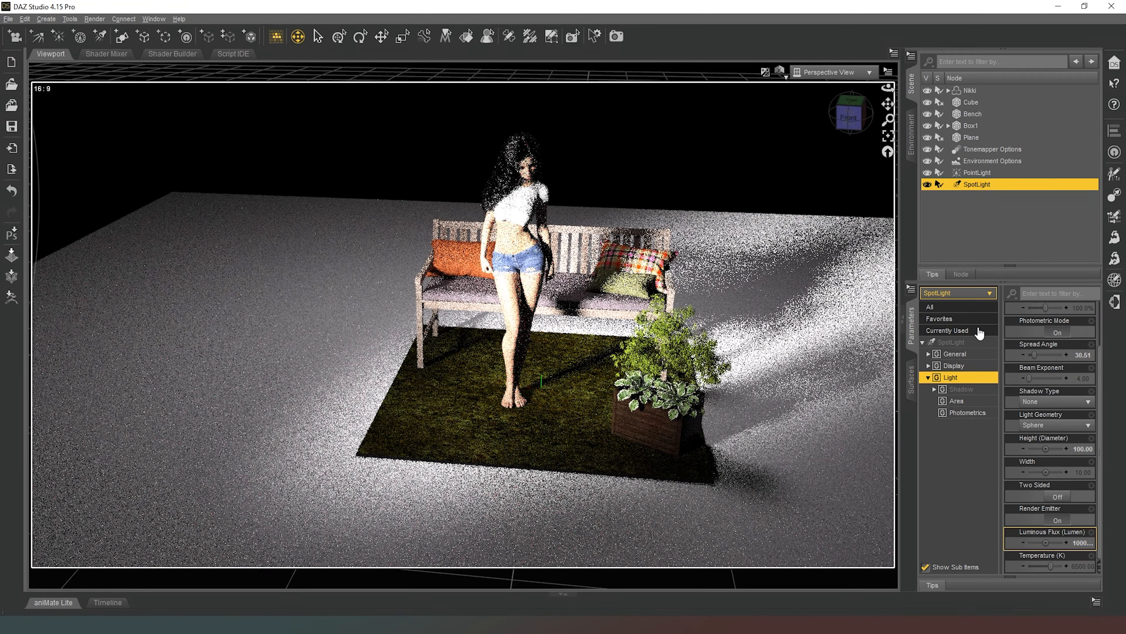
pyautogui.click(1079, 542)
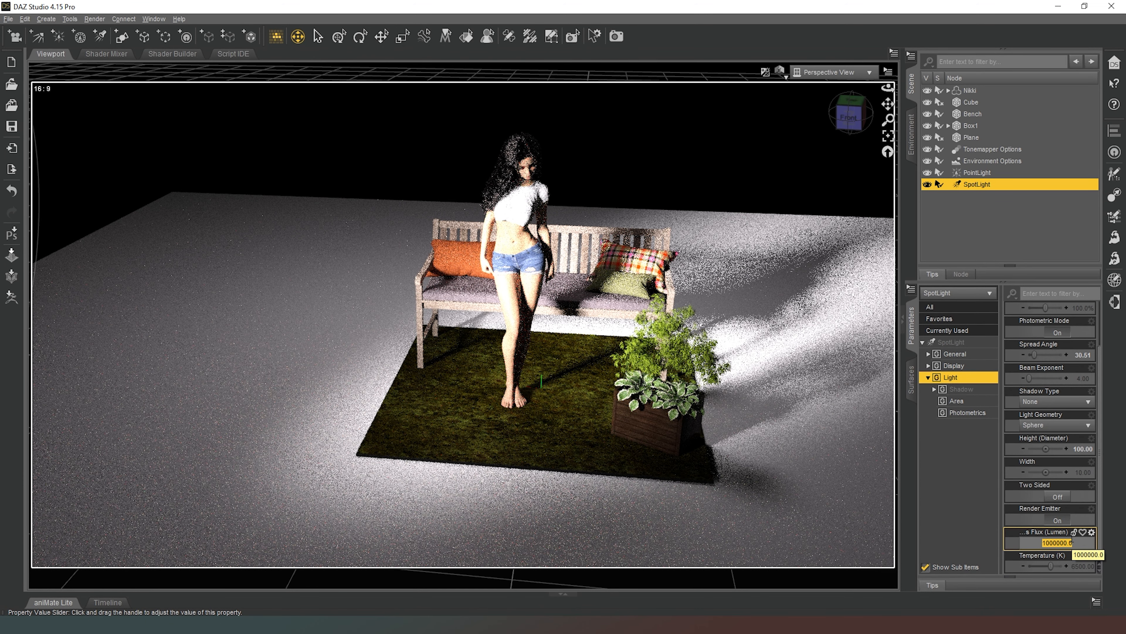
pyautogui.write('1500000')
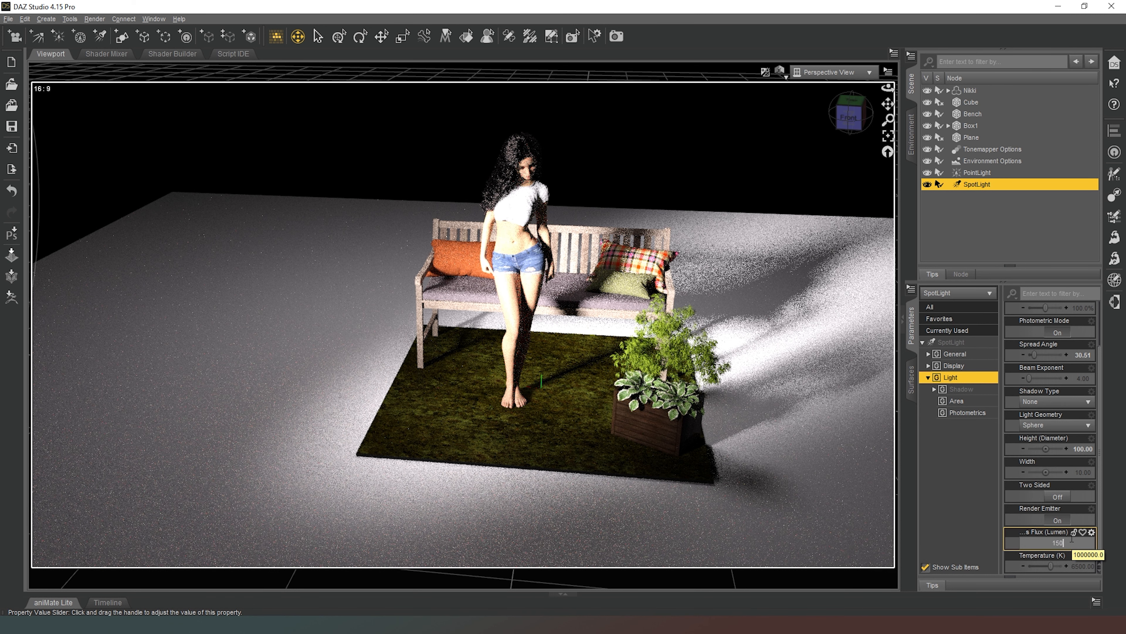
pyautogui.press('Return')
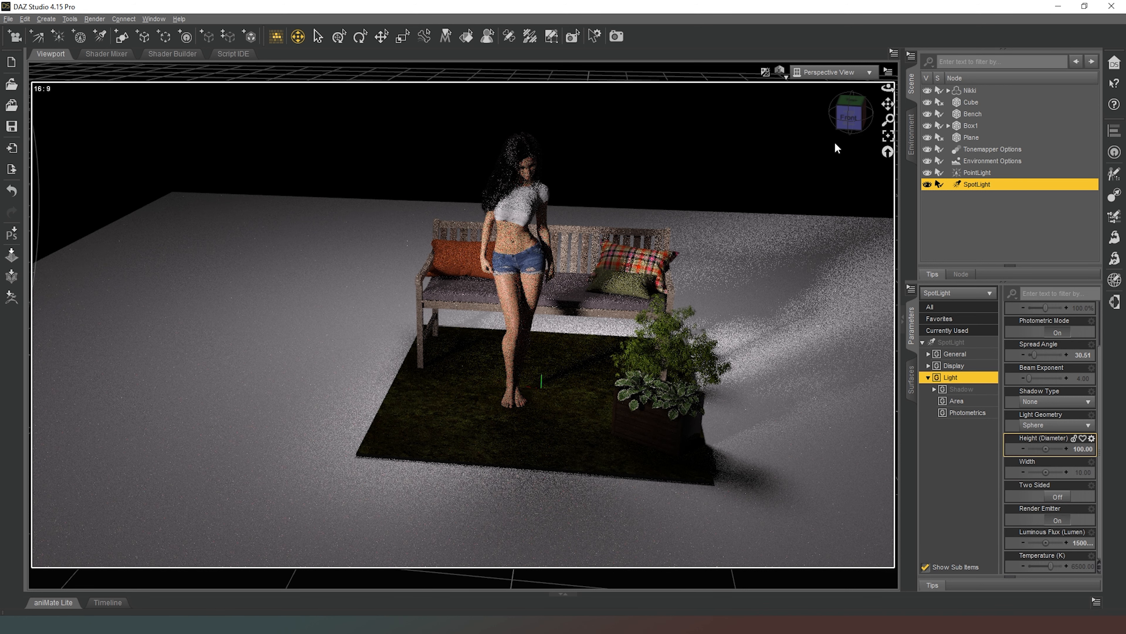
# - Set the PointLight's Luminous Flux to 2000000 lumen
pyautogui.moveTo(854, 115); pyautogui.dragTo(842, 113)
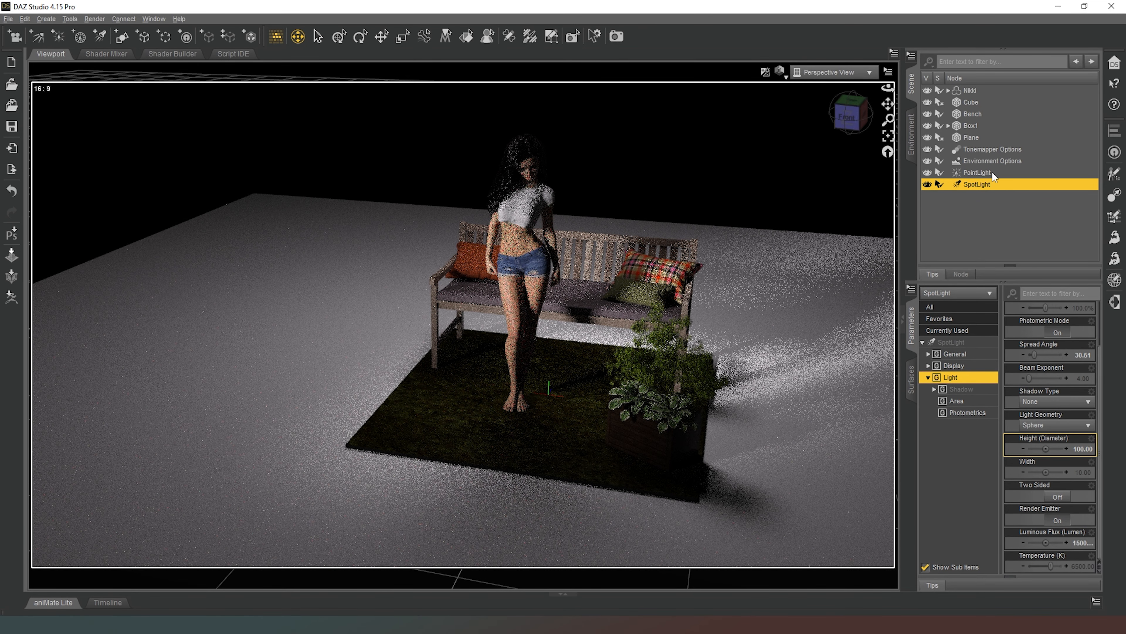
pyautogui.click(980, 172)
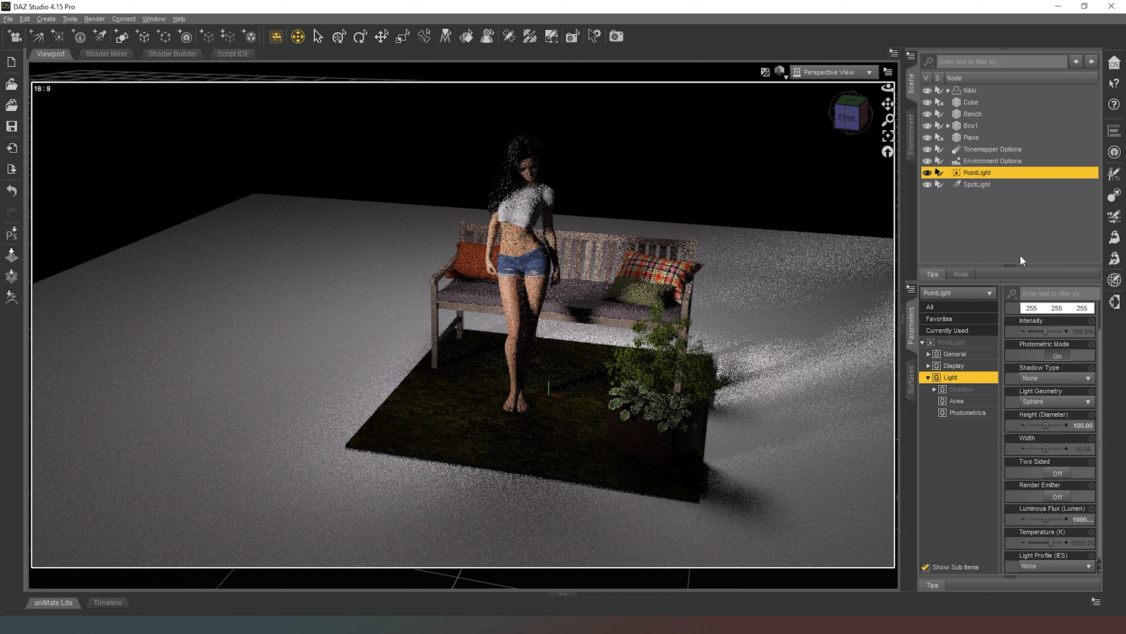
pyautogui.click(1081, 520)
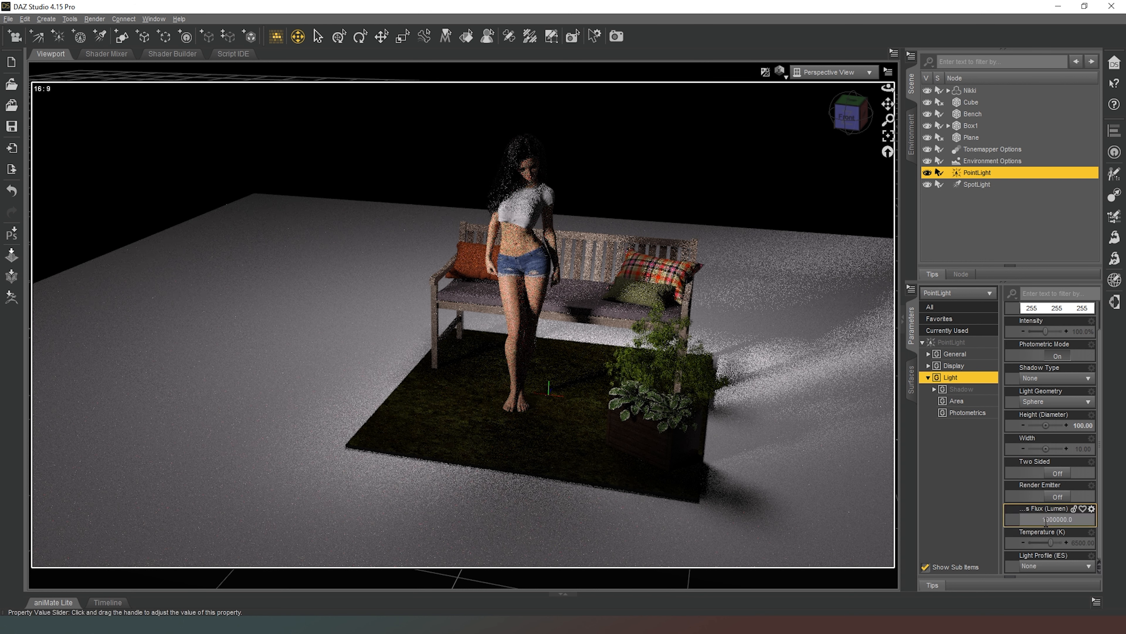
pyautogui.press('BackSpace')
pyautogui.write('2')
pyautogui.press('Return')
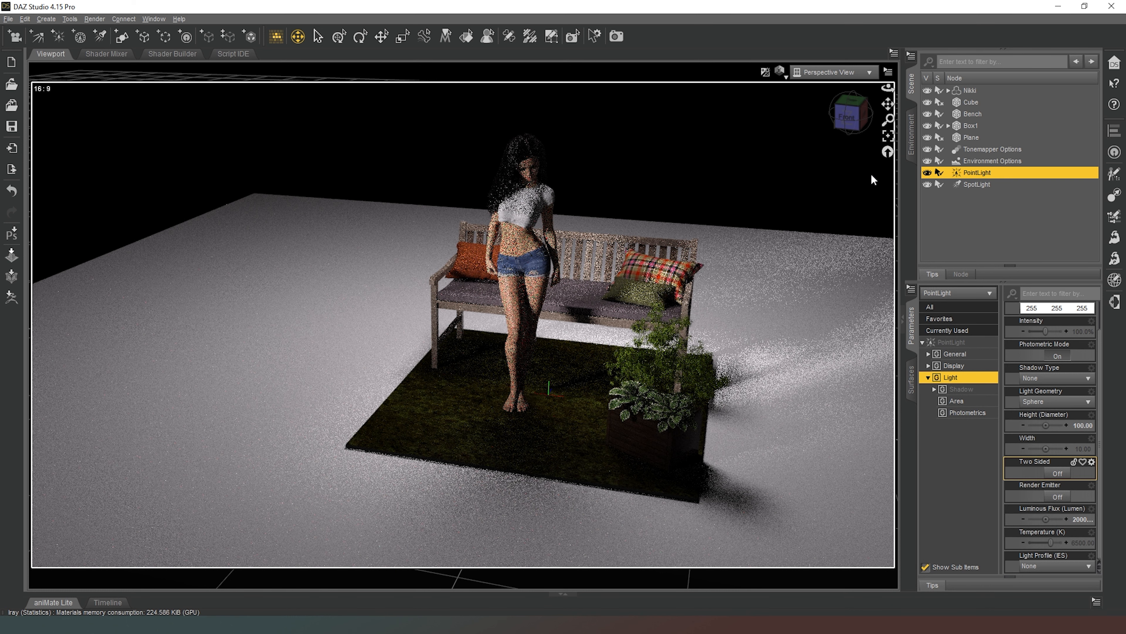
# - Hide the SpotLight and the PointLight in the scene
pyautogui.click(854, 118)
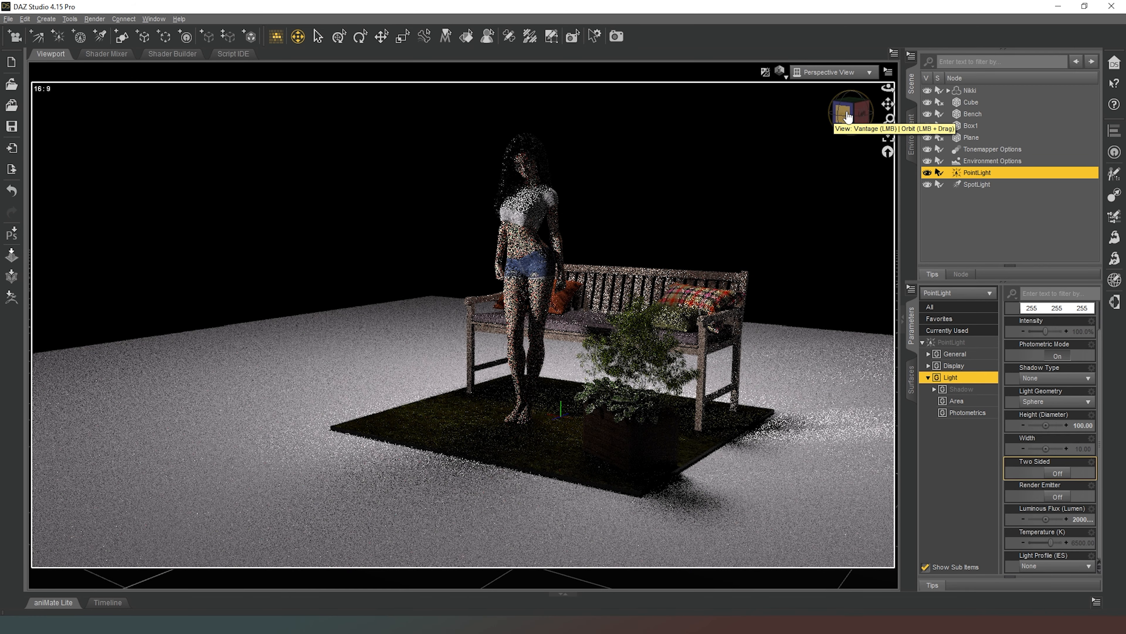
pyautogui.click(848, 118)
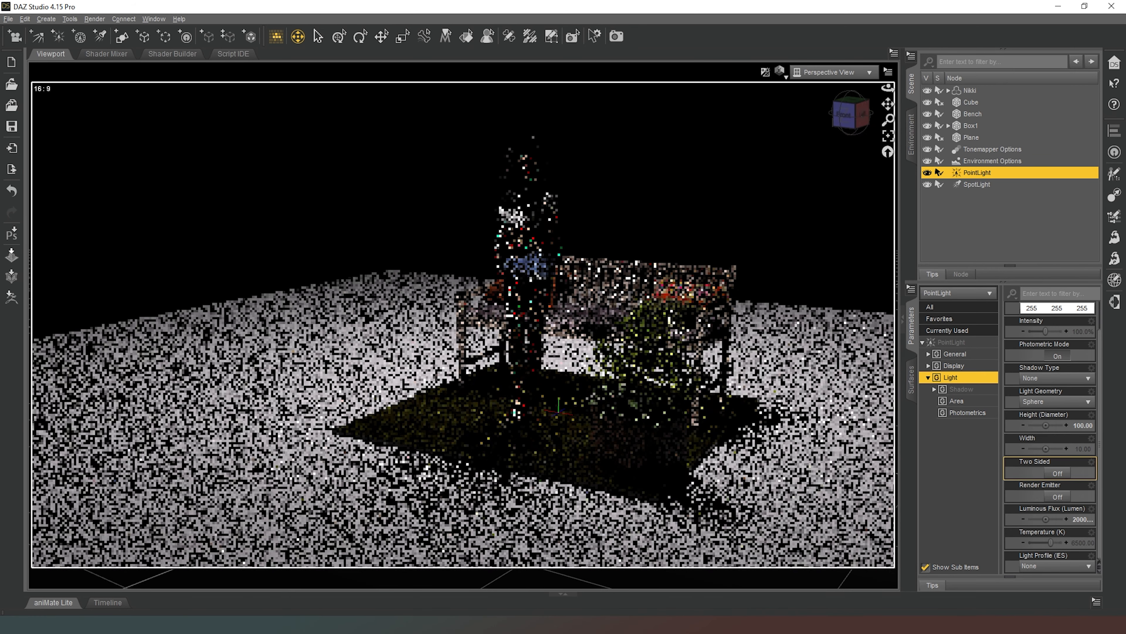
pyautogui.moveTo(849, 118)
pyautogui.mouseDown()
pyautogui.moveTo(864, 137)
pyautogui.moveTo(881, 129)
pyautogui.moveTo(854, 118)
pyautogui.mouseUp()
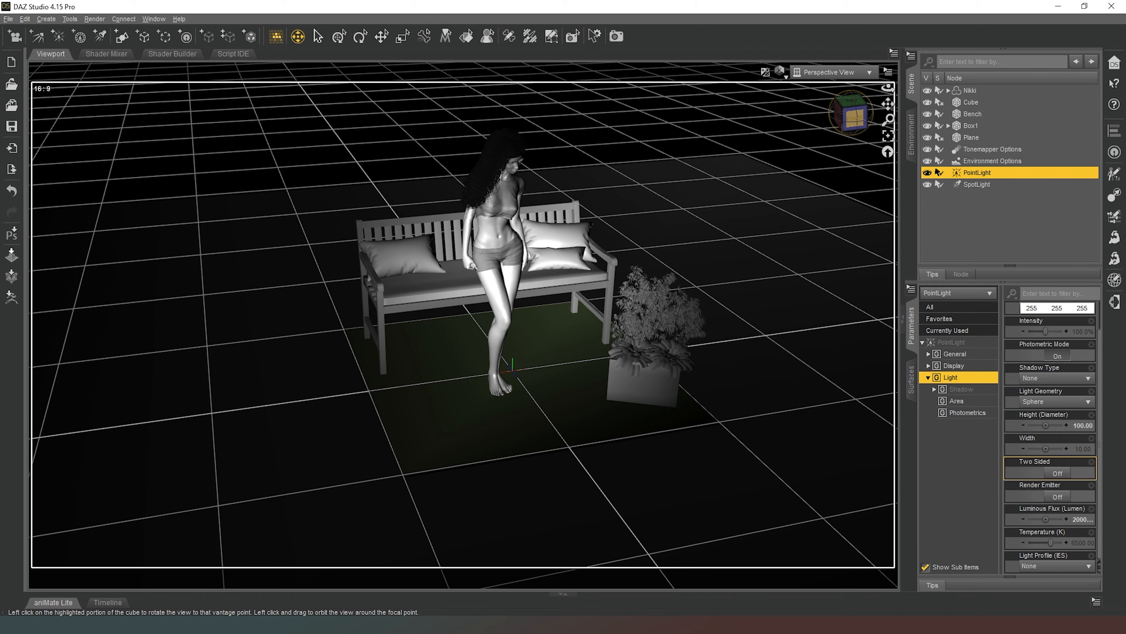
pyautogui.click(855, 119)
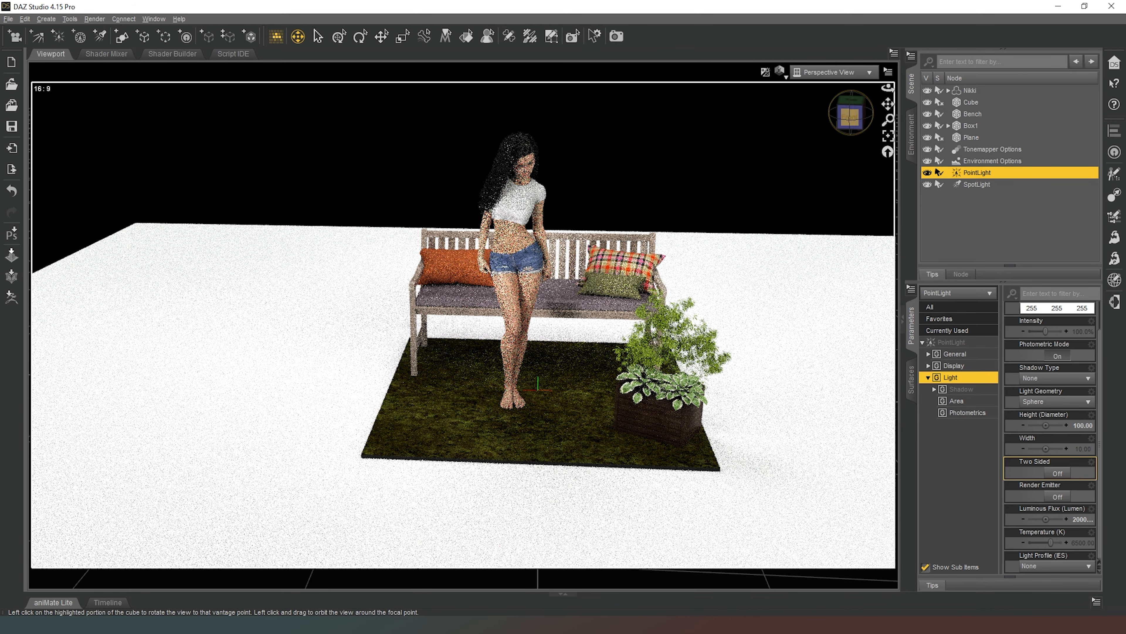
pyautogui.moveTo(852, 117); pyautogui.dragTo(805, 162)
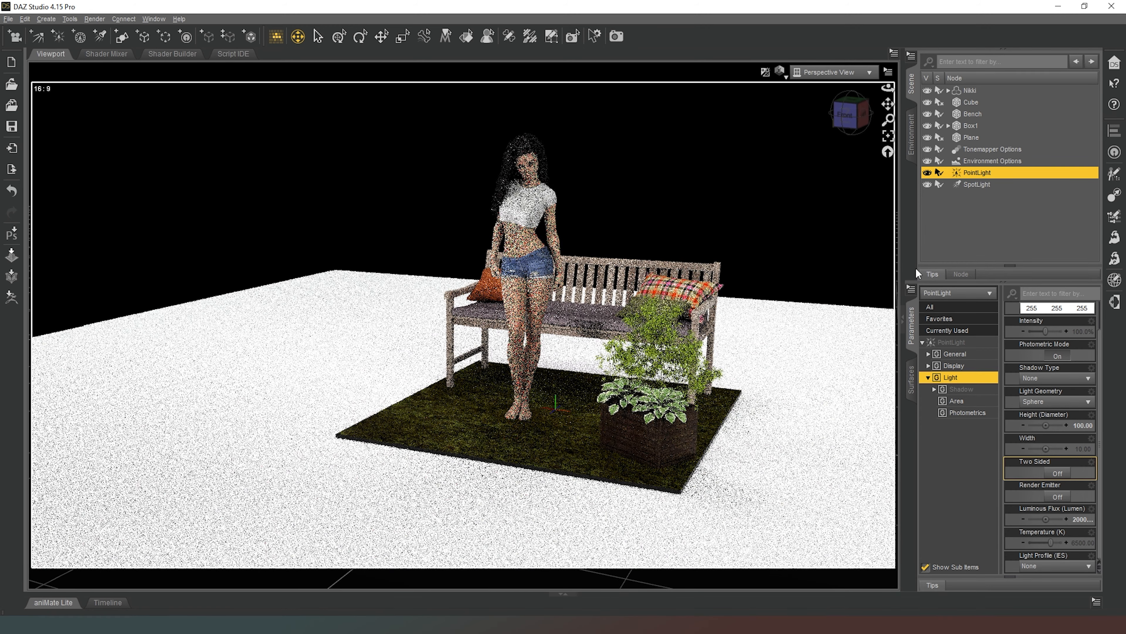
pyautogui.click(926, 185)
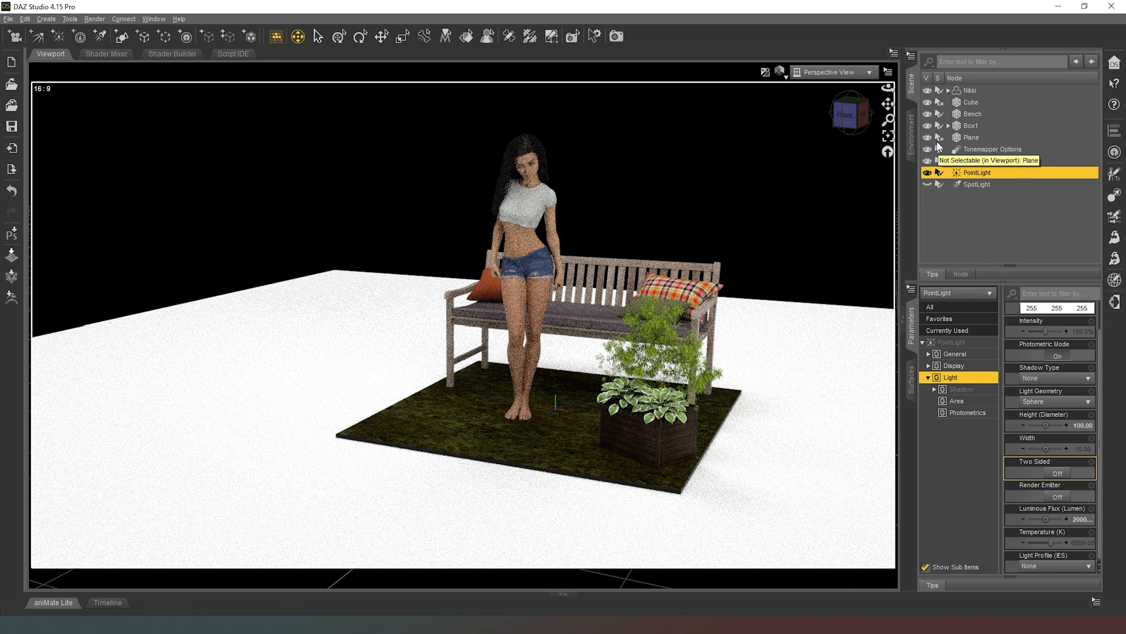
pyautogui.click(928, 174)
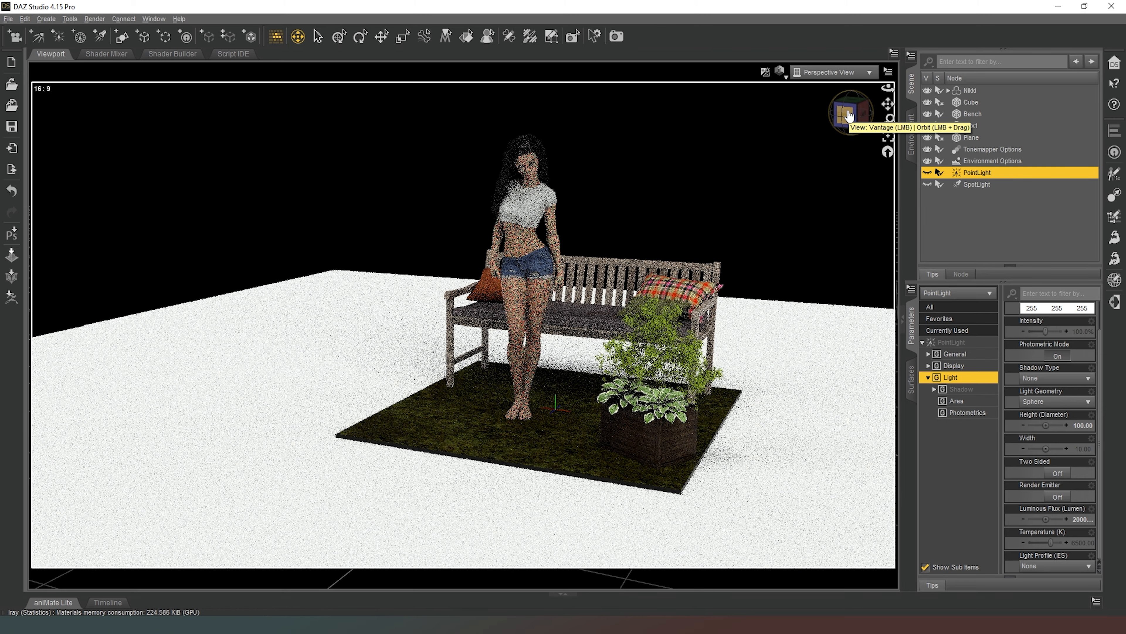
# - Set the Glossy Layered Weight of the Cube's Gravel surface to 0.00
pyautogui.click(848, 116)
pyautogui.moveTo(848, 116); pyautogui.dragTo(876, 108)
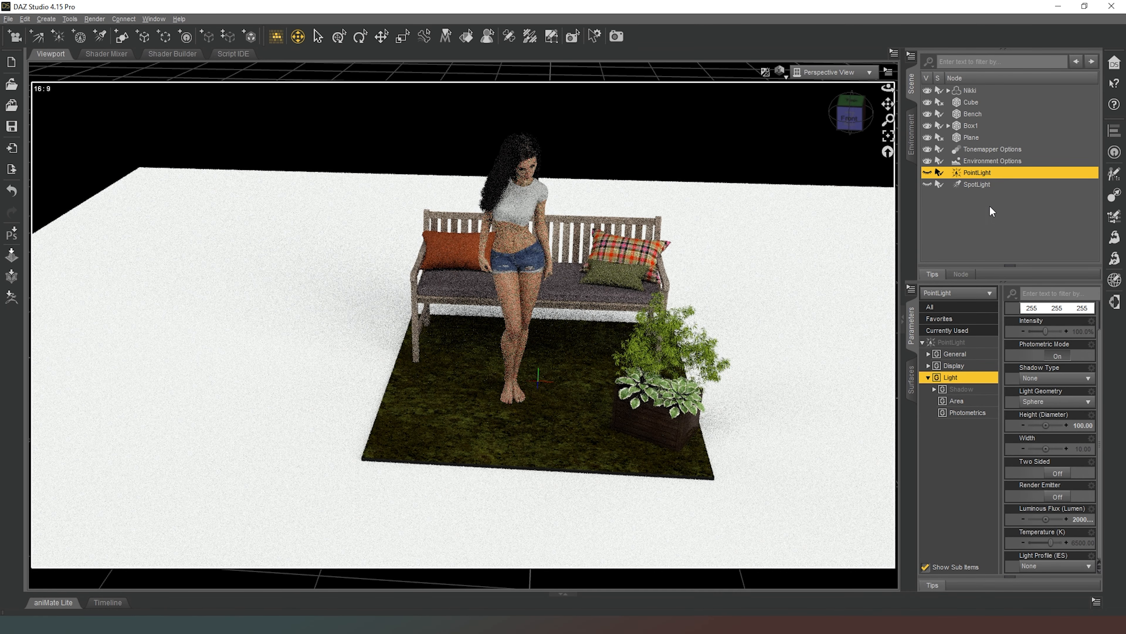
pyautogui.moveTo(853, 113); pyautogui.dragTo(867, 95)
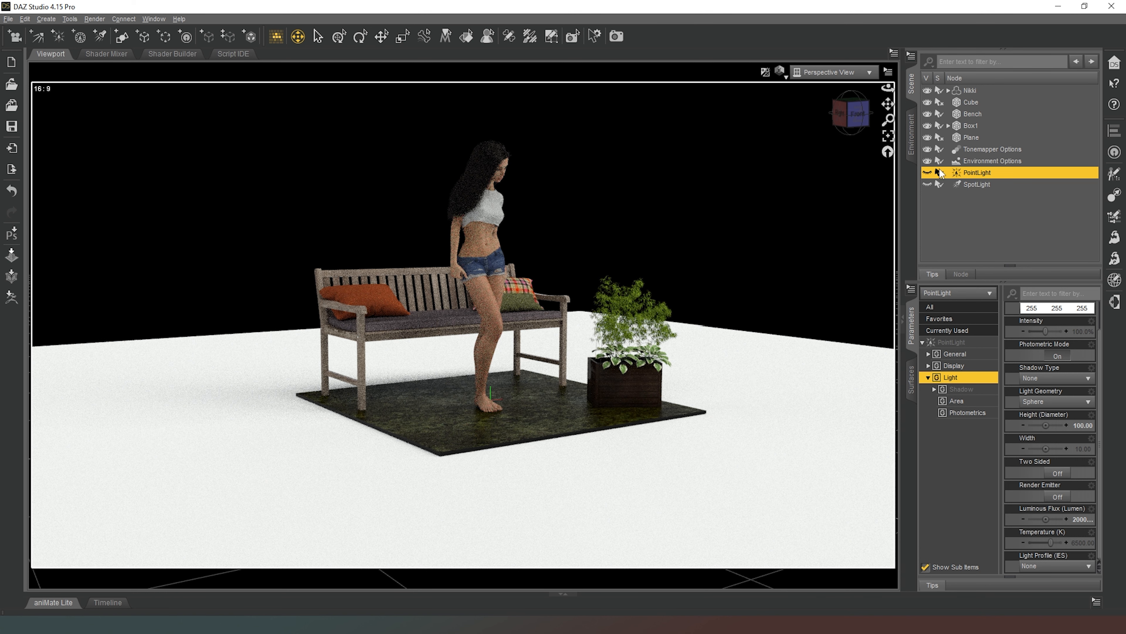
pyautogui.click(968, 102)
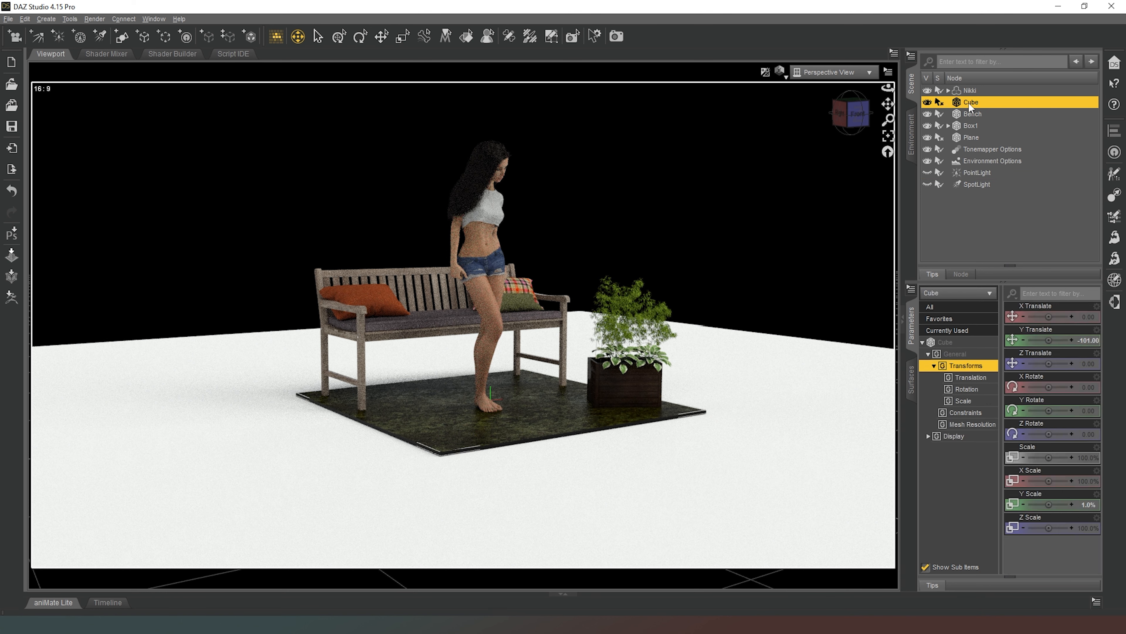
pyautogui.click(911, 378)
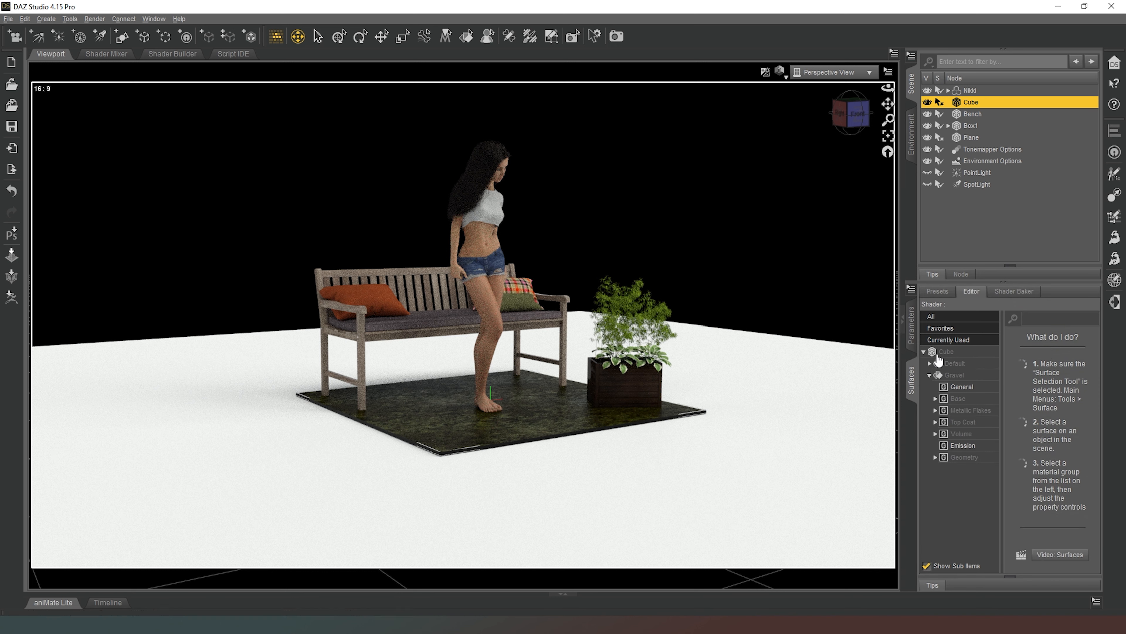
pyautogui.click(951, 376)
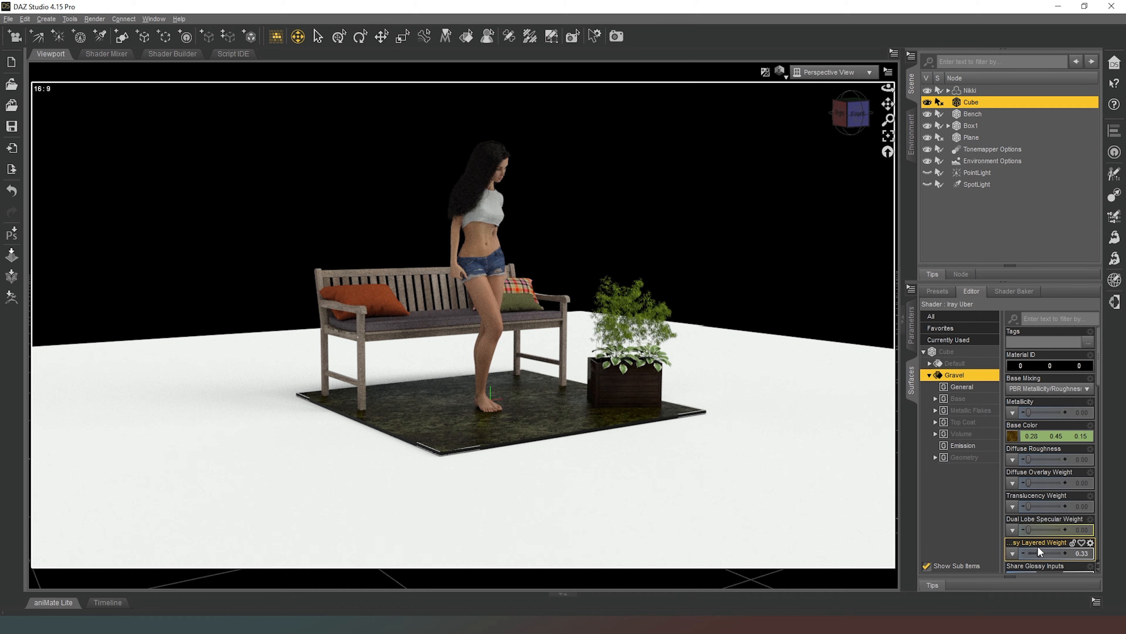
pyautogui.moveTo(1039, 552); pyautogui.dragTo(1003, 551)
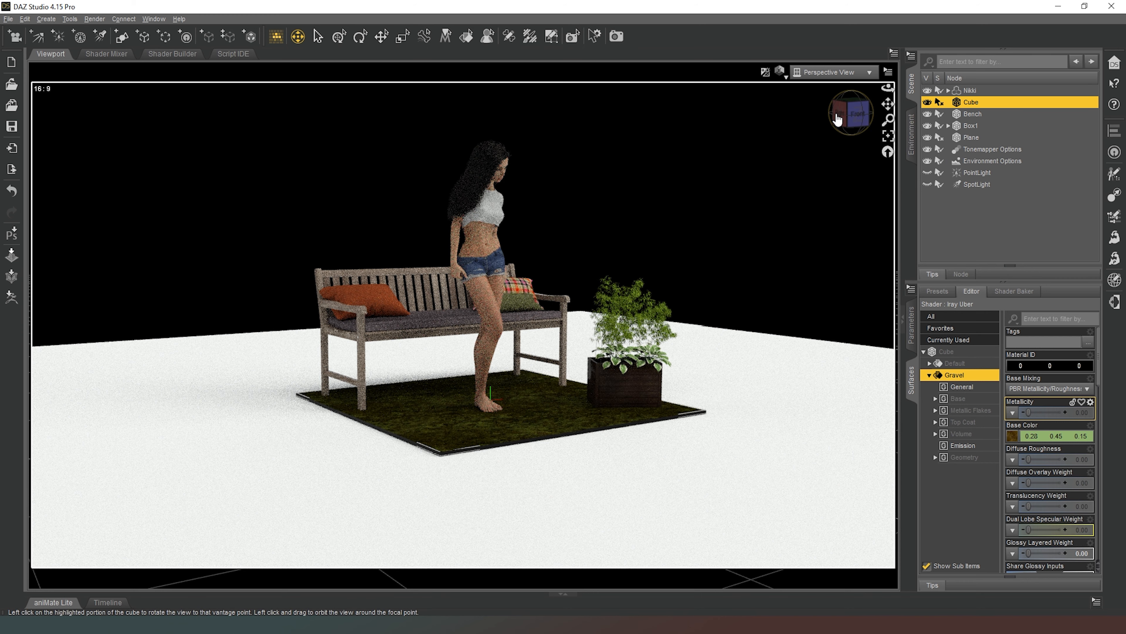
# - Set the environment type to Backdrop and give its background a light grey colour of 208, 208, 208
pyautogui.moveTo(854, 106); pyautogui.dragTo(871, 128)
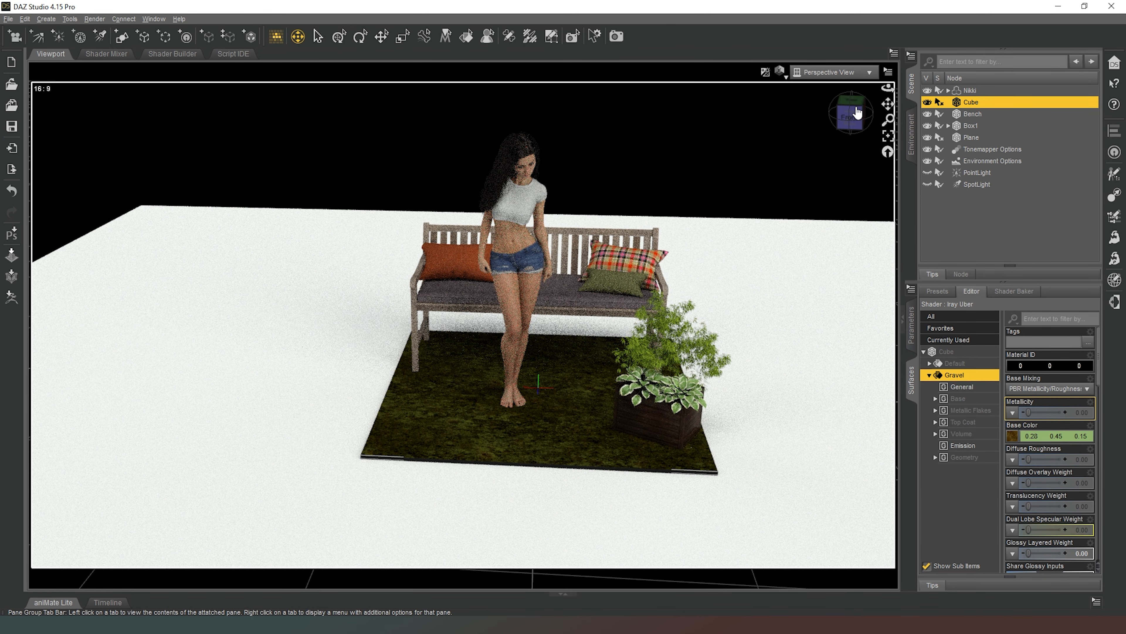
pyautogui.moveTo(856, 109); pyautogui.dragTo(1012, 239)
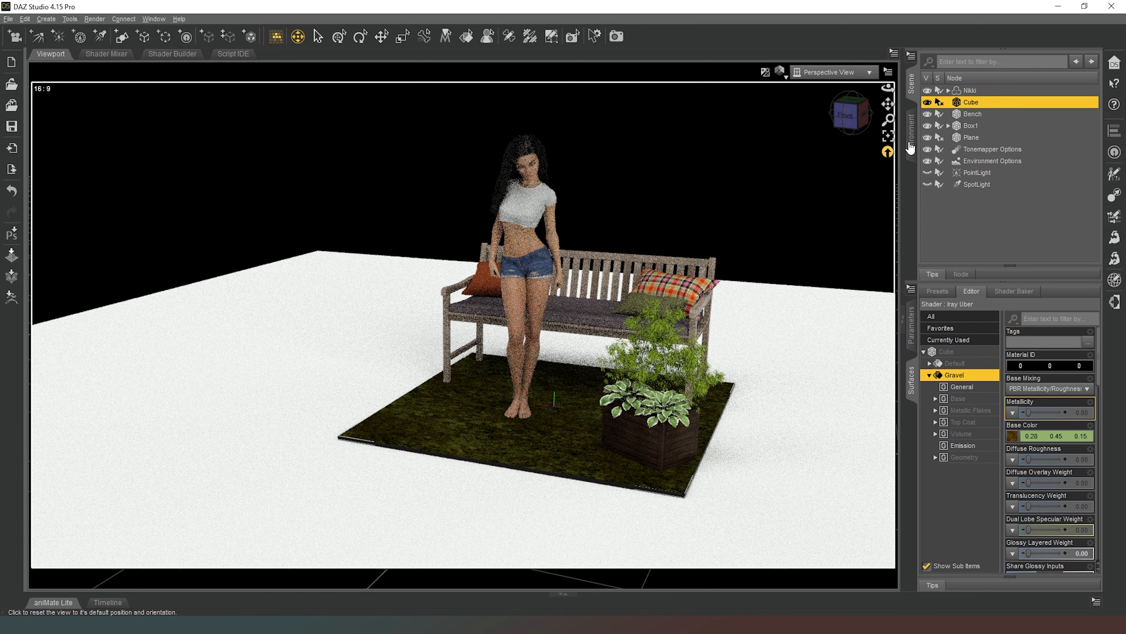
pyautogui.click(910, 148)
pyautogui.click(956, 60)
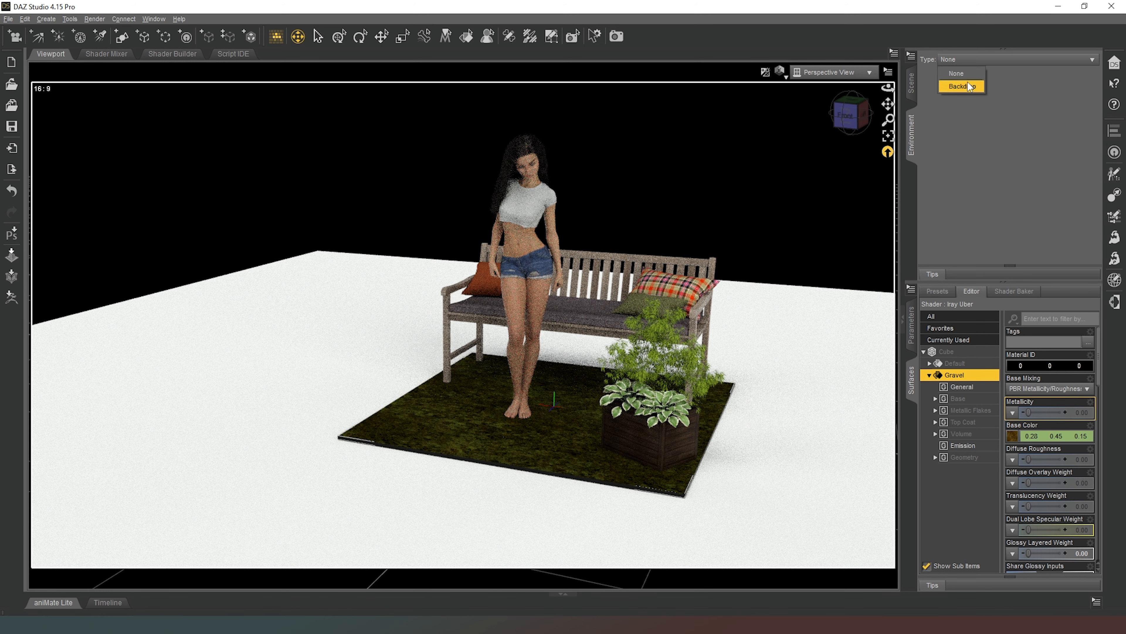
pyautogui.click(962, 86)
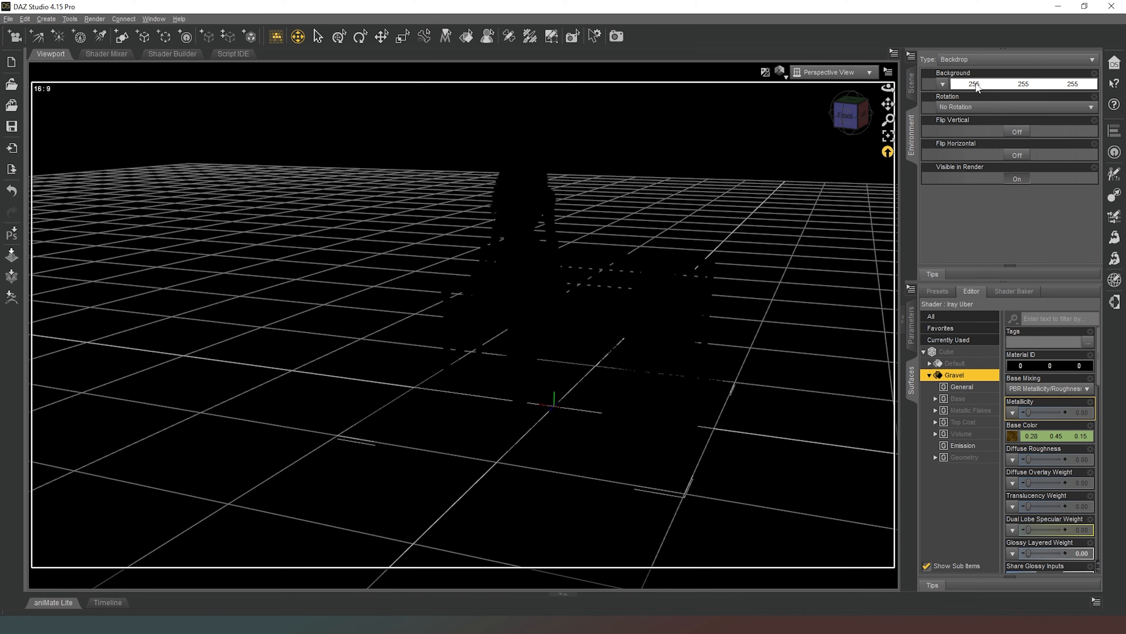
pyautogui.click(986, 84)
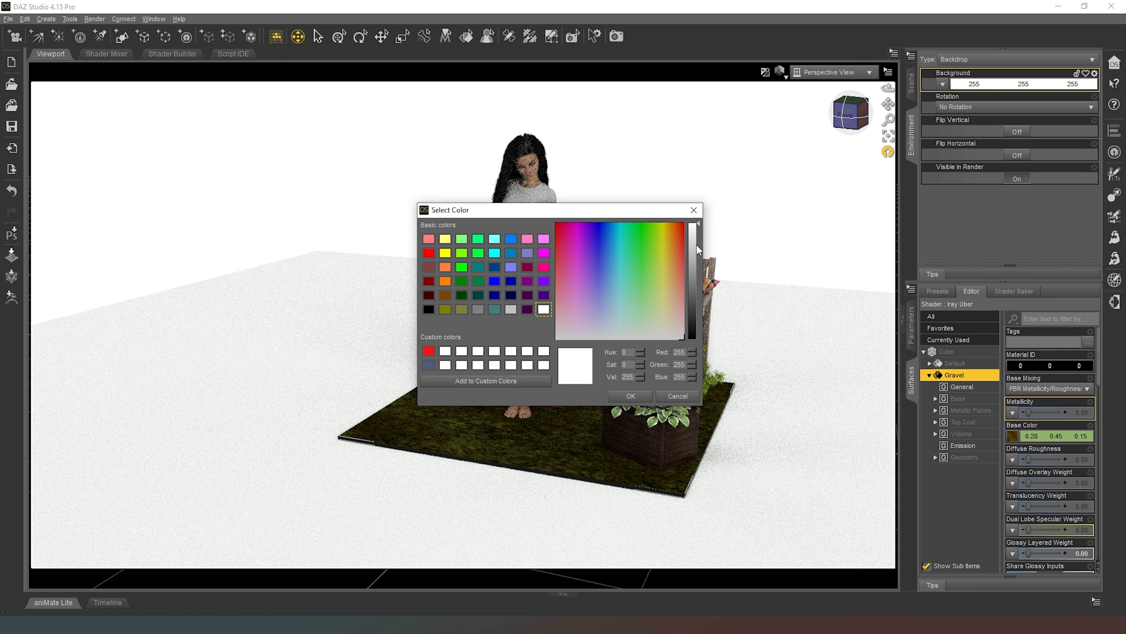
pyautogui.click(694, 245)
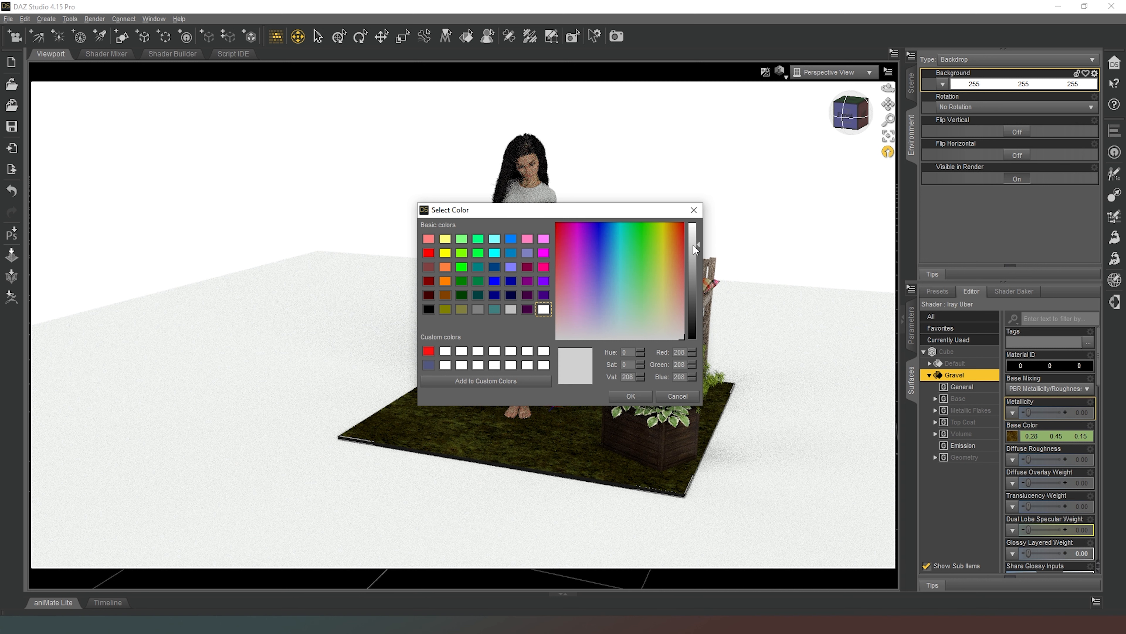
pyautogui.click(630, 396)
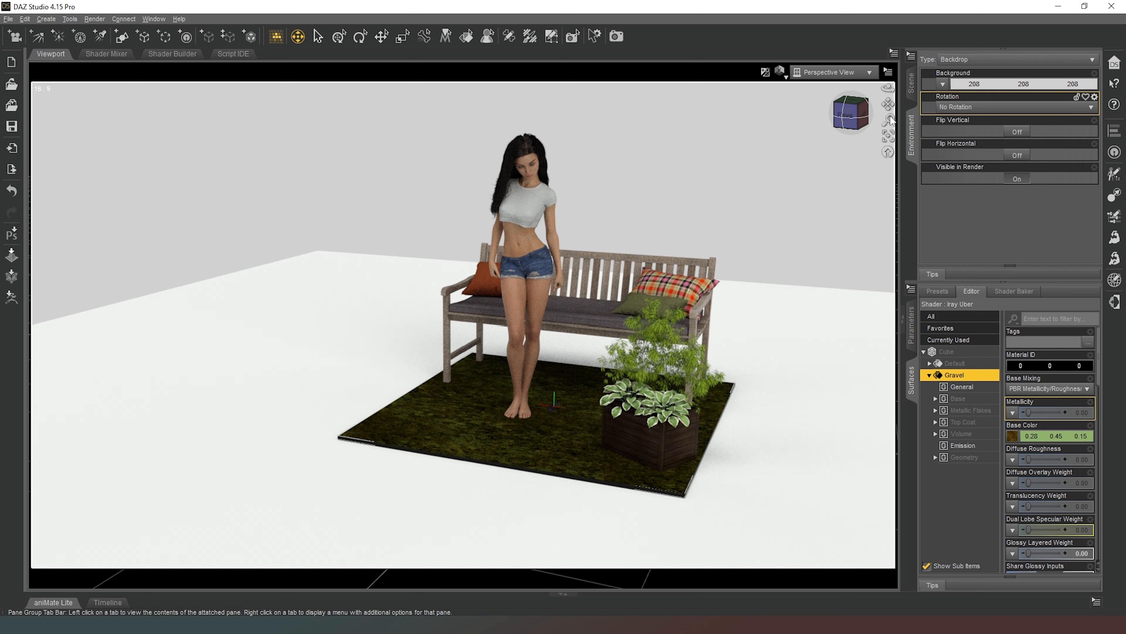
# - Reframe the Perspective View to show the figure, bench and planter together from a slightly raised, angled front viewpoint
pyautogui.moveTo(868, 121); pyautogui.dragTo(843, 125)
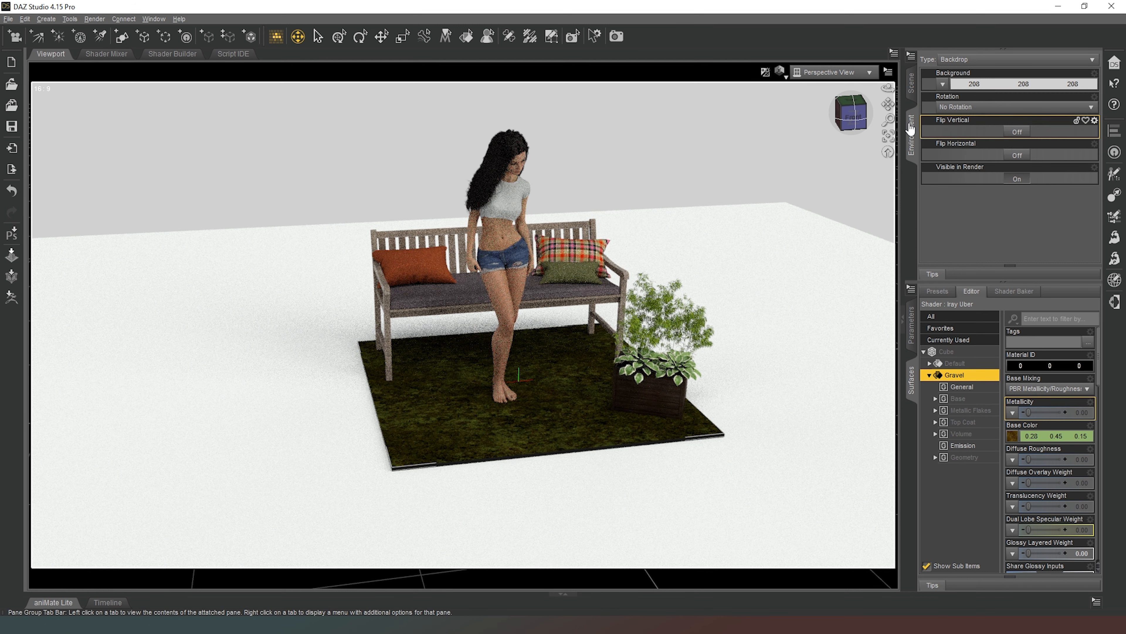
pyautogui.moveTo(860, 119); pyautogui.dragTo(877, 121)
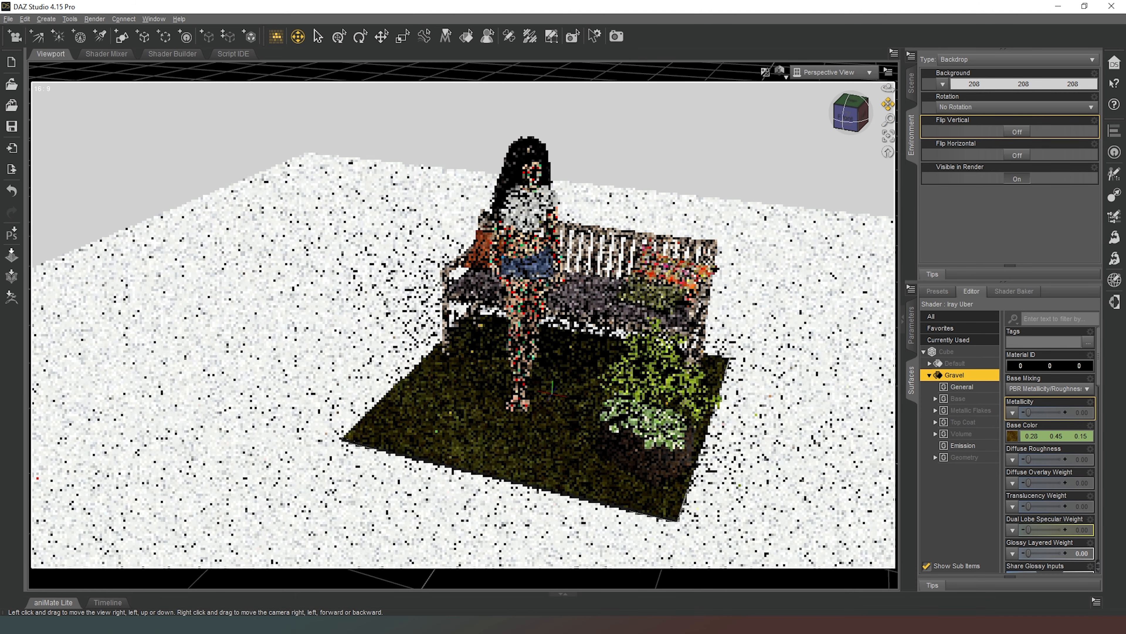
pyautogui.moveTo(889, 104); pyautogui.dragTo(816, 102)
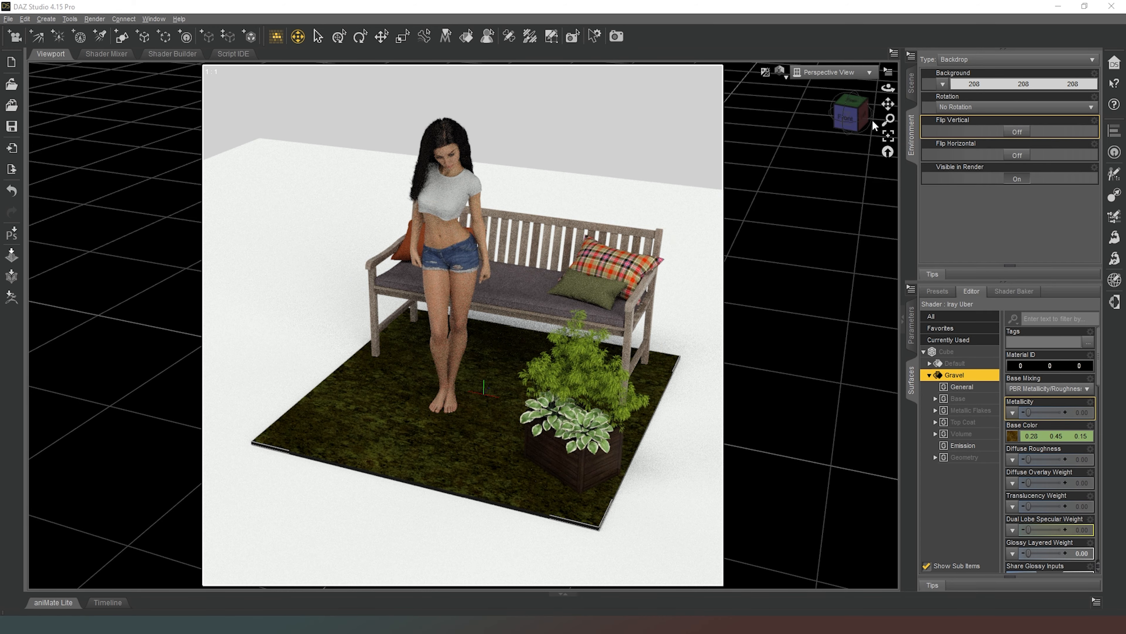
pyautogui.moveTo(888, 100); pyautogui.dragTo(860, 95)
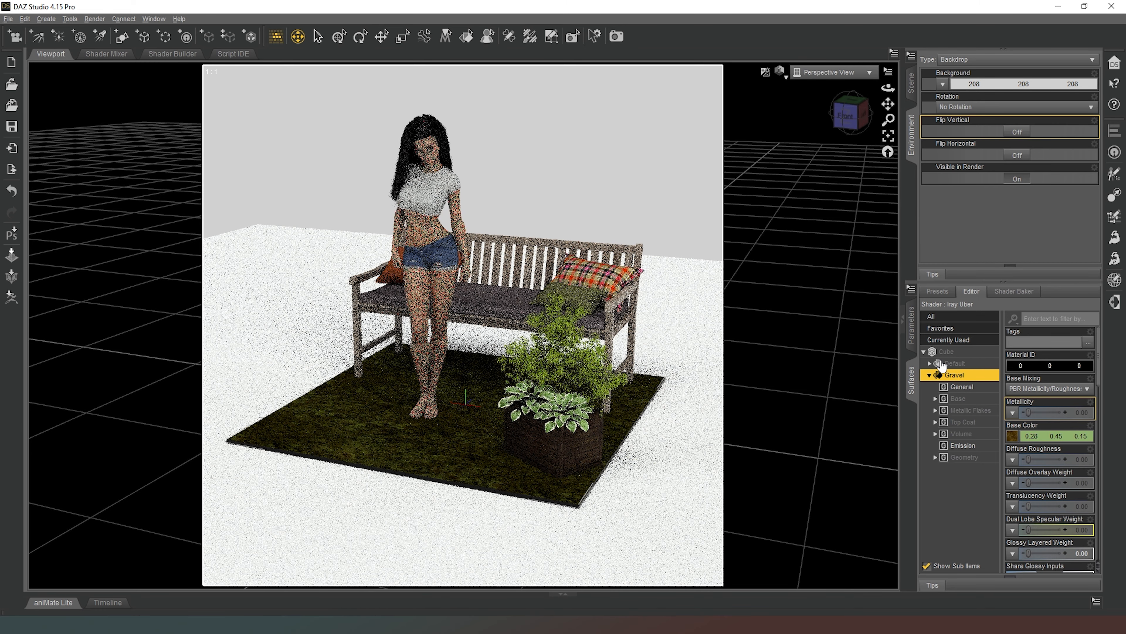